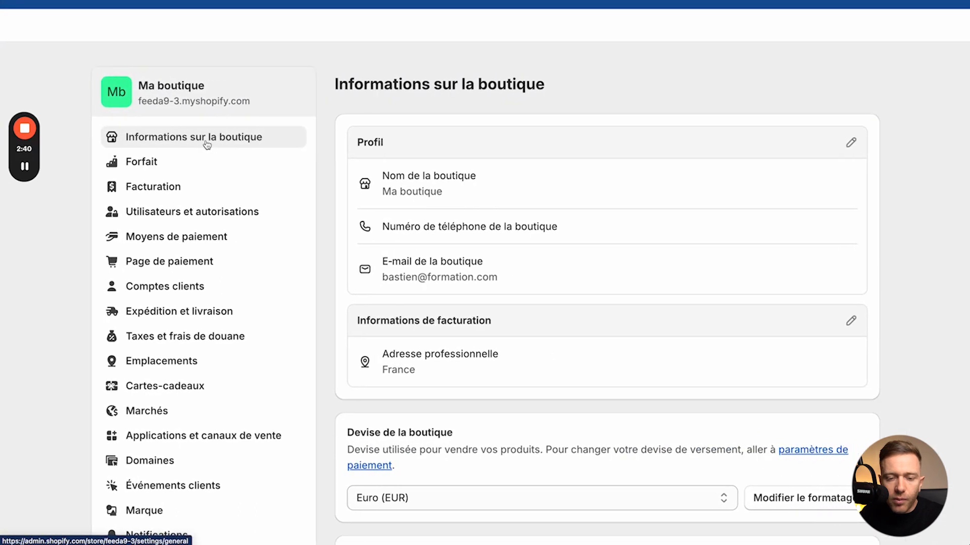
Step: Rename the store from Ma boutique to BambooChef, add the store phone number, and save
left_click(757, 144)
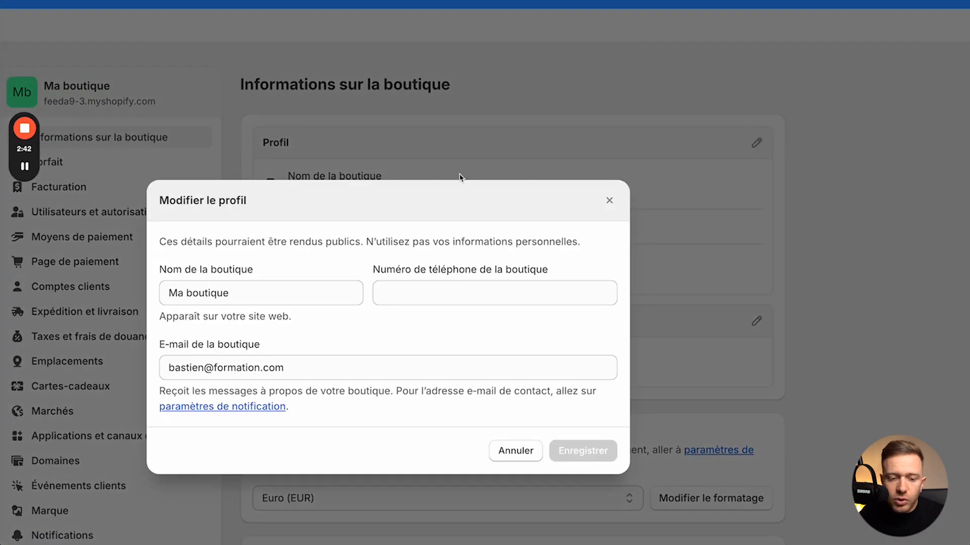
left_click(245, 290)
left_click_drag(245, 290, 151, 292)
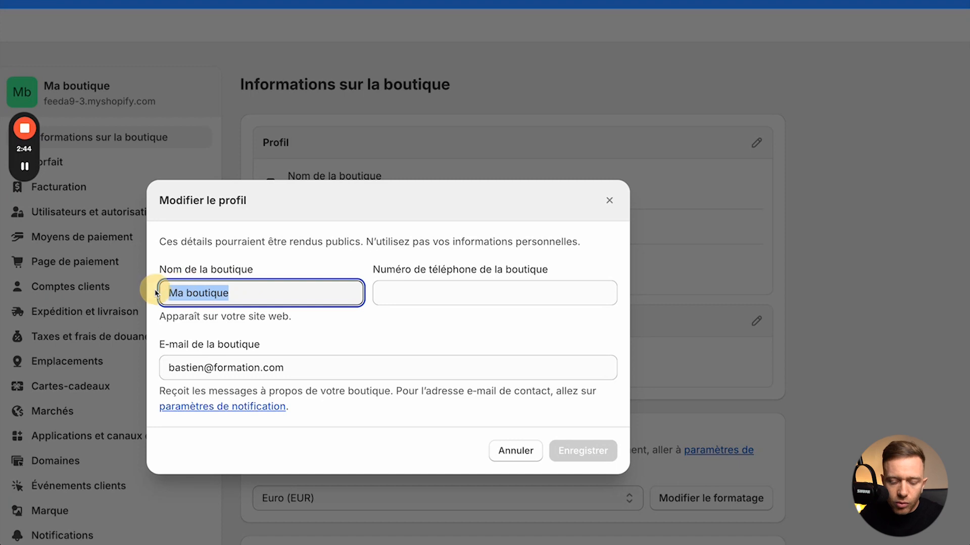
type("Bam")
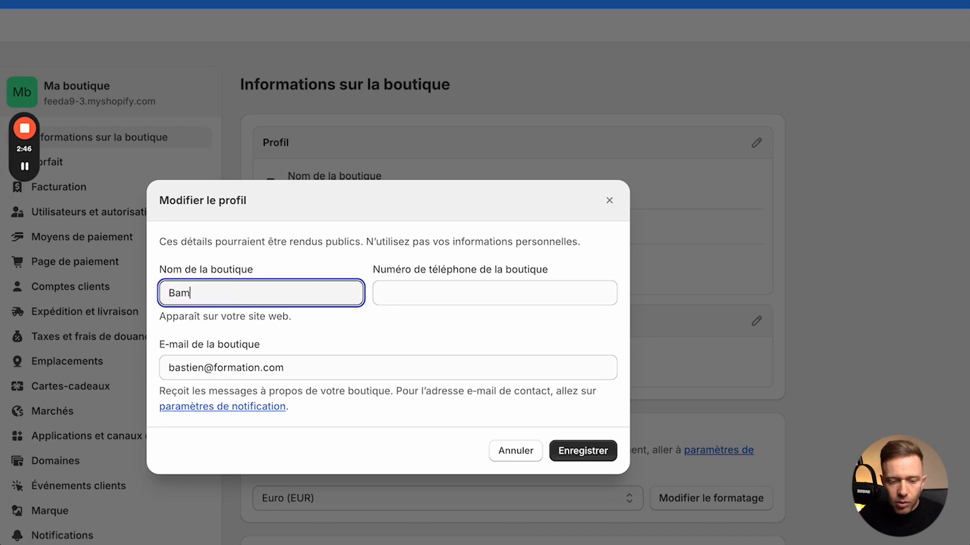
type("booChef")
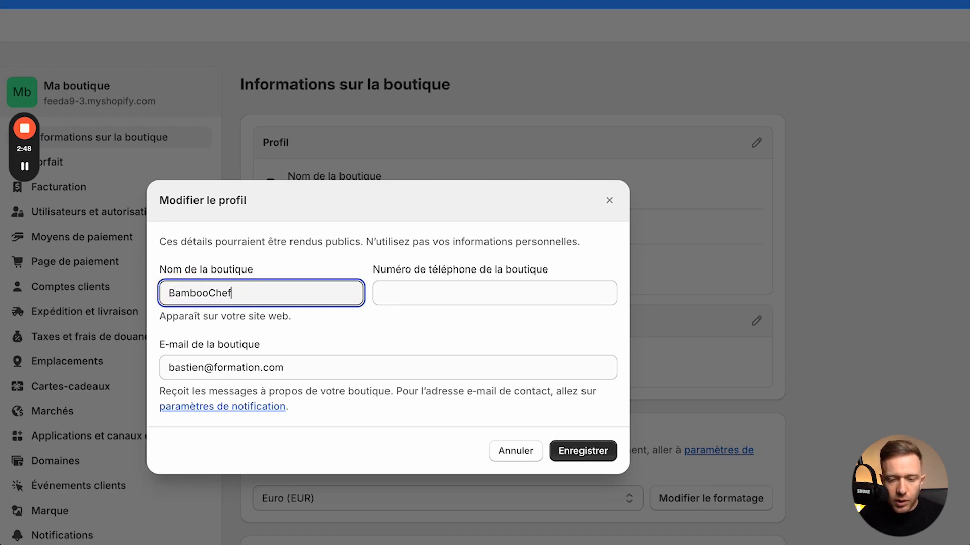
left_click(381, 284)
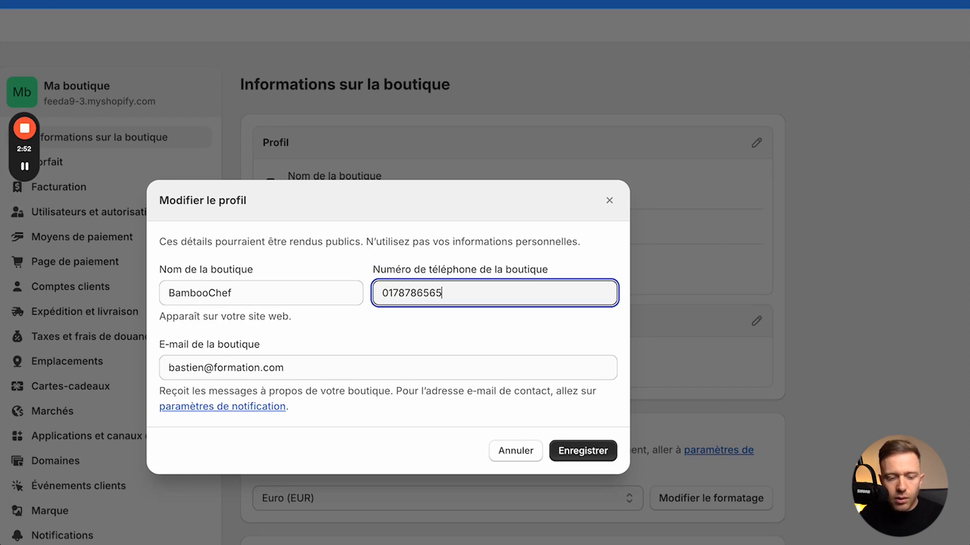
left_click(591, 455)
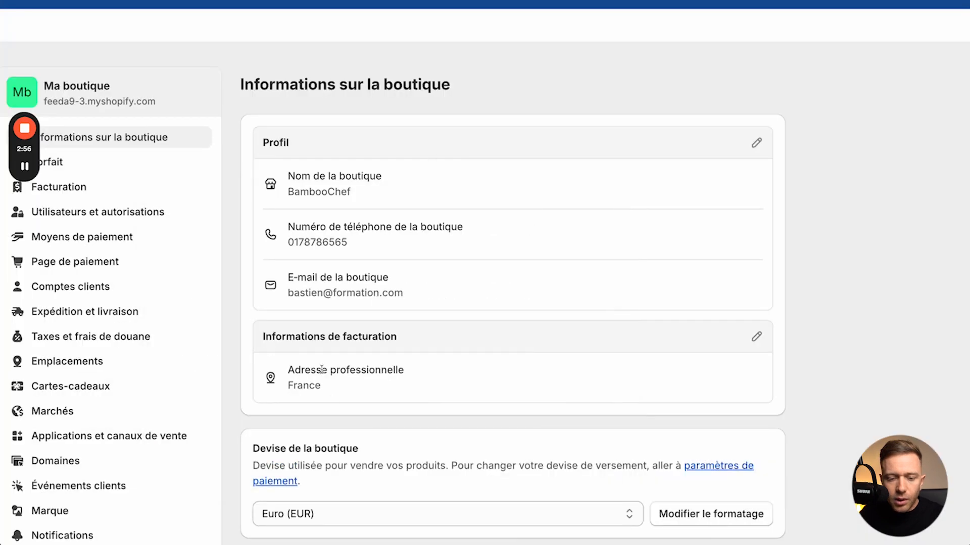
Step: Enter the billing legal business name and the suggested Paris business address, then save
scroll(345, 421, "down", 2)
scroll(345, 422, "down", 1)
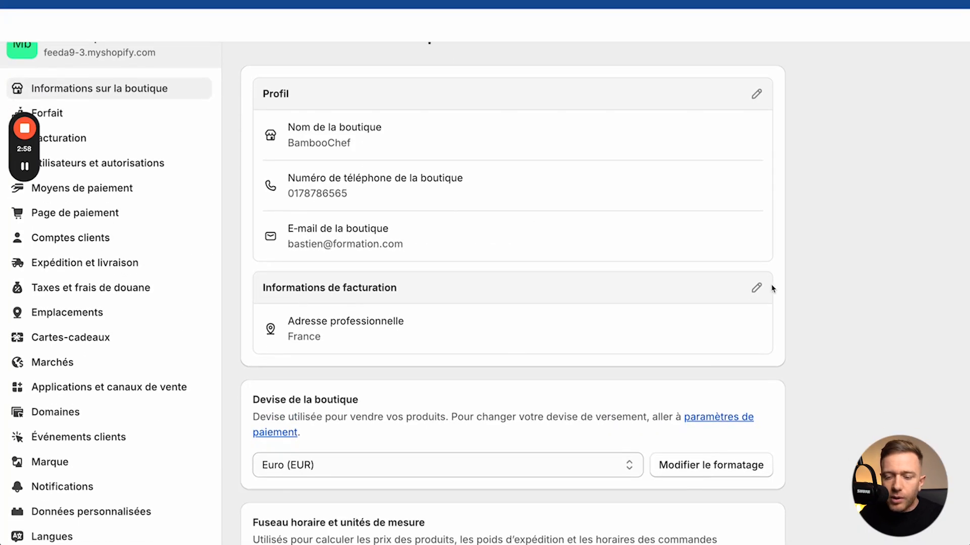
left_click(754, 289)
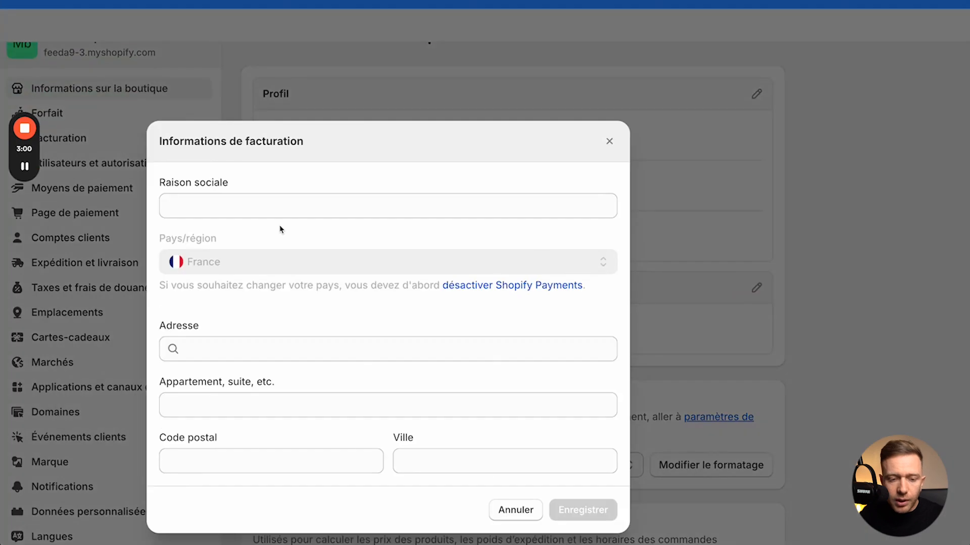
left_click(241, 203)
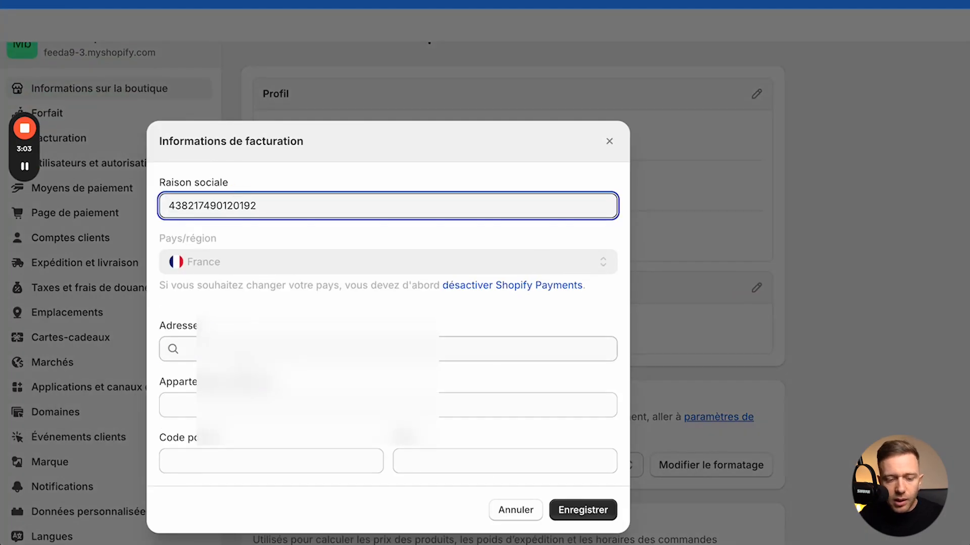
left_click(237, 349)
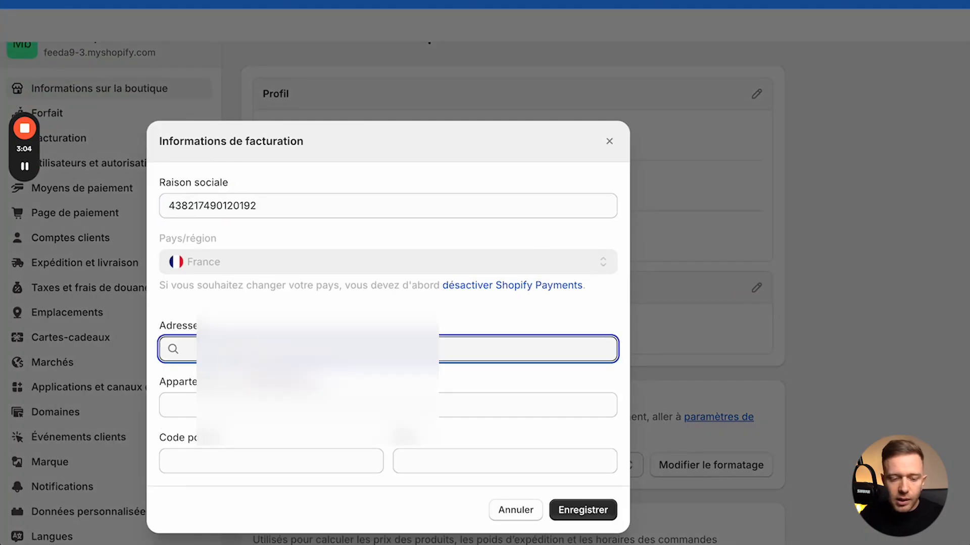
left_click(235, 303)
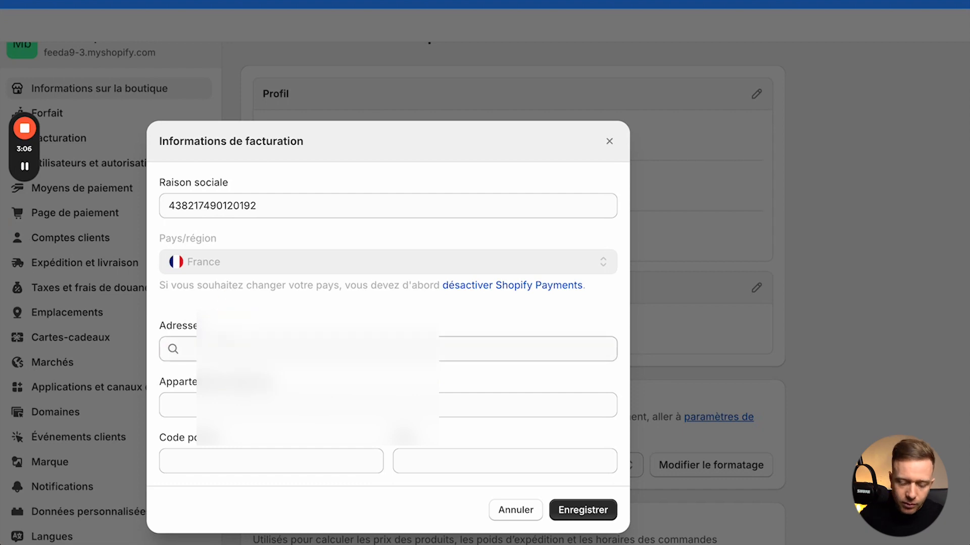
left_click(217, 348)
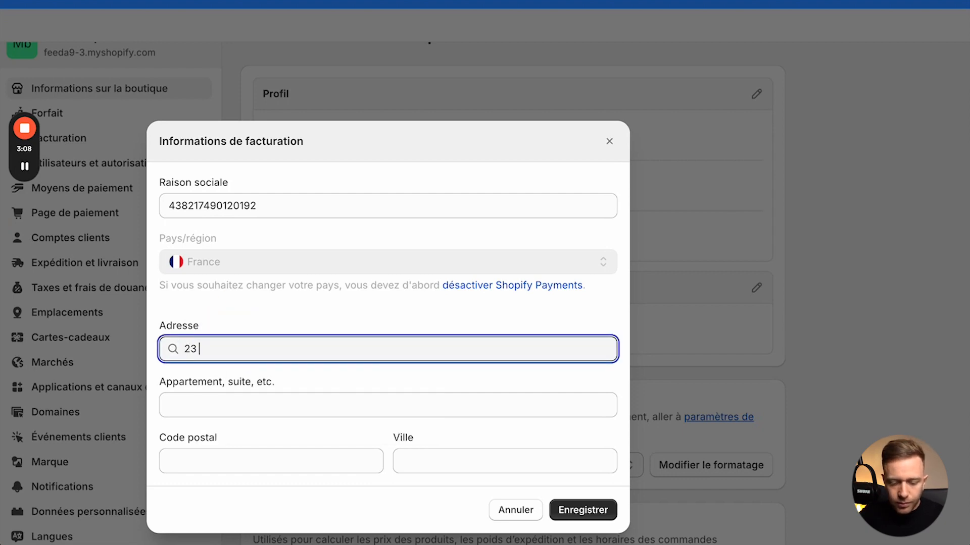
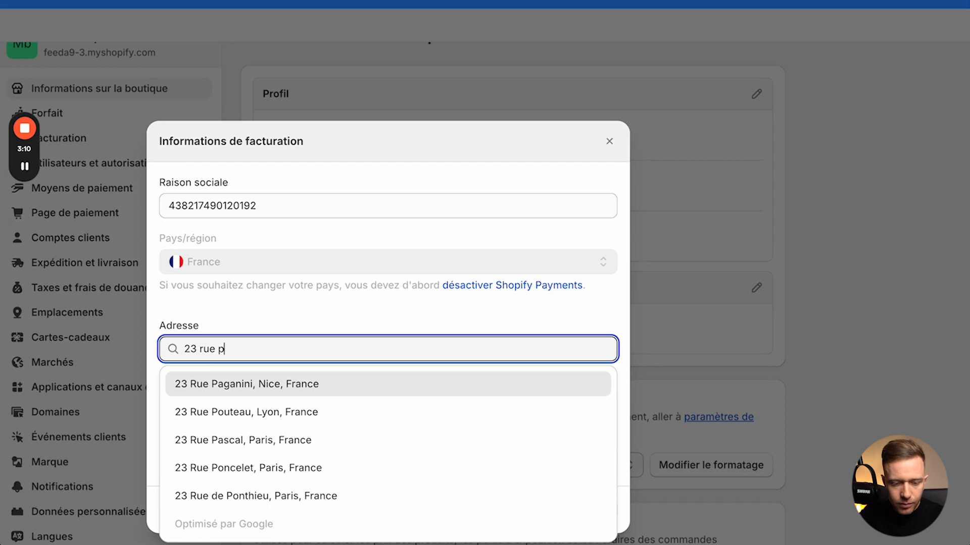
left_click(213, 441)
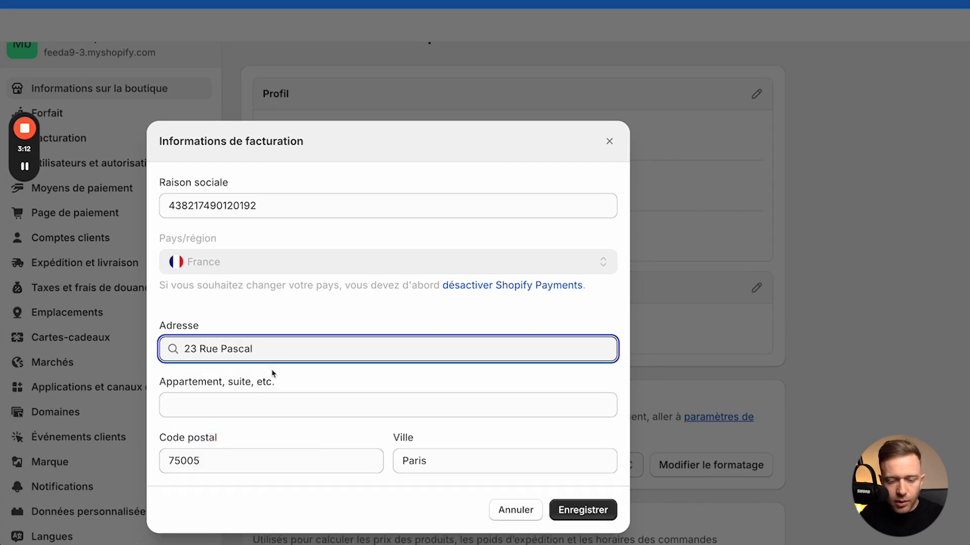
left_click(586, 512)
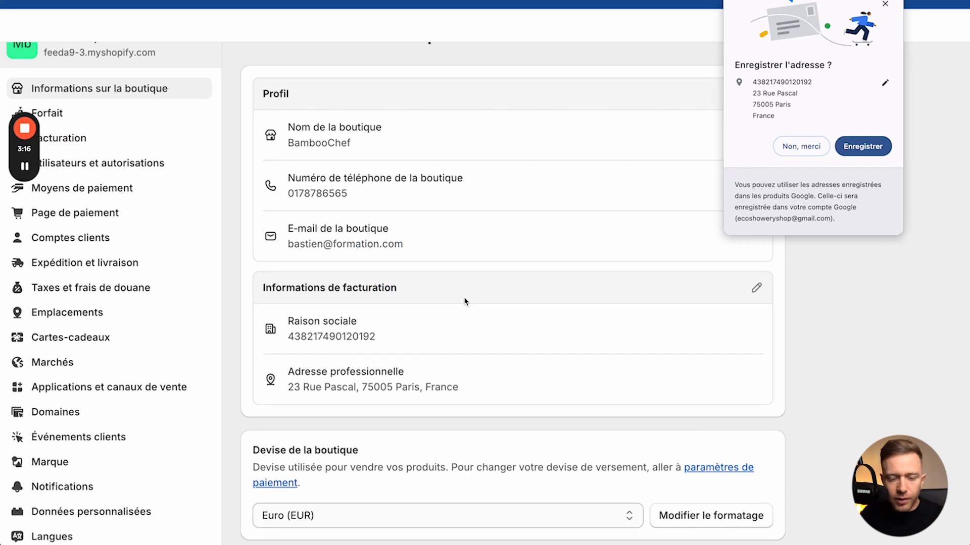
Step: Zoom out and check the store currency options, leaving Euro unchanged
scroll(465, 303, "down", 3)
scroll(468, 349, "down", 1)
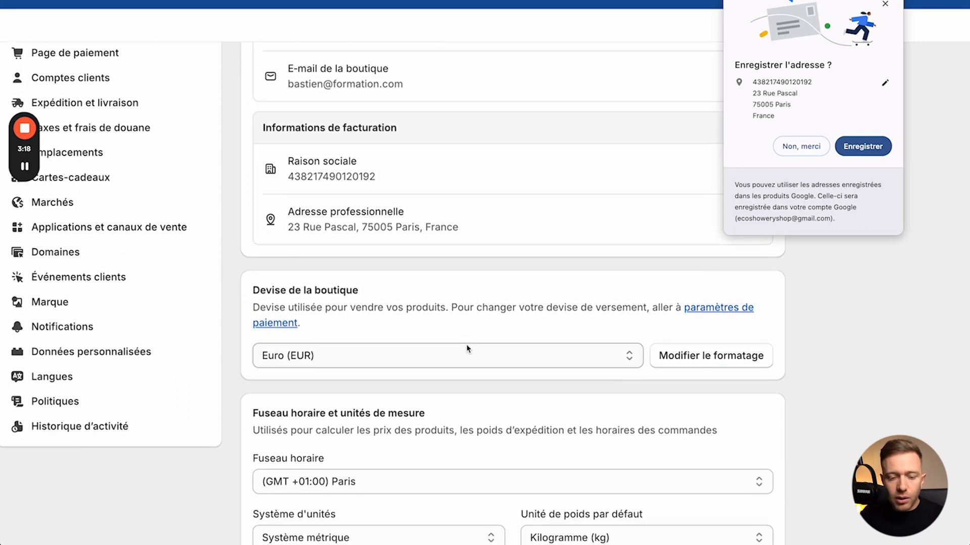
key("super+minus")
key("super+minus")
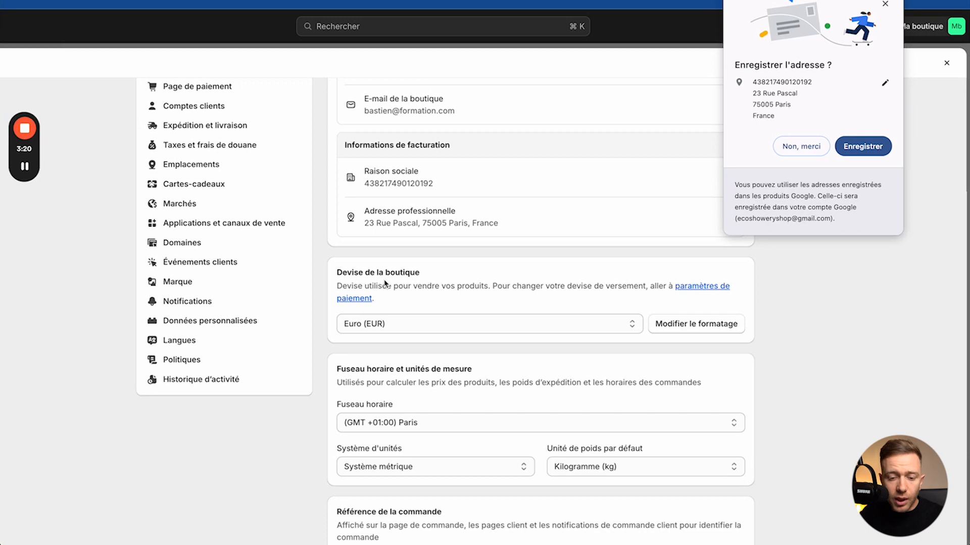
left_click(392, 329)
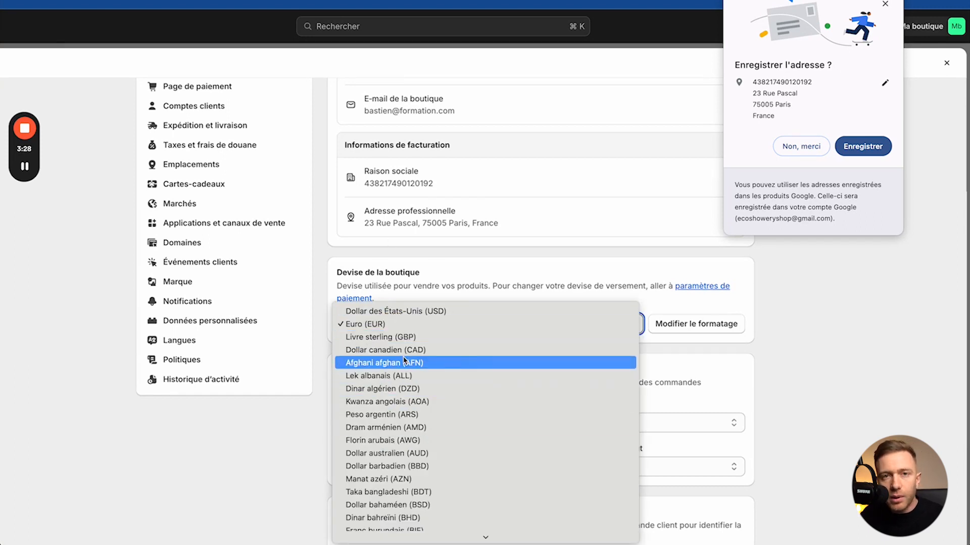
left_click(426, 278)
scroll(431, 275, "down", 4)
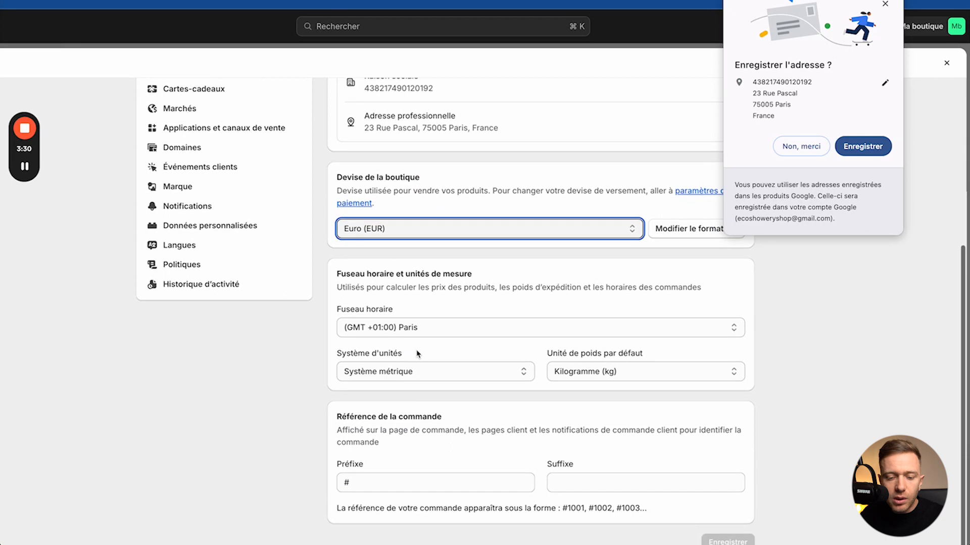
Step: Set the order number prefix to #BAM- so orders read #BAM-1001, and save
left_click(380, 483)
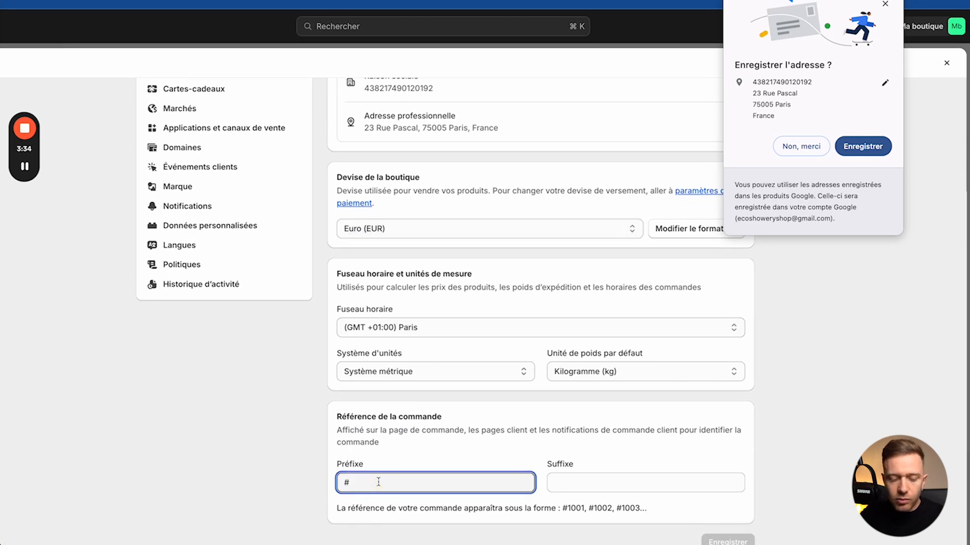
type("BAN")
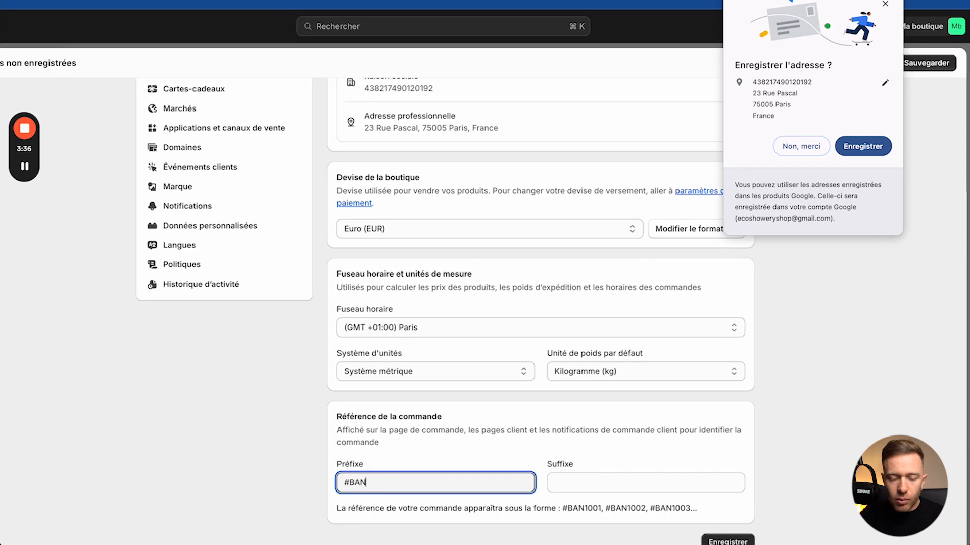
key("BackSpace")
type("M")
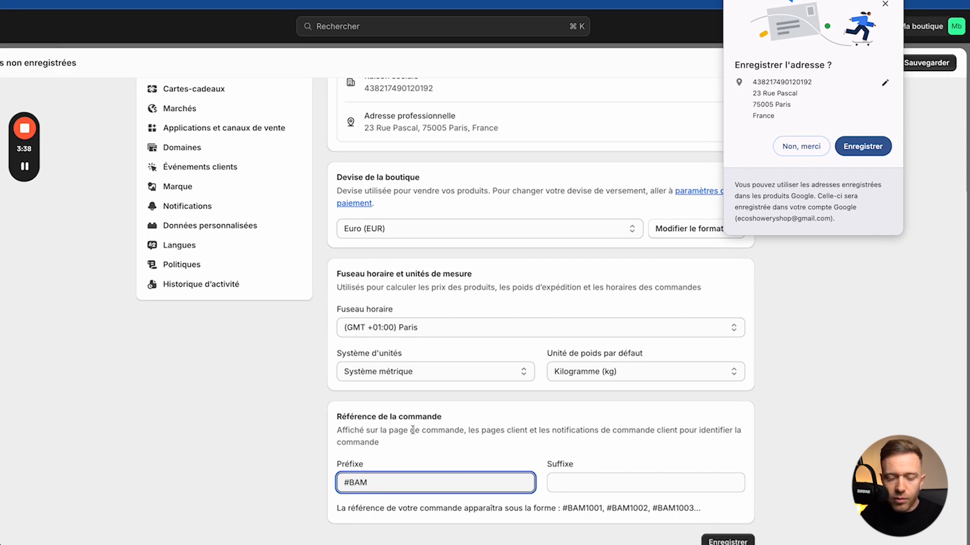
left_click_drag(567, 509, 585, 508)
left_click(436, 483)
type("-")
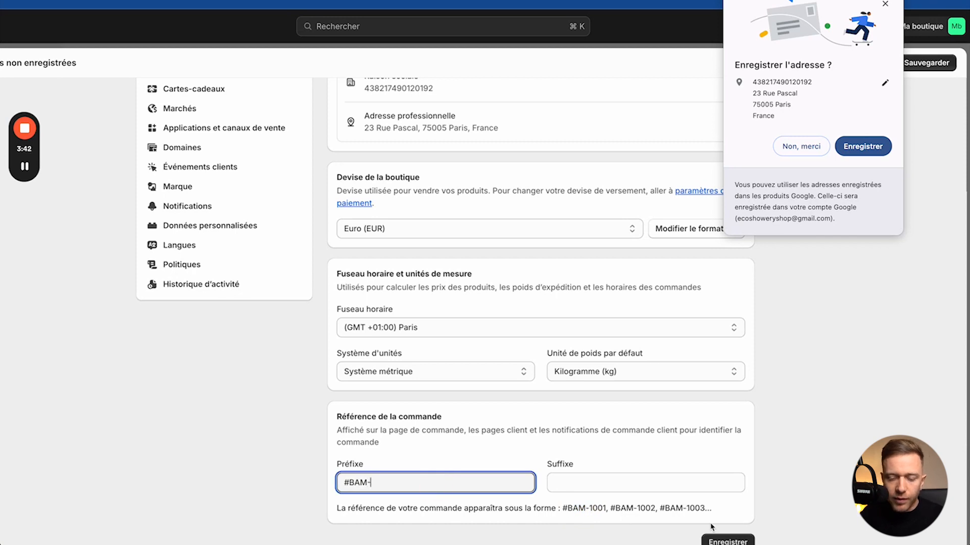
left_click(722, 541)
scroll(684, 411, "down", 1)
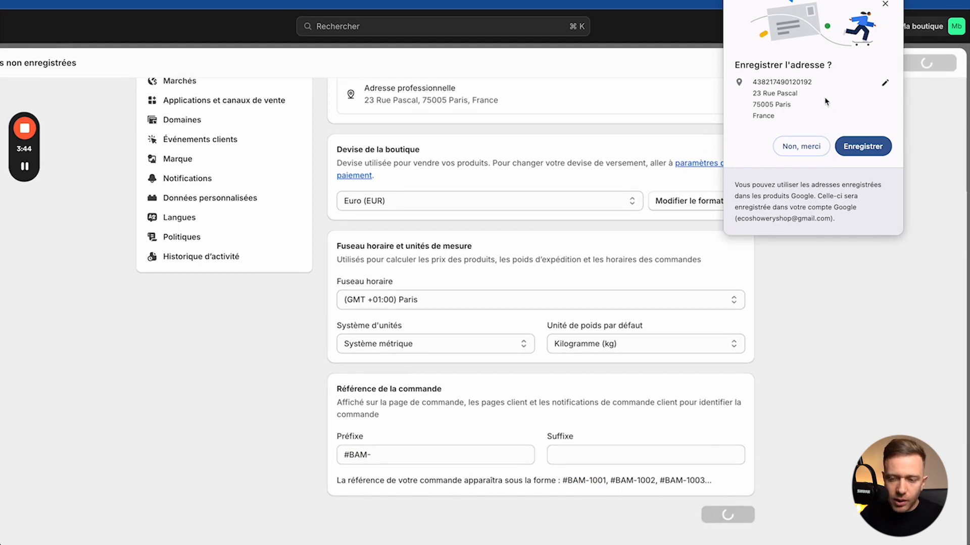
left_click(885, 4)
scroll(596, 321, "up", 4)
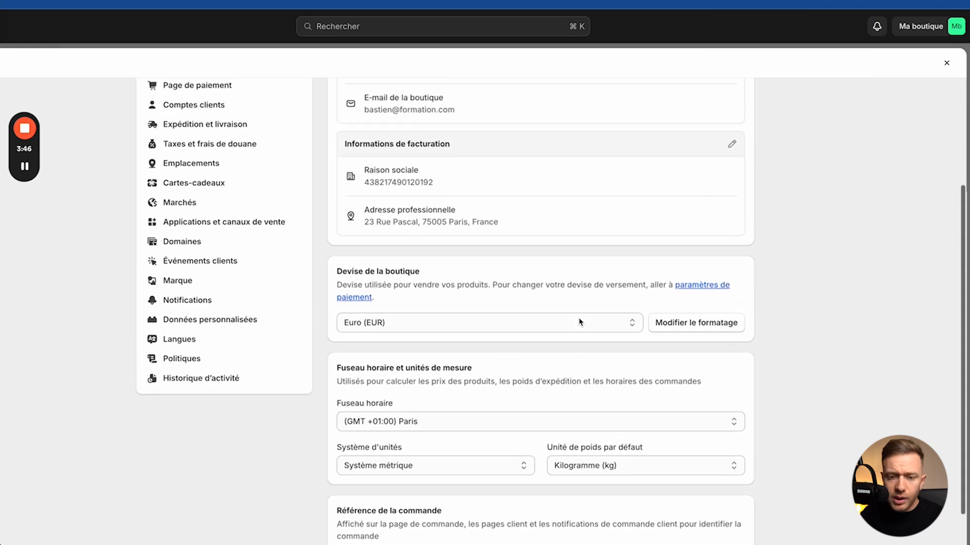
scroll(579, 322, "up", 5)
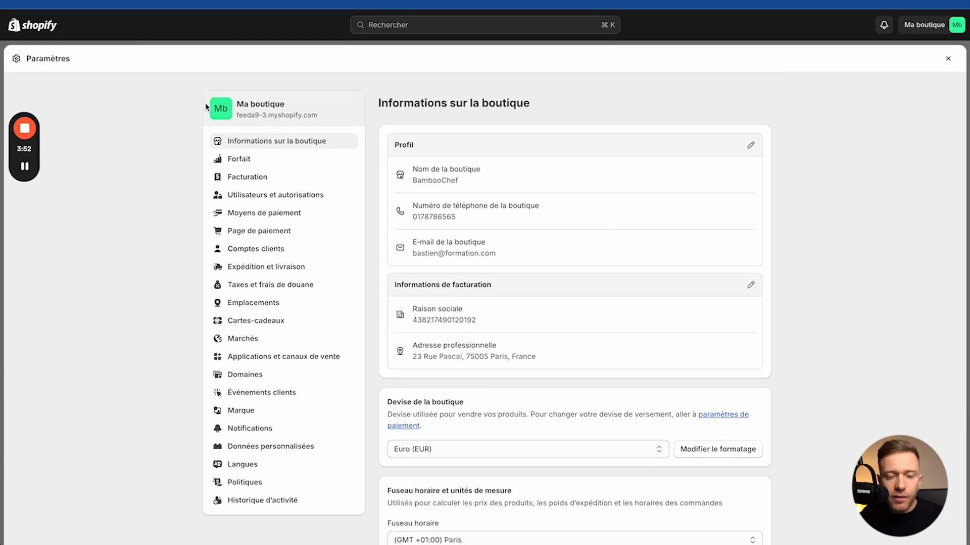
Step: Compare the Basic (27 €) and Shopify (79 €) plans, then return to the trial plan details
left_click(244, 163)
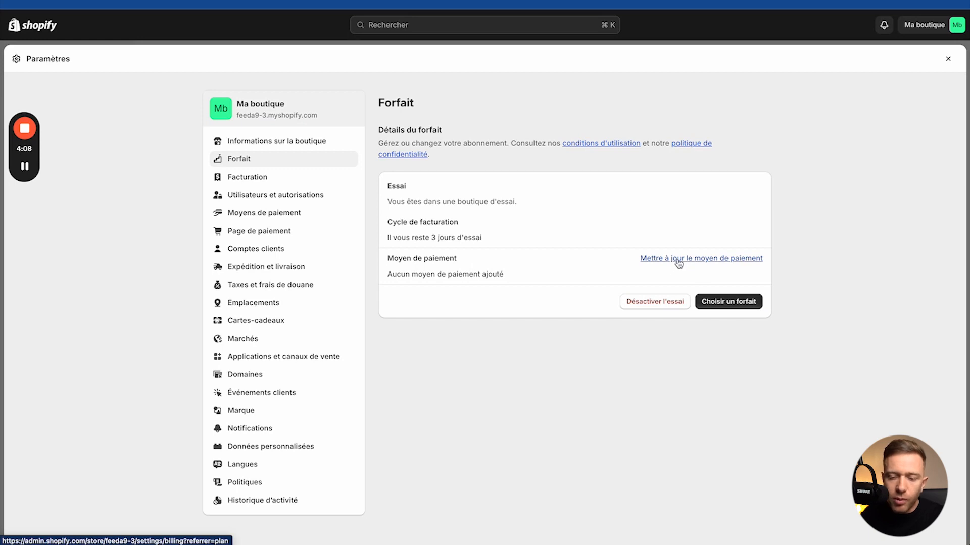
left_click(729, 301)
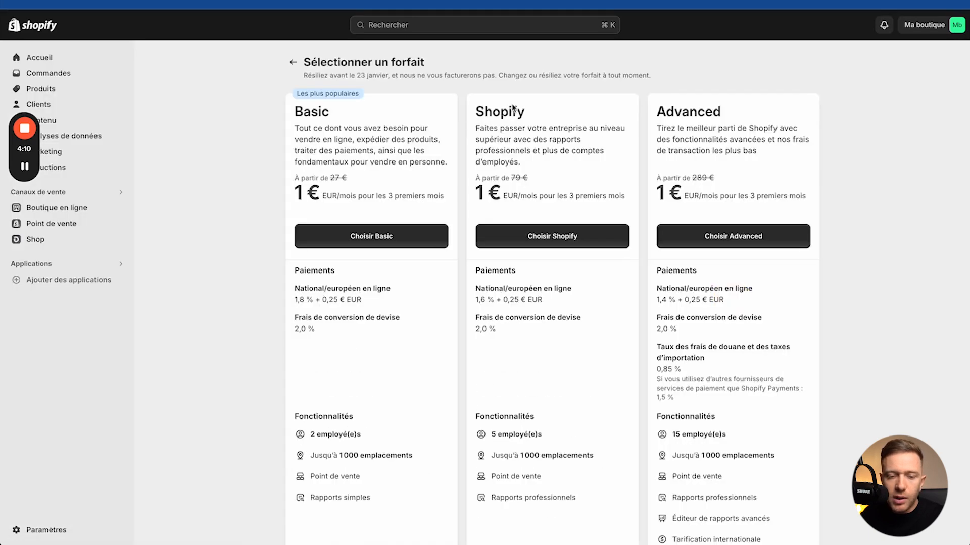
left_click_drag(328, 180, 372, 185)
left_click_drag(506, 179, 530, 182)
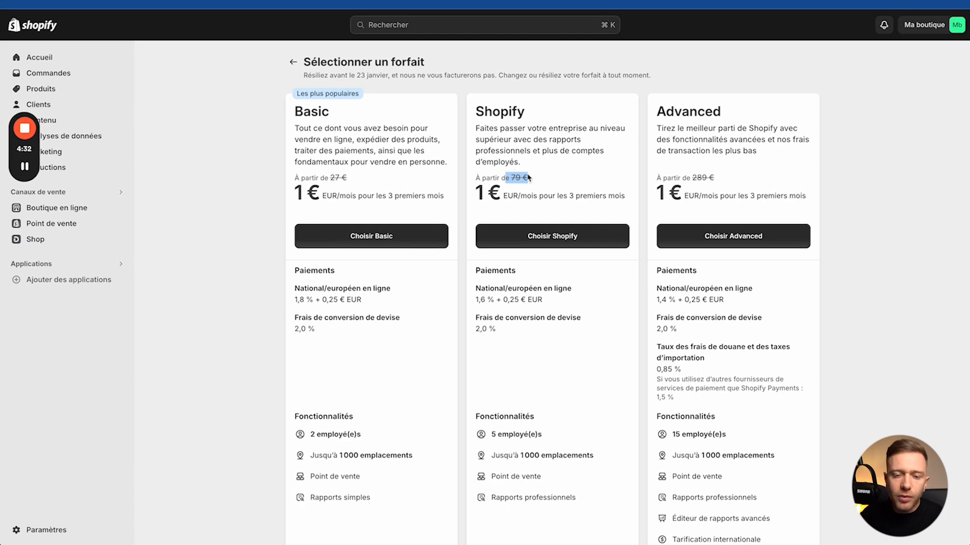
left_click(293, 61)
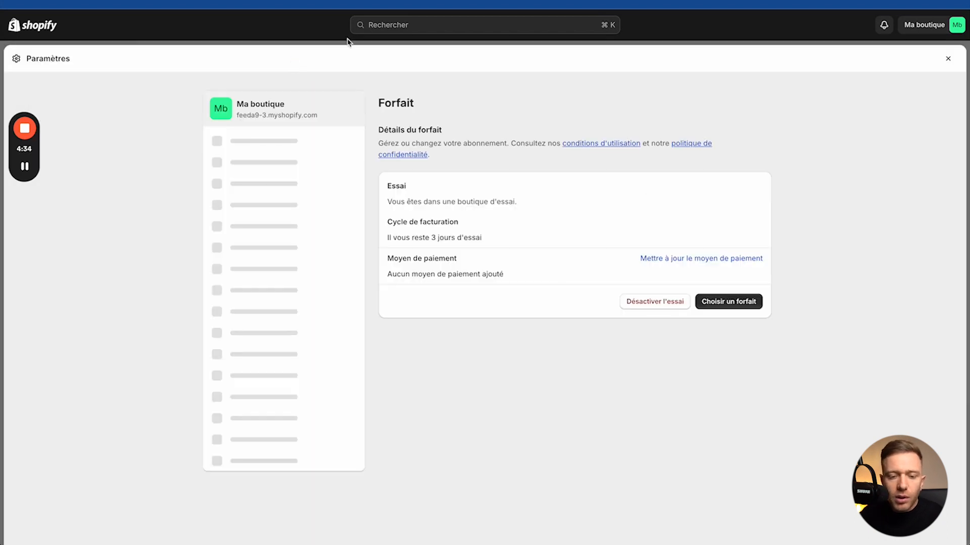
Step: Open Facturation to see the EUR billing currency and the trial ending 23 January 2024
left_click(230, 182)
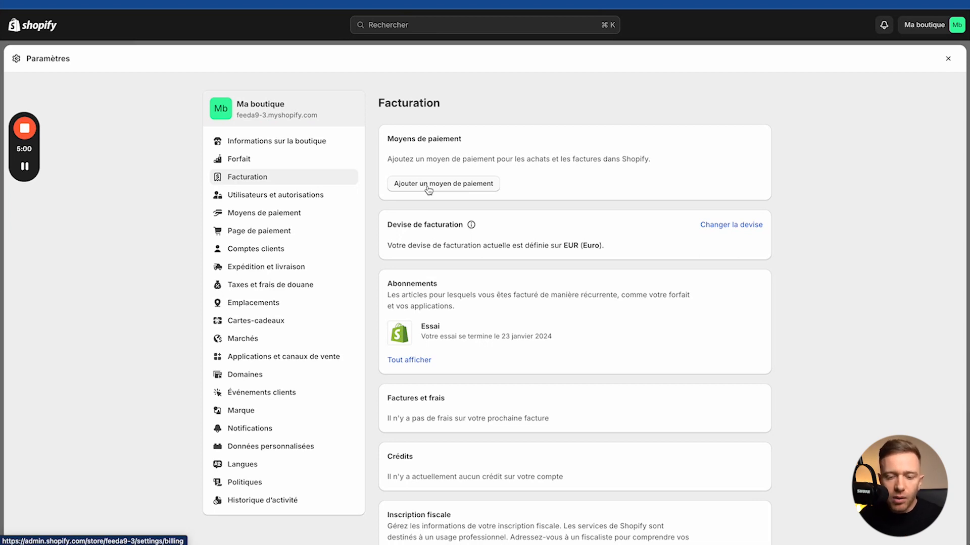
Step: Start adding a staff member and enter their first name, last name and e-mail address
left_click(276, 196)
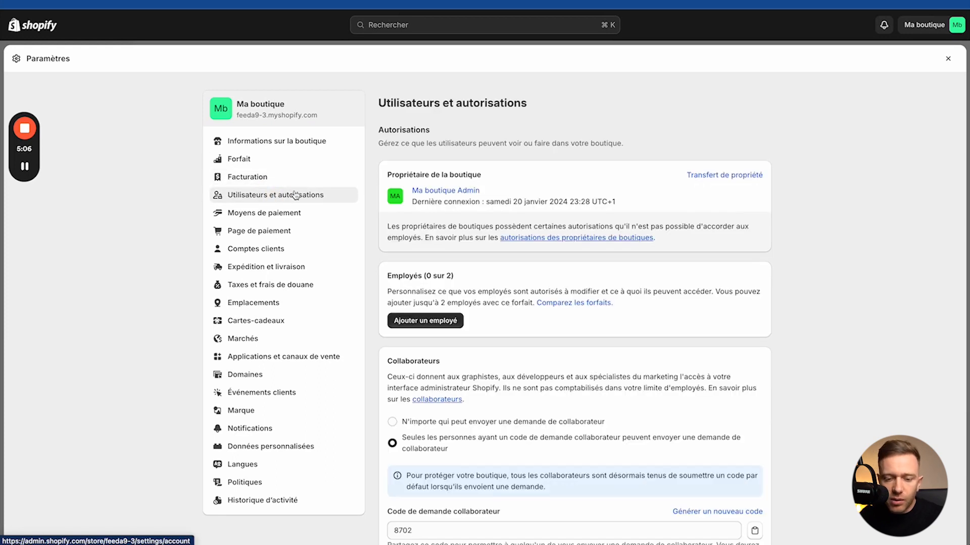
left_click(419, 323)
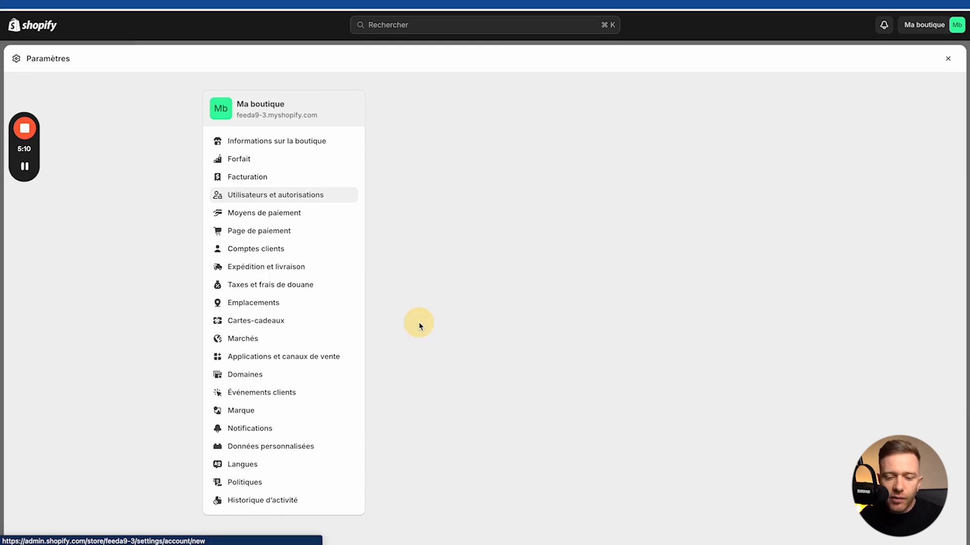
left_click(423, 212)
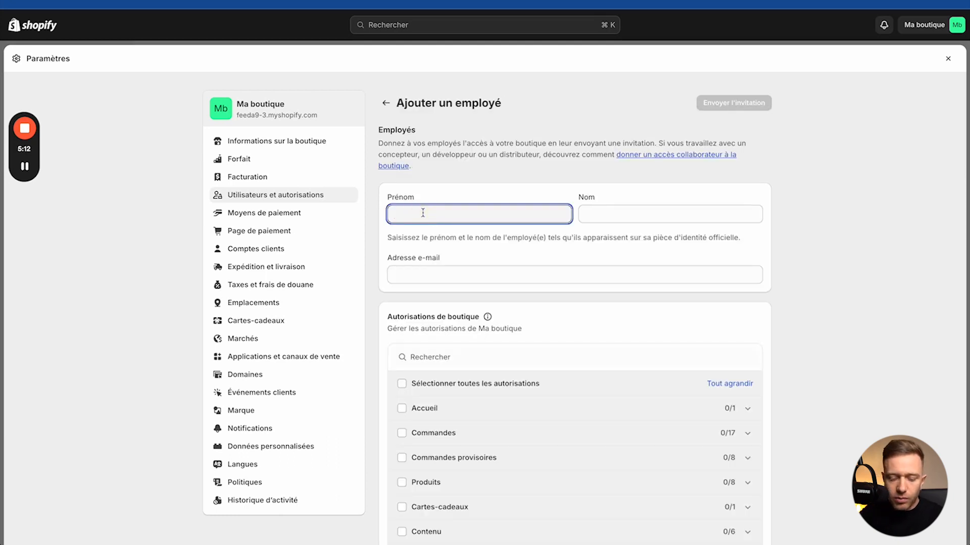
type("Etud")
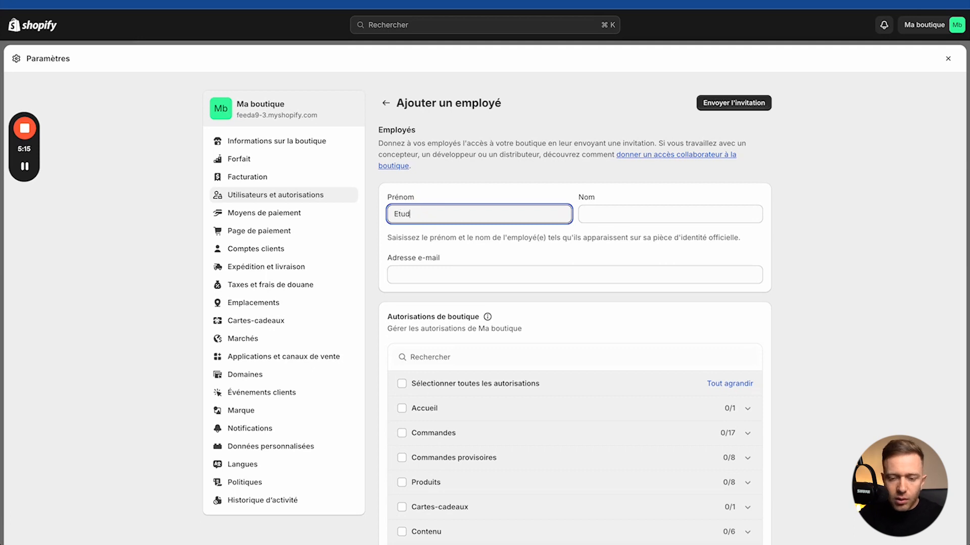
left_click(613, 213)
type("pif")
left_click(539, 275)
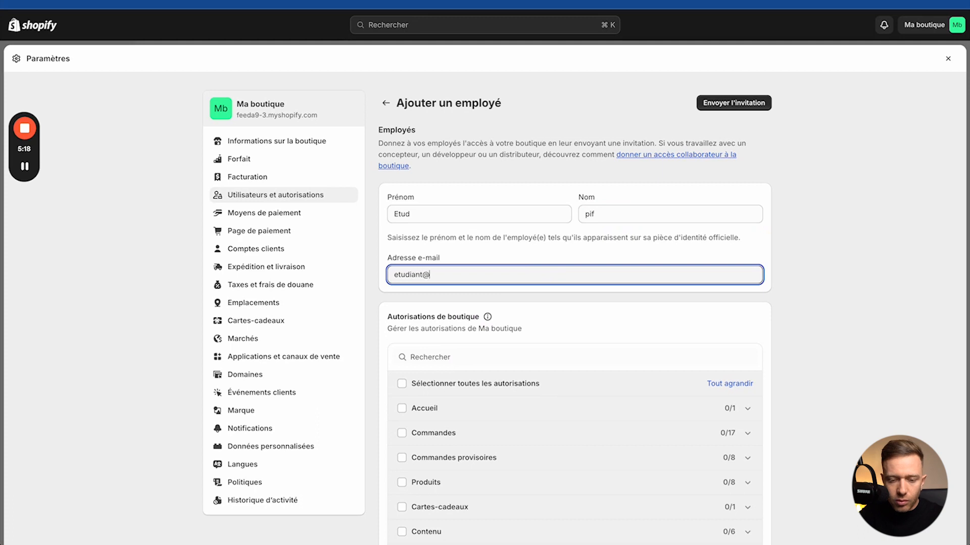
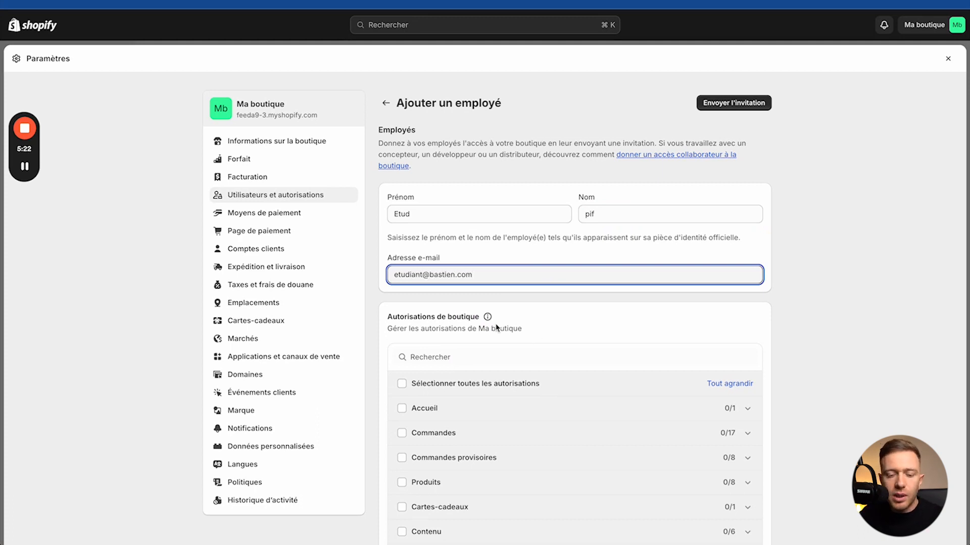
Step: Select all store permissions for the new staff member, then clear them all again
scroll(446, 396, "down", 2)
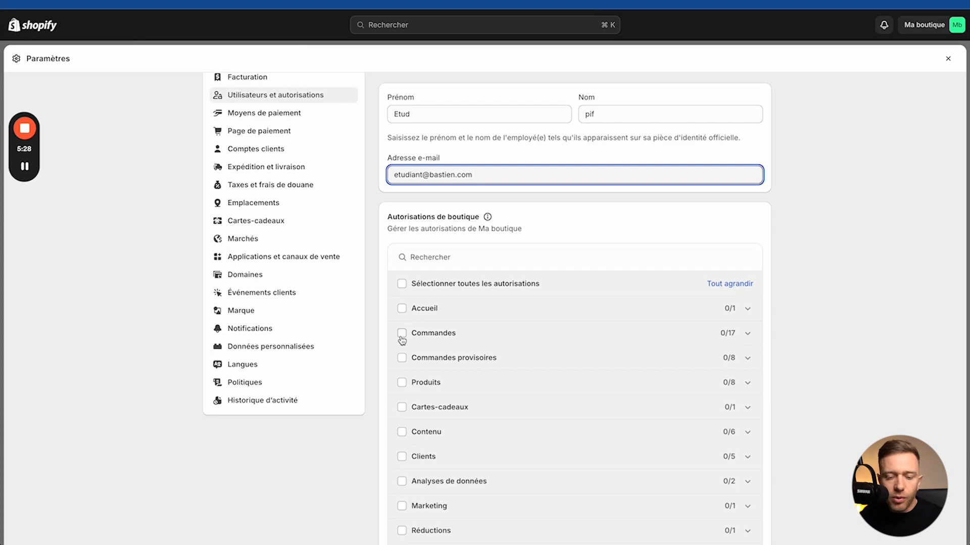
left_click(402, 335)
scroll(402, 337, "down", 2)
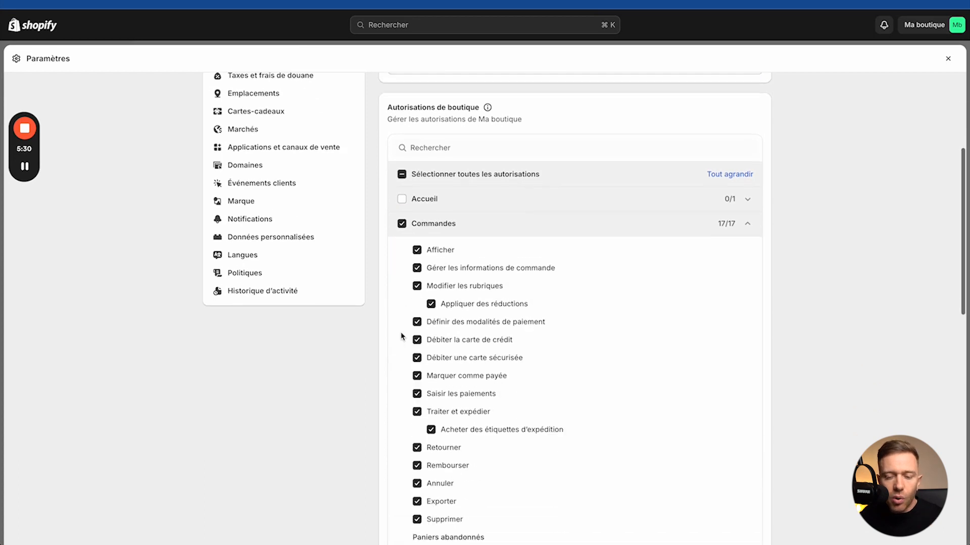
scroll(402, 338, "down", 6)
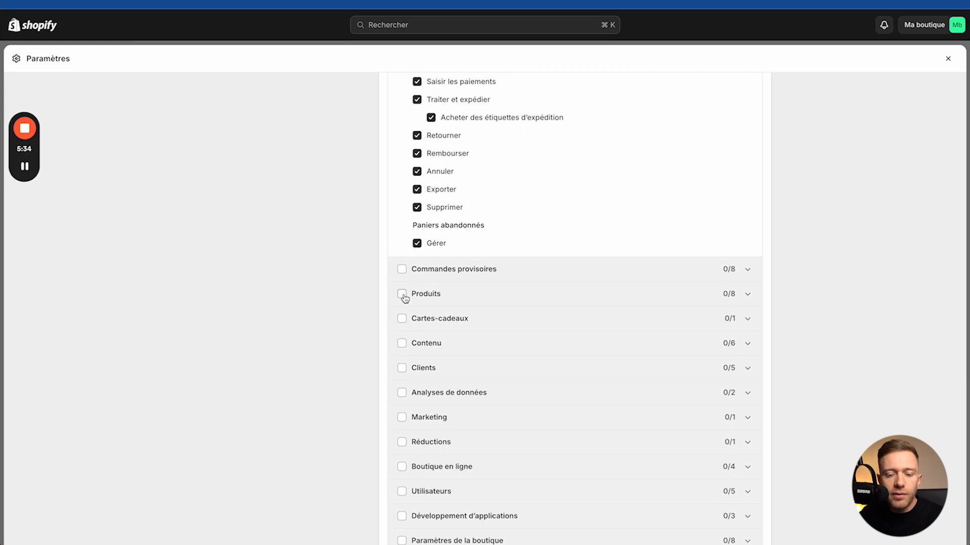
scroll(409, 407, "down", 1)
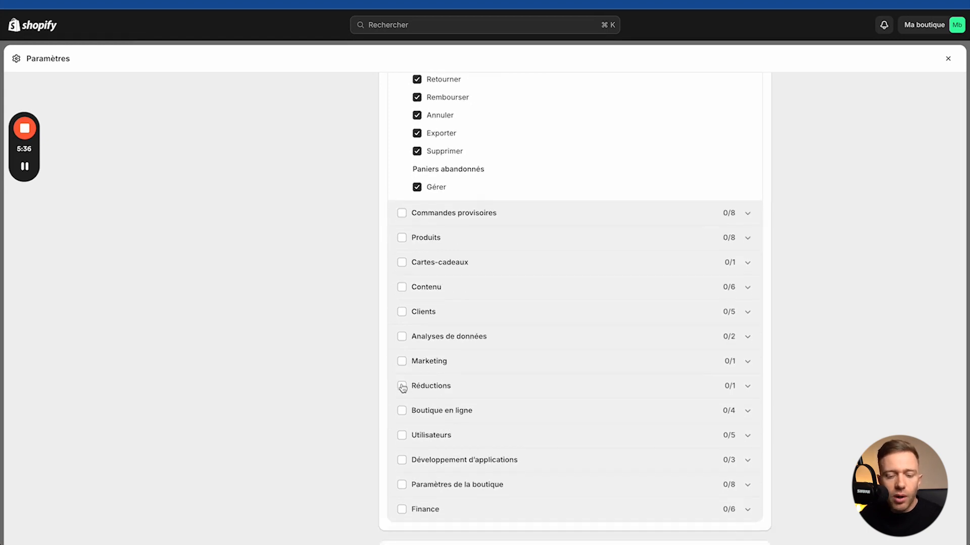
scroll(402, 389, "up", 9)
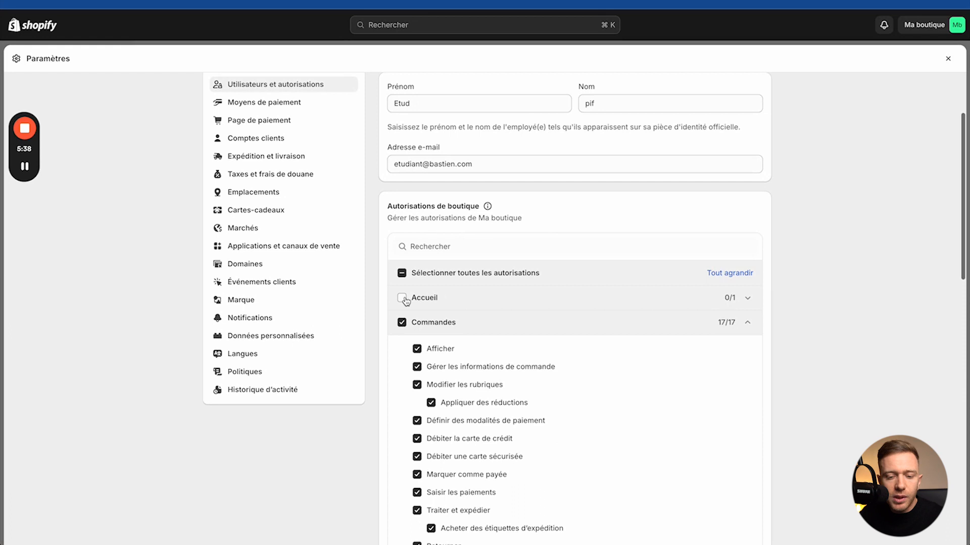
left_click(401, 276)
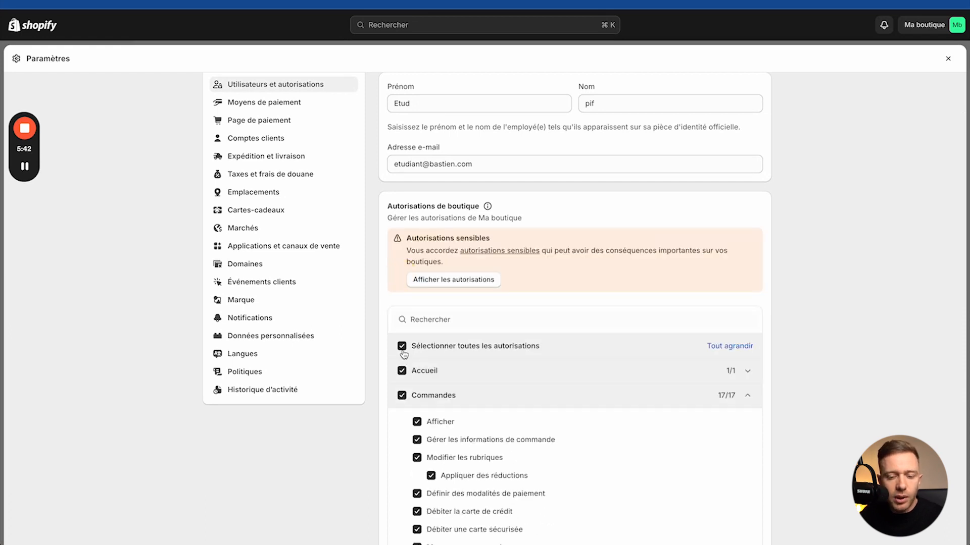
left_click(402, 348)
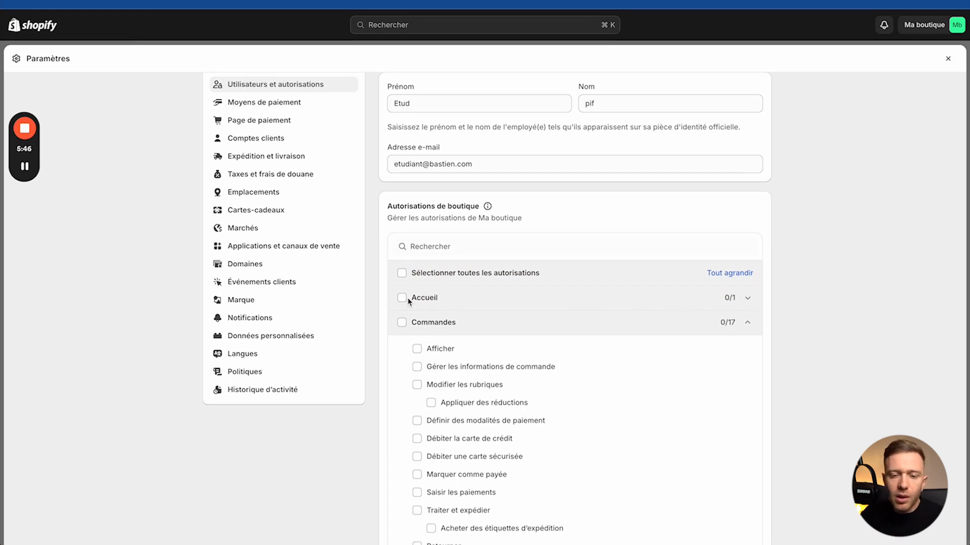
scroll(404, 302, "up", 3)
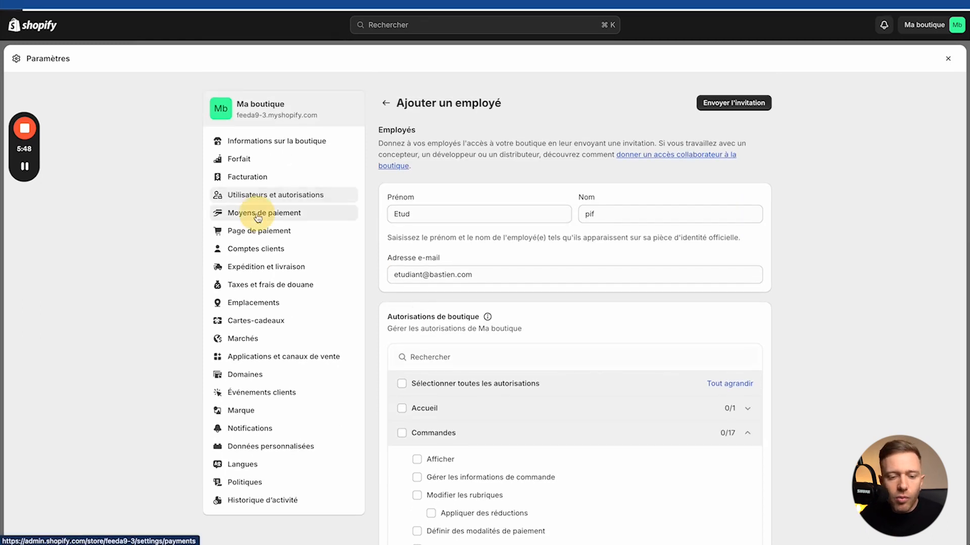
left_click(258, 215)
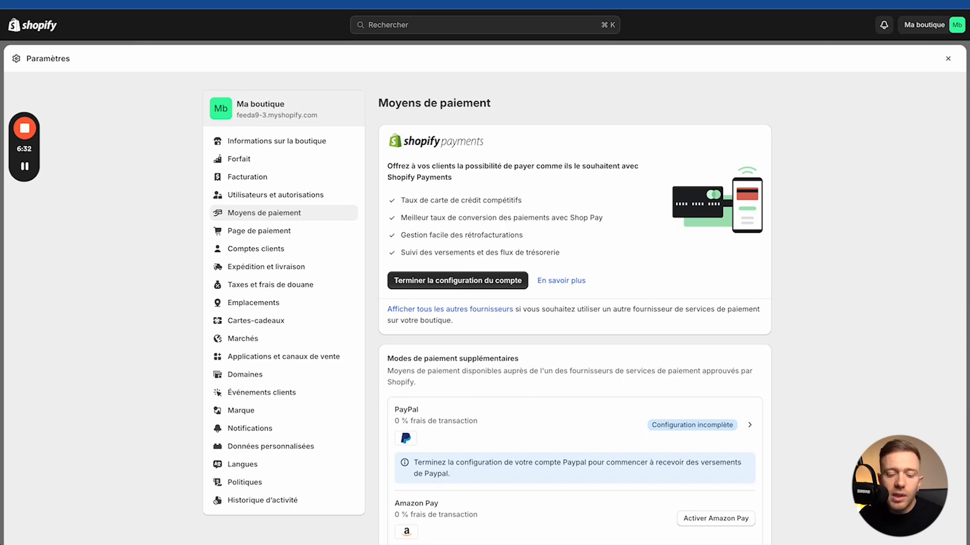
Step: Scroll through the payment methods page to review Shopify Payments, PayPal and Amazon Pay
scroll(890, 150, "down", 5)
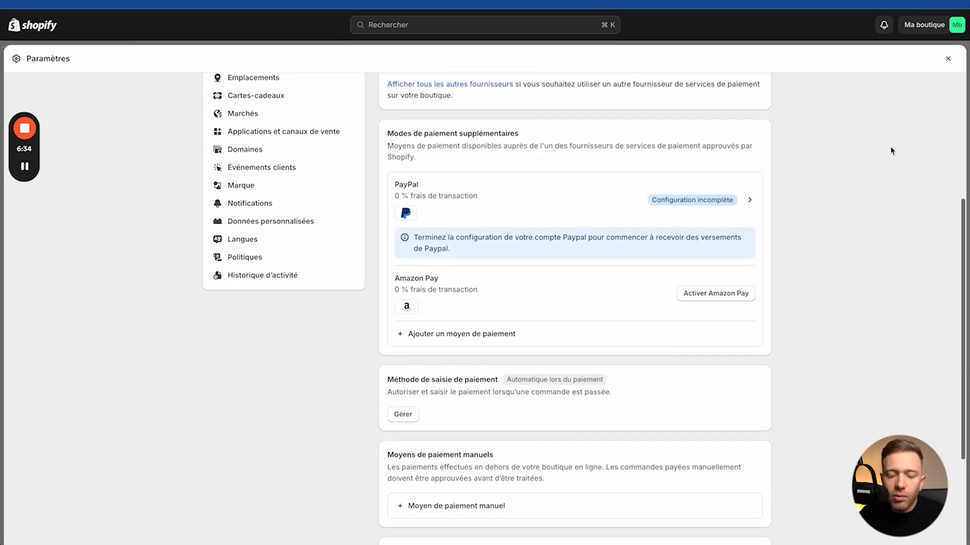
scroll(665, 181, "up", 3)
scroll(666, 182, "up", 2)
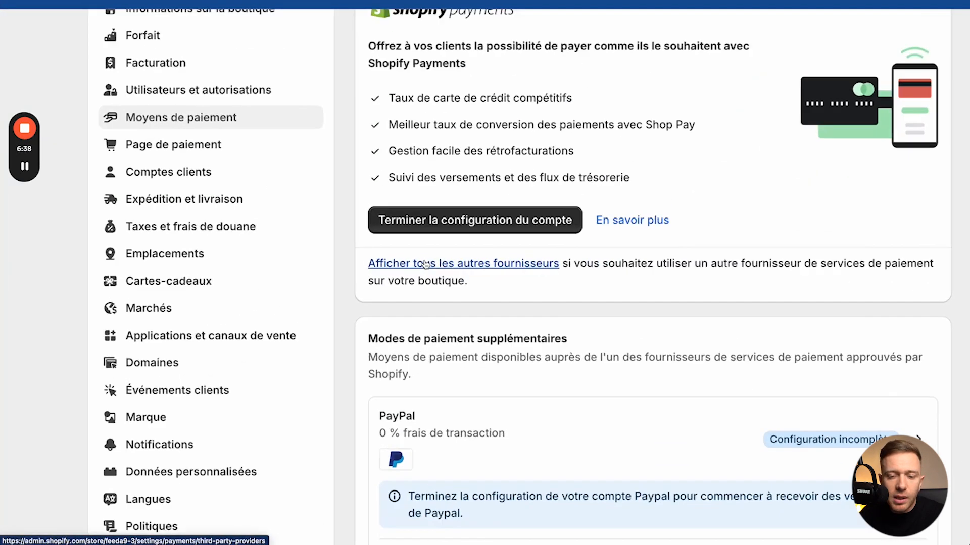
left_click(419, 263)
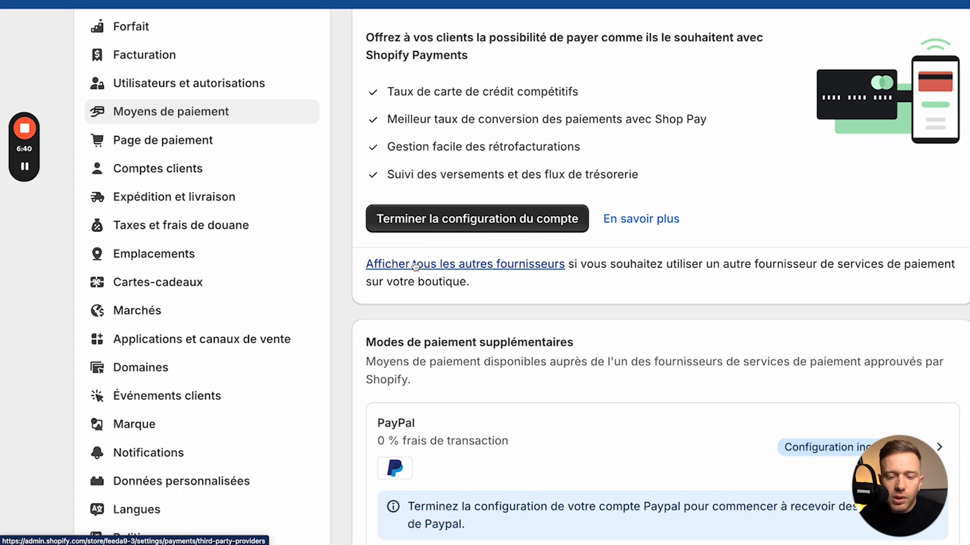
left_click(445, 262)
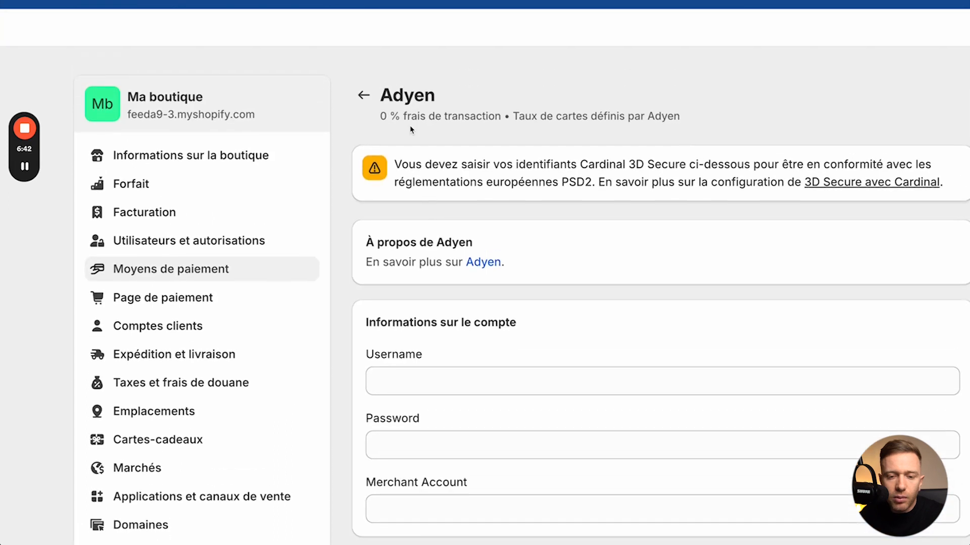
scroll(465, 214, "right", 1)
key("super+Left")
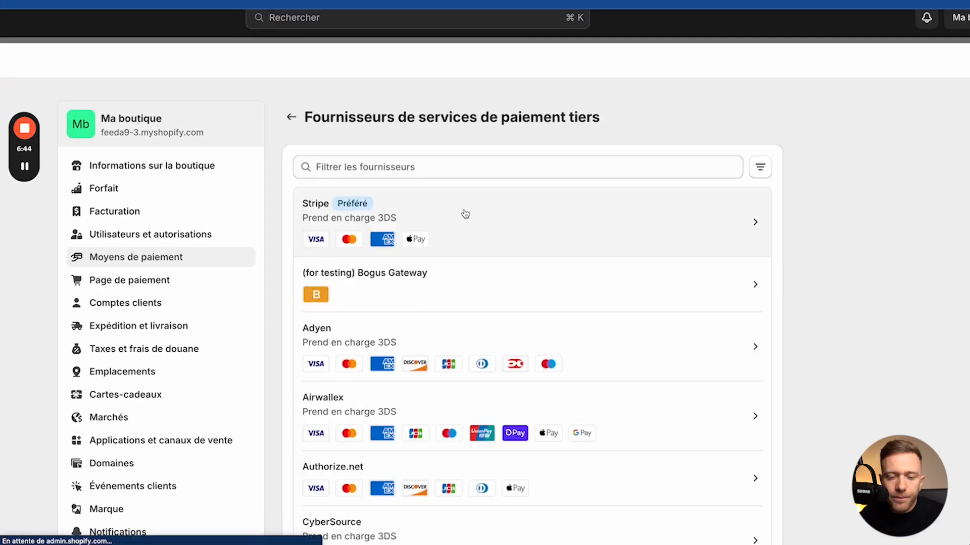
left_click(291, 117)
mouse_move(24, 219)
left_click(20, 248)
mouse_move(297, 360)
left_mouse_down()
mouse_move(288, 358)
mouse_move(487, 418)
mouse_move(296, 350)
mouse_move(310, 372)
left_mouse_up()
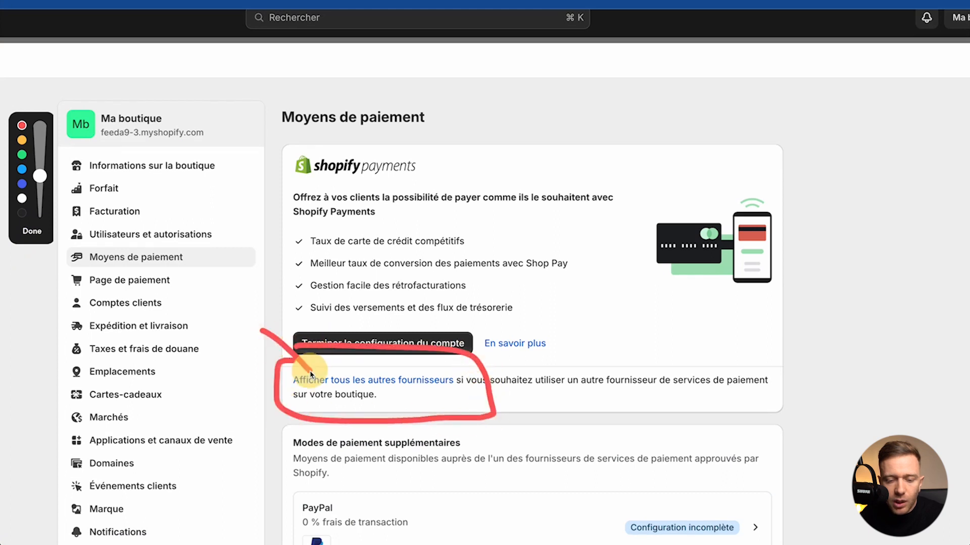
left_click(32, 231)
left_click(375, 380)
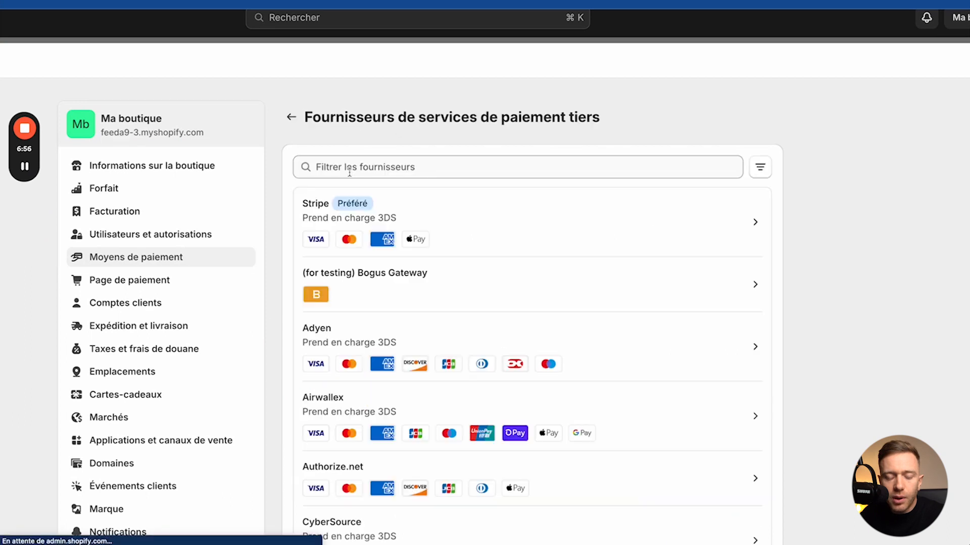
left_click(334, 221)
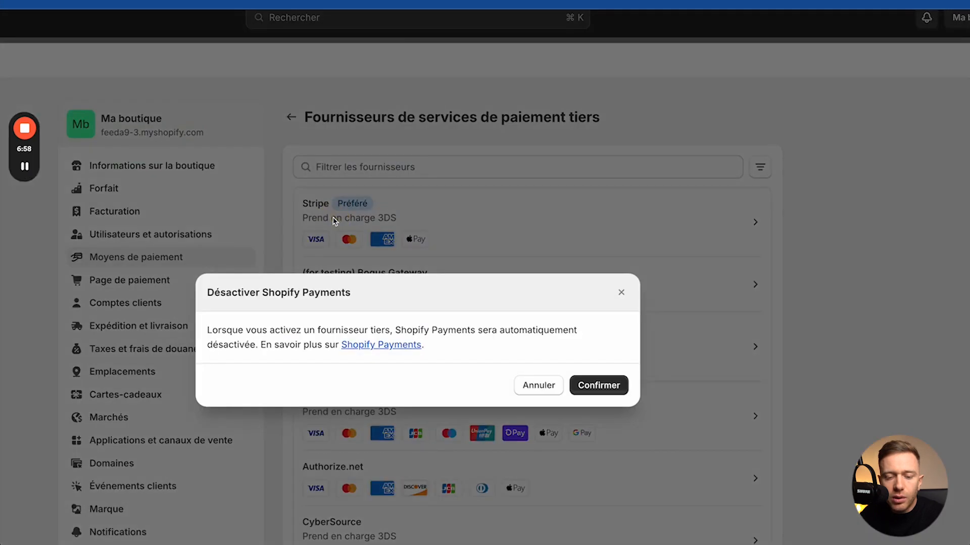
left_click(582, 387)
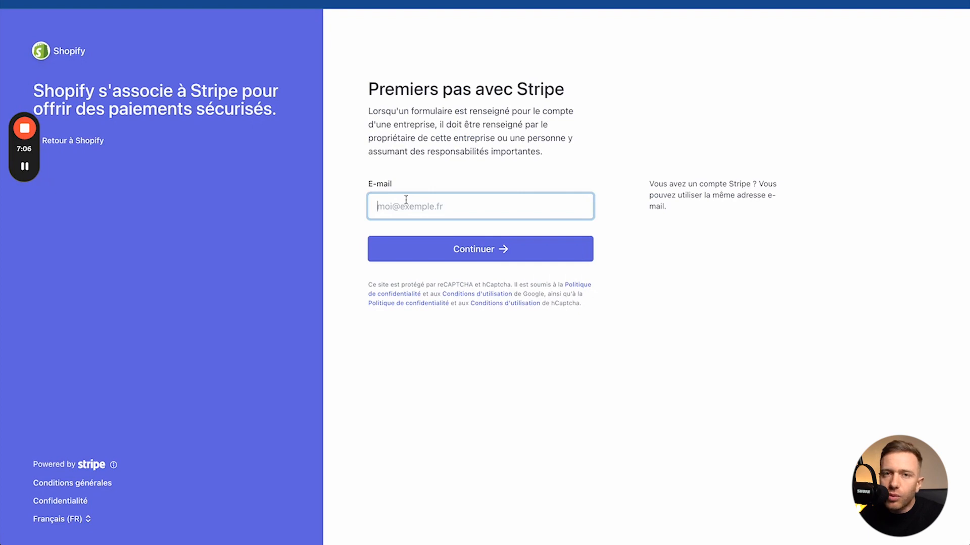
left_click(73, 146)
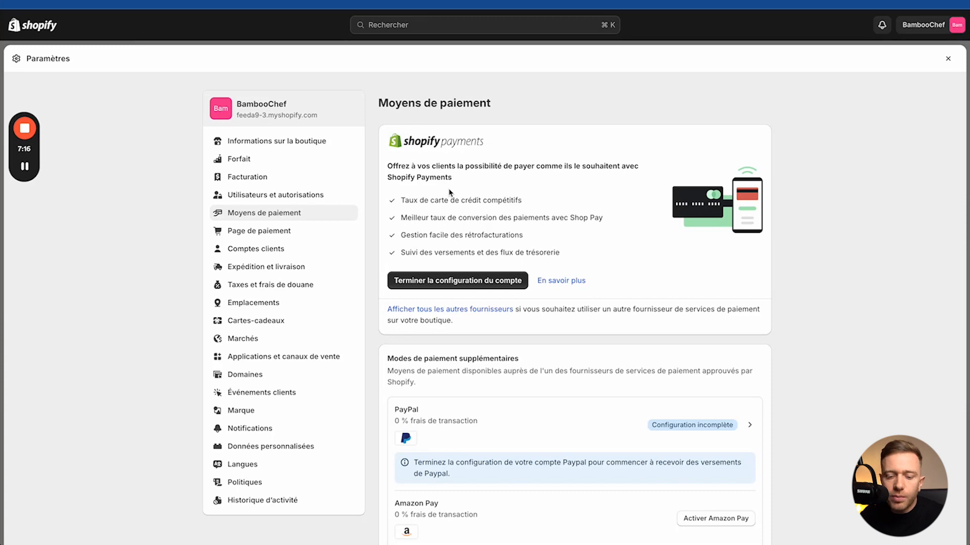
Step: Review the payment providers, noting incomplete PayPal, Amazon Pay and automatic payment capture at checkout
scroll(558, 439, "down", 4)
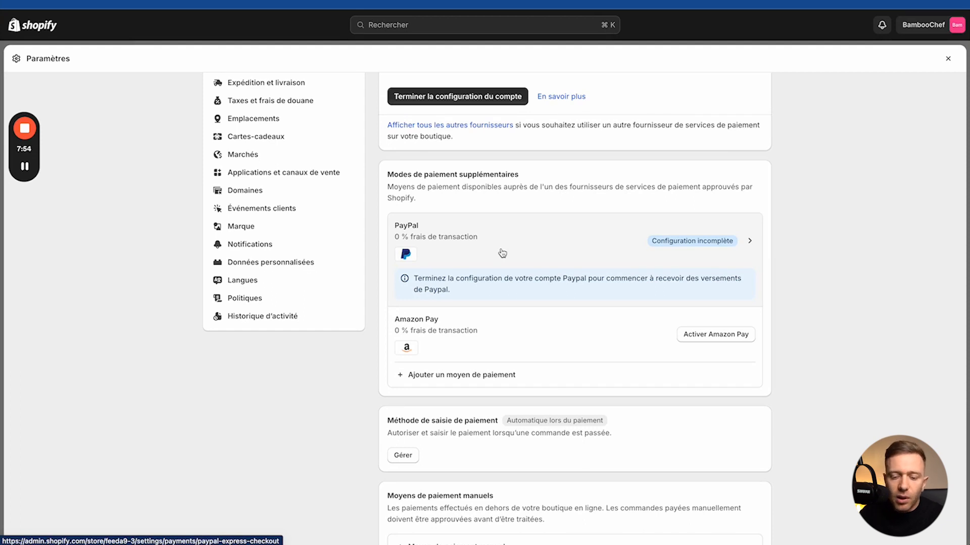
scroll(502, 253, "down", 4)
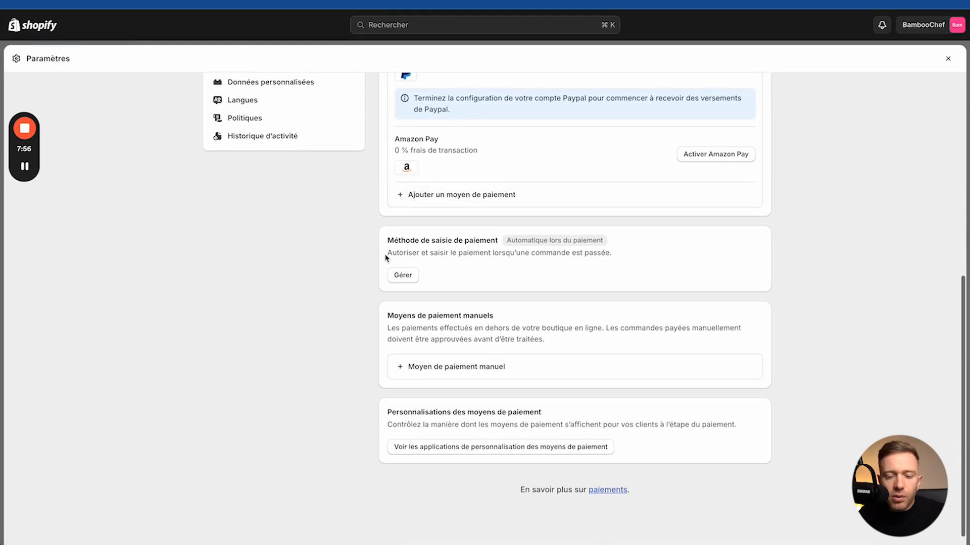
left_click_drag(503, 241, 585, 239)
scroll(445, 280, "down", 1)
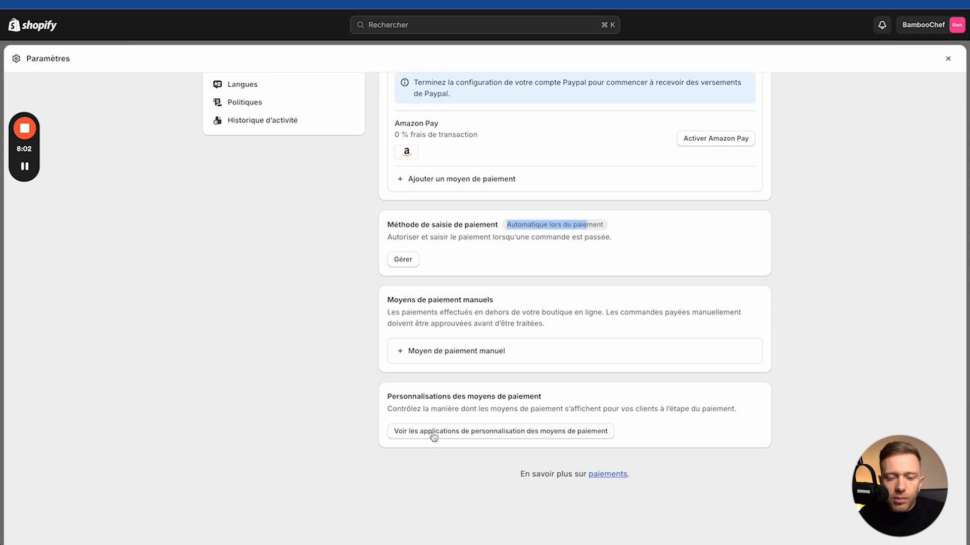
scroll(433, 438, "up", 10)
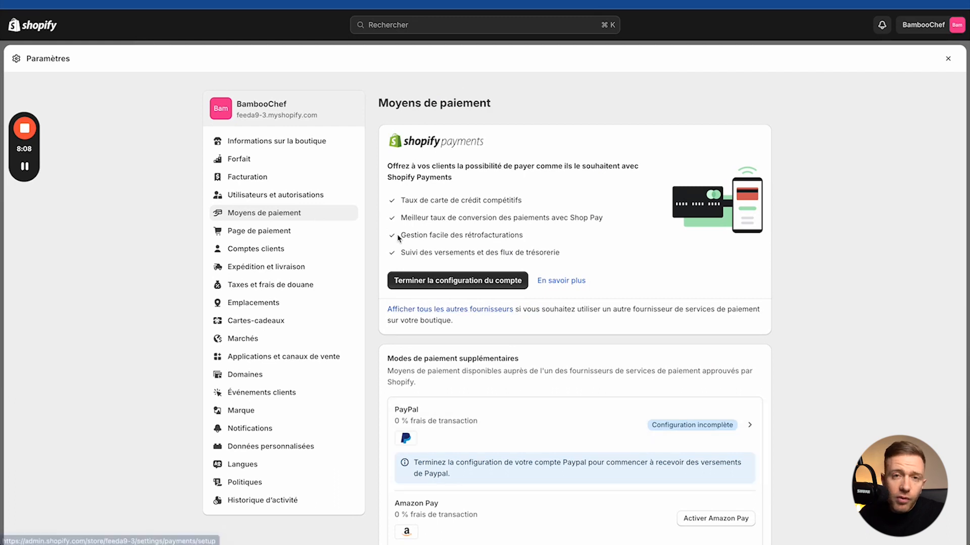
Step: Set checkout contact to e-mail and make the shipping address phone number required
left_click(260, 230)
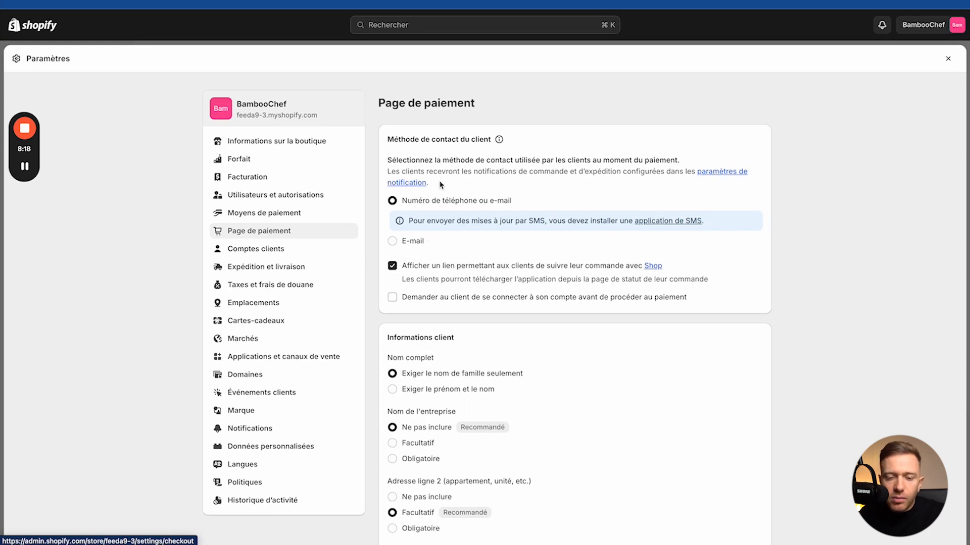
left_click(25, 249)
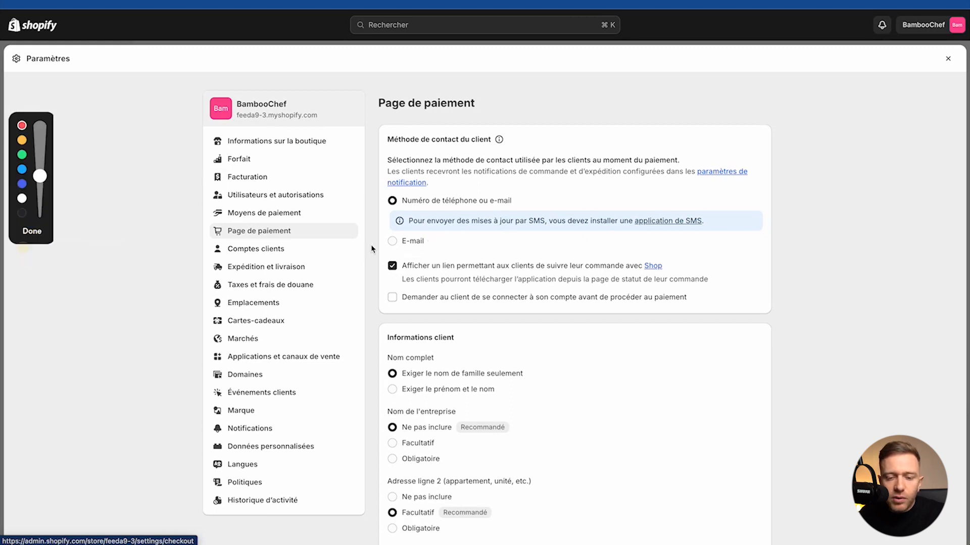
mouse_move(401, 183)
left_mouse_down()
mouse_move(482, 240)
mouse_move(401, 182)
mouse_move(393, 194)
left_mouse_up()
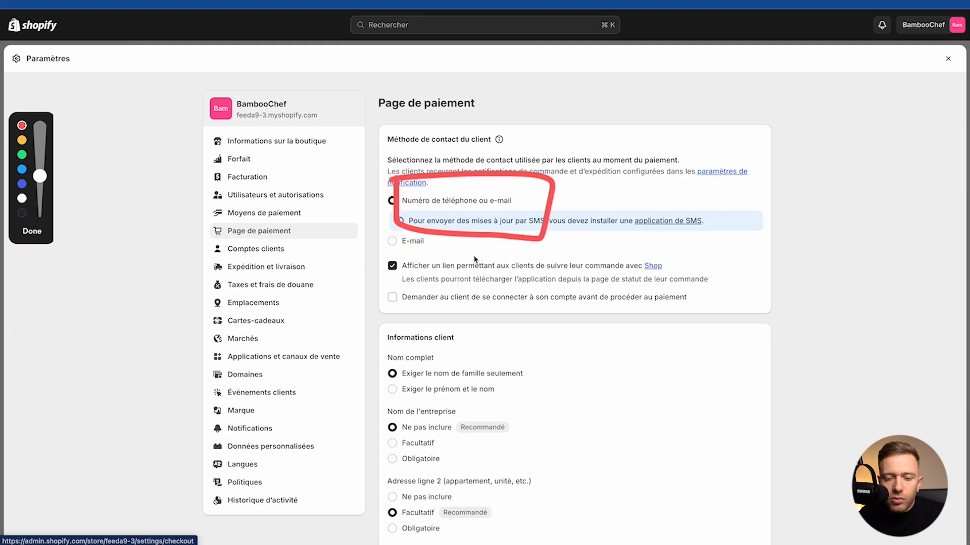
mouse_move(563, 235)
left_mouse_down()
mouse_move(436, 234)
mouse_move(453, 235)
left_mouse_up()
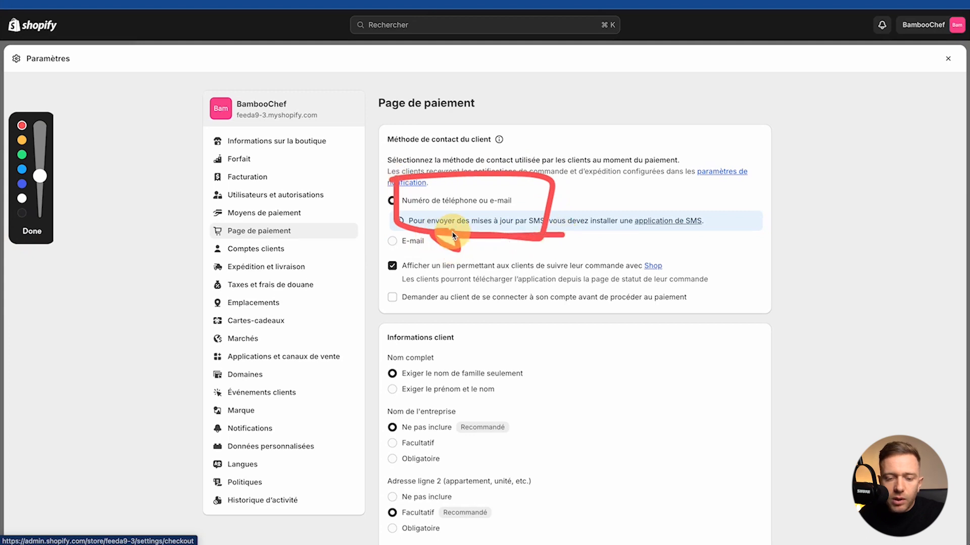
left_click(32, 231)
left_click(392, 241)
scroll(436, 328, "down", 2)
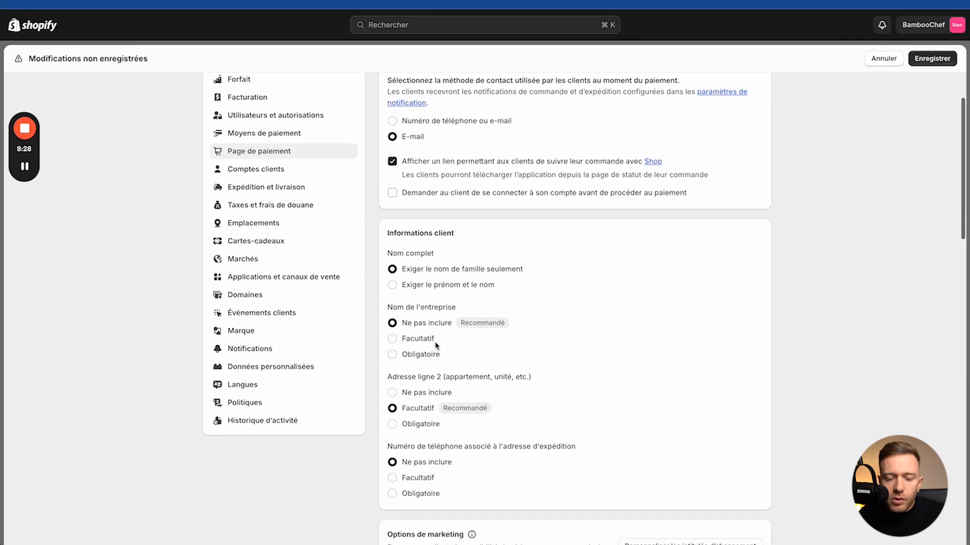
scroll(437, 346, "down", 2)
left_click_drag(393, 387, 475, 388)
left_click(392, 433)
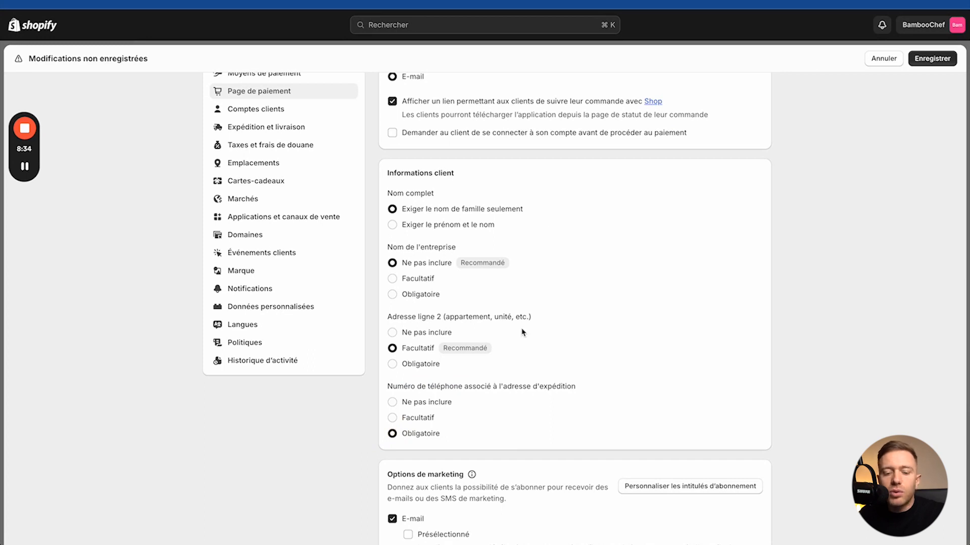
Step: Enable SMS marketing sign-up and preselect the e-mail marketing opt-in
scroll(522, 332, "down", 5)
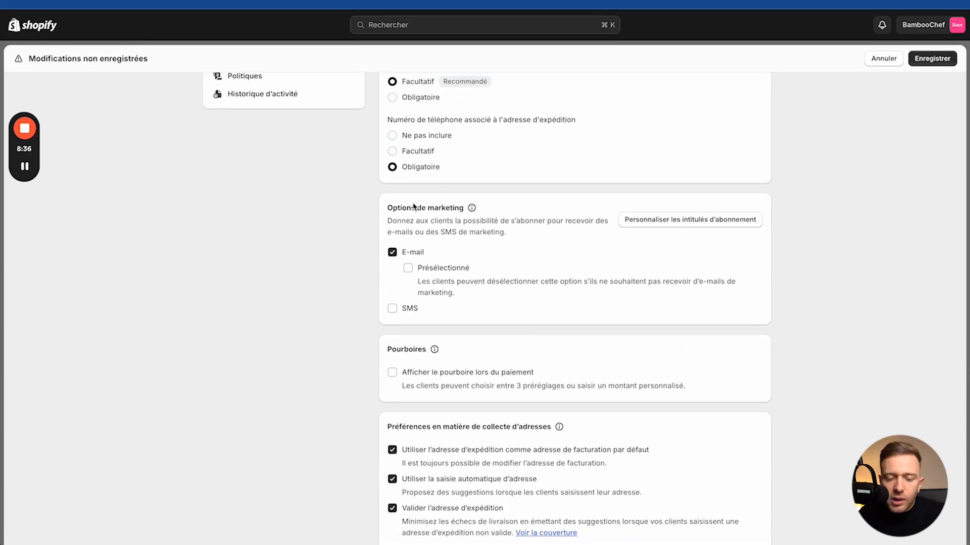
left_click(392, 309)
left_click(407, 268)
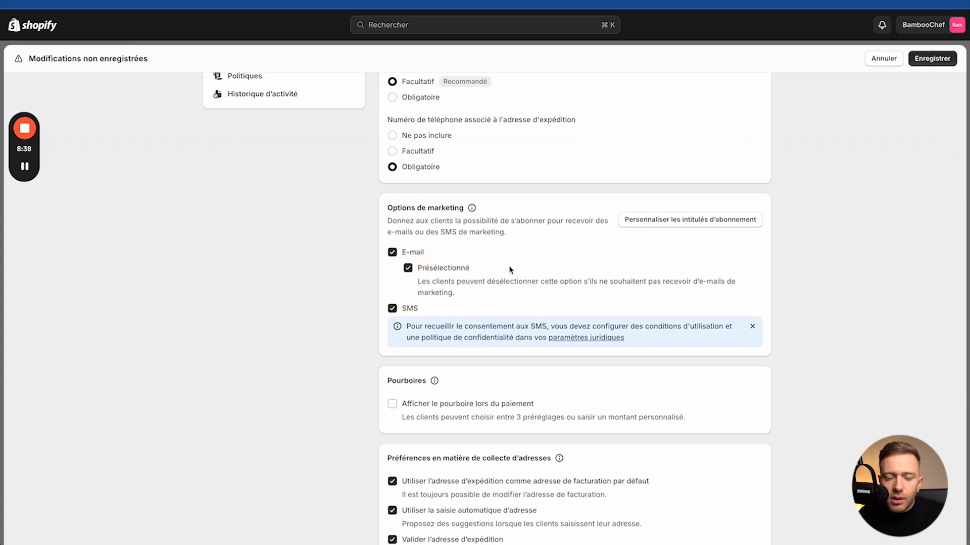
scroll(510, 271, "down", 5)
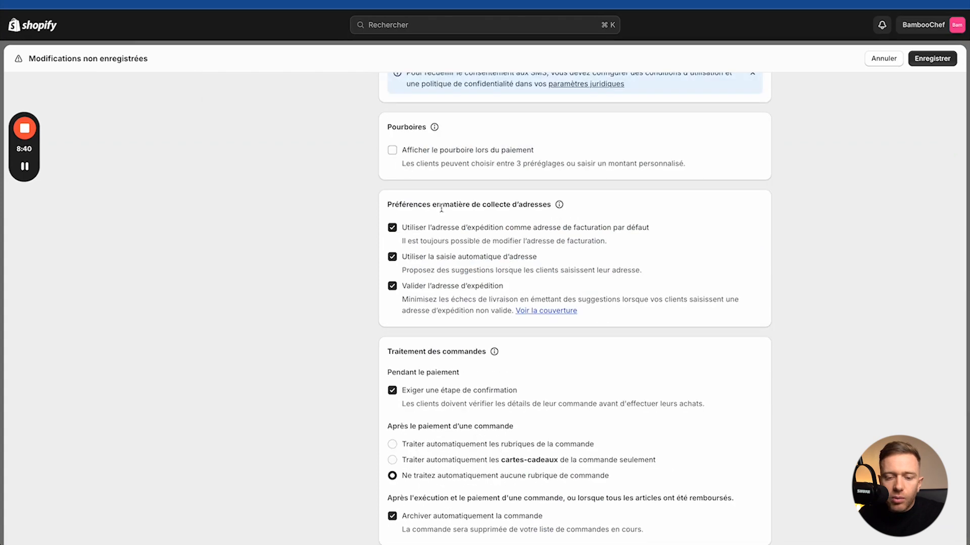
scroll(441, 207, "down", 1)
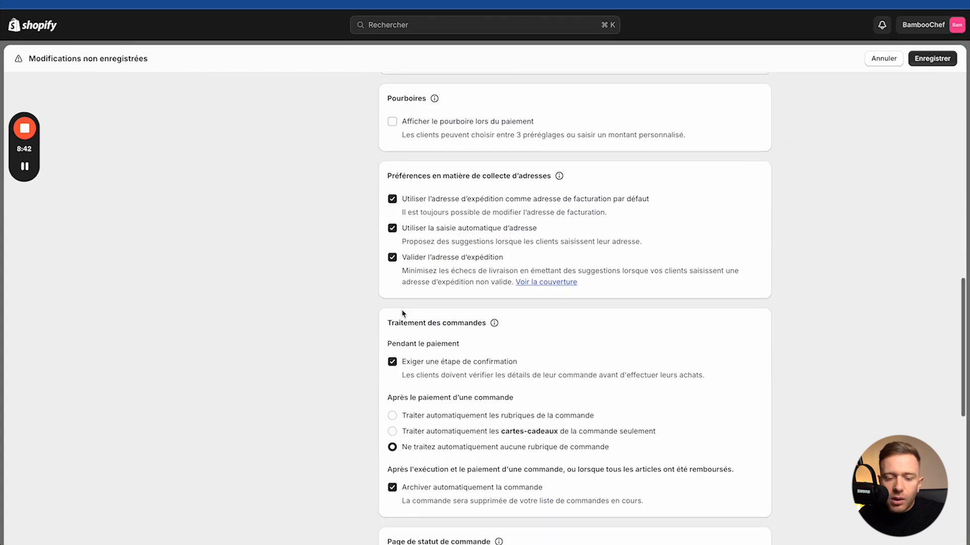
scroll(403, 314, "down", 3)
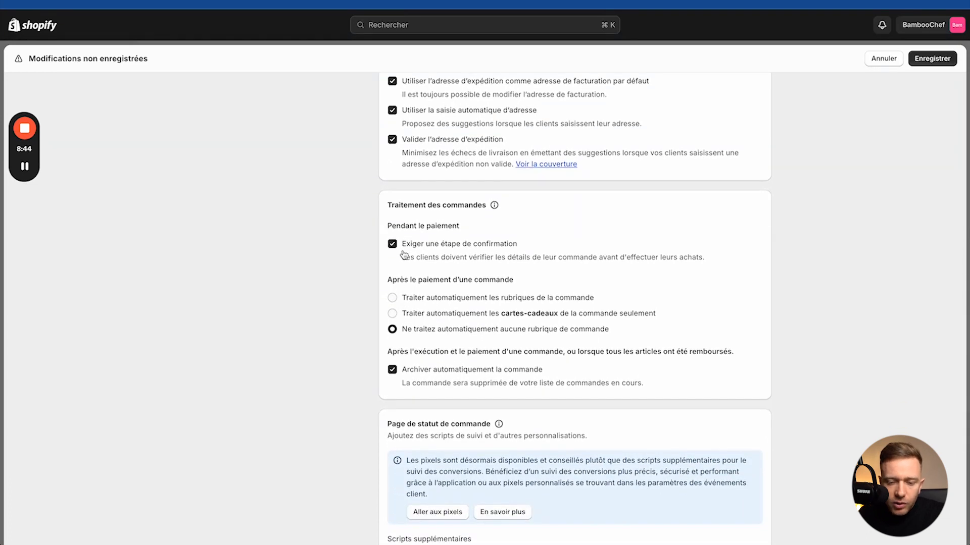
scroll(405, 247, "down", 1)
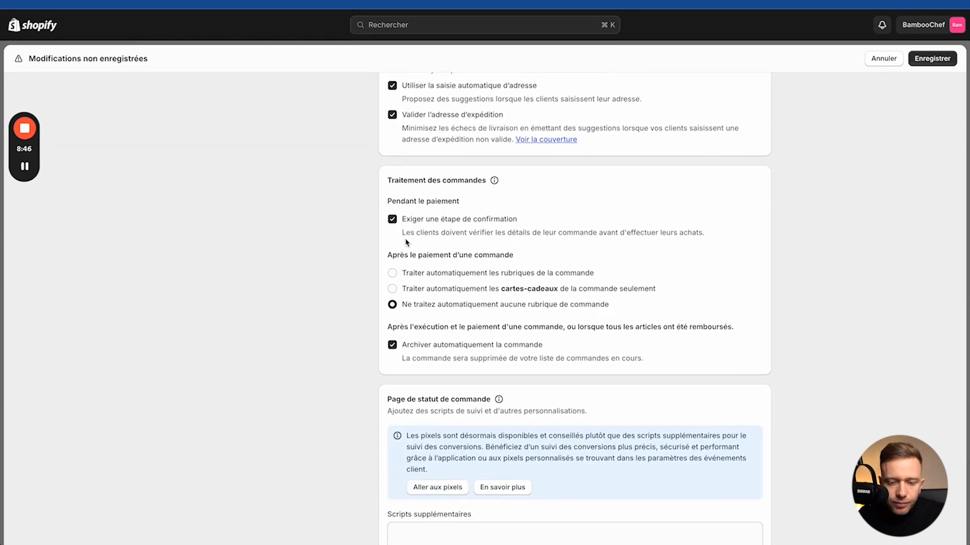
scroll(405, 242, "down", 1)
Step: Turn off the required checkout confirmation step, keep checkout language French, and save
left_click(392, 207)
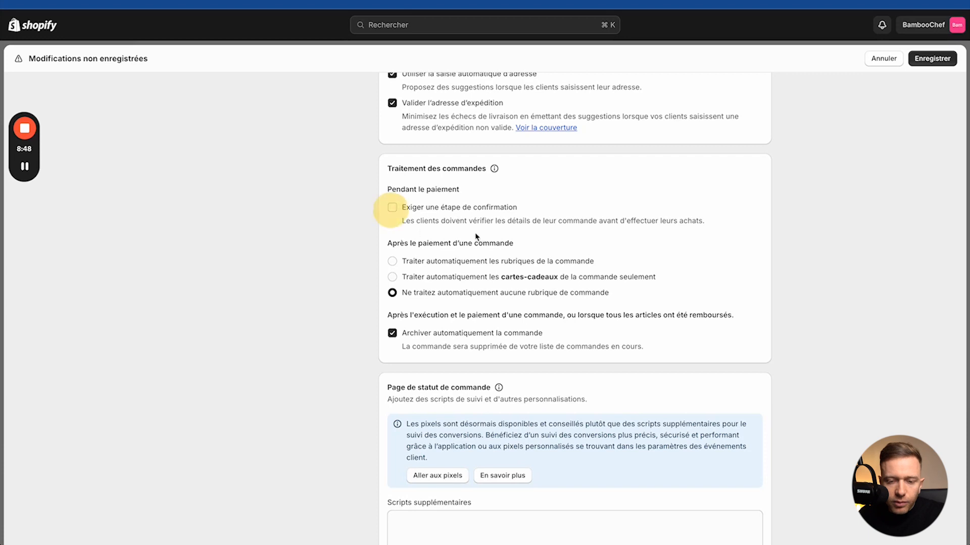
scroll(407, 216, "down", 4)
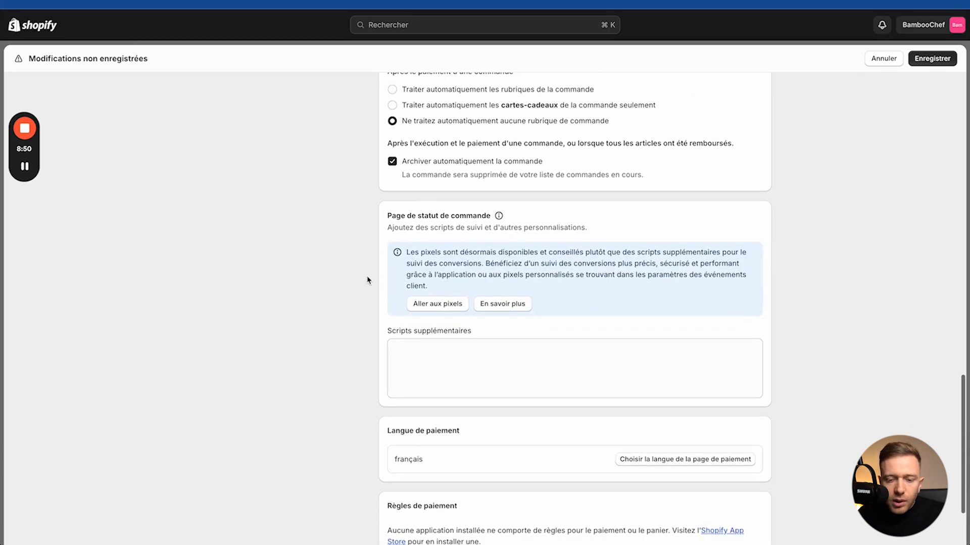
left_click(421, 373)
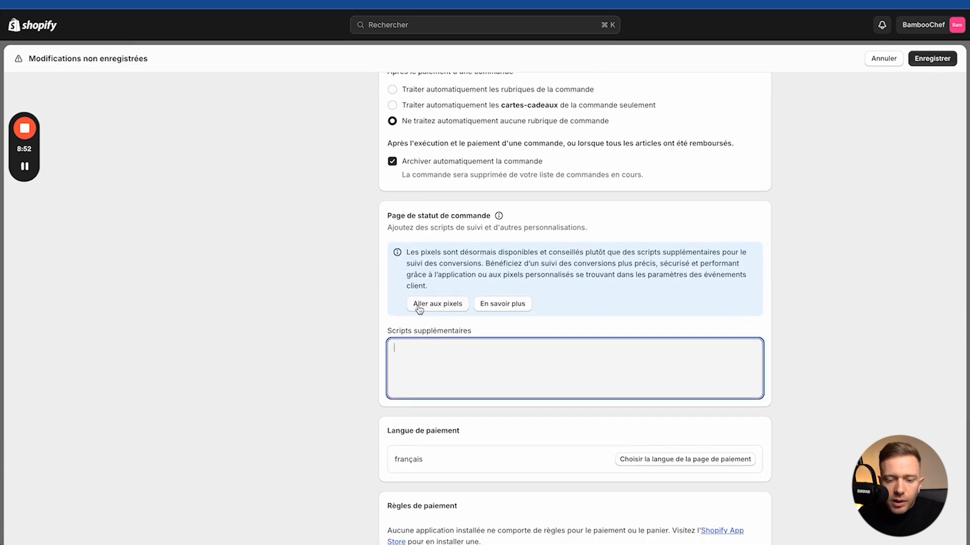
scroll(431, 407, "down", 3)
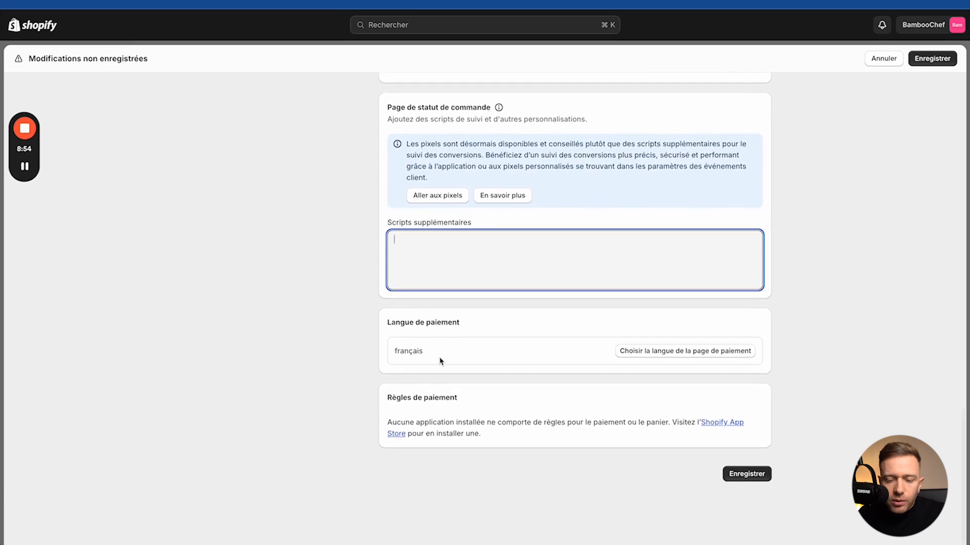
left_click_drag(383, 326, 460, 323)
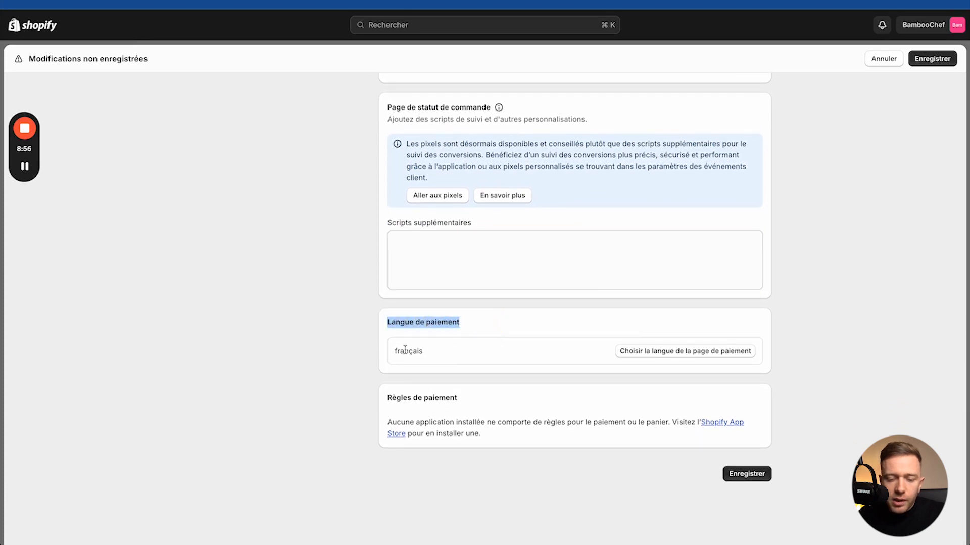
left_click(747, 474)
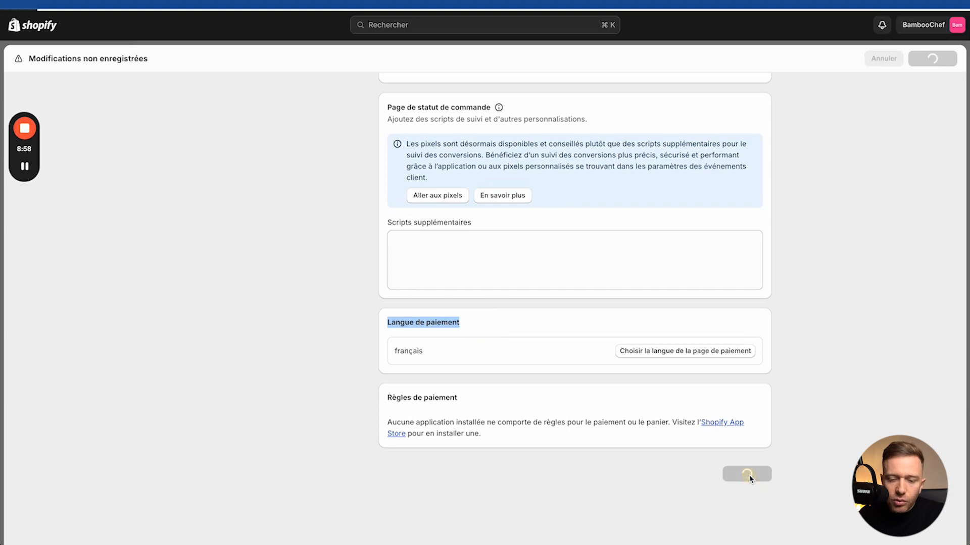
scroll(550, 281, "up", 3)
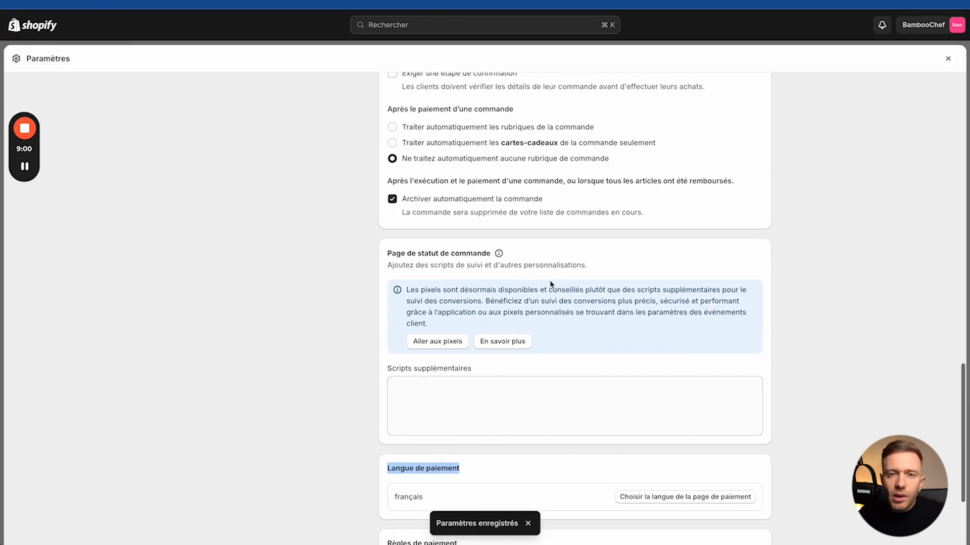
scroll(550, 285, "up", 3)
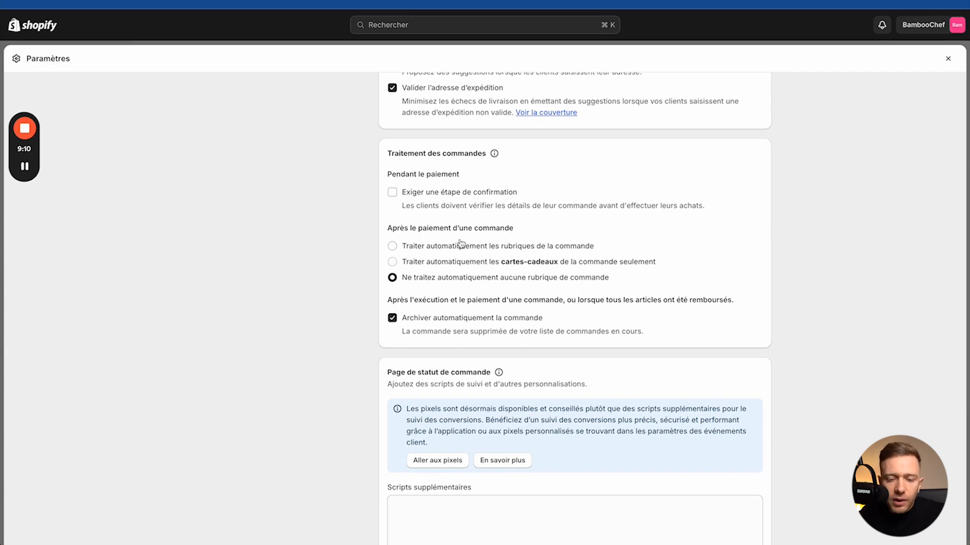
left_click(389, 225)
left_click_drag(410, 225, 511, 226)
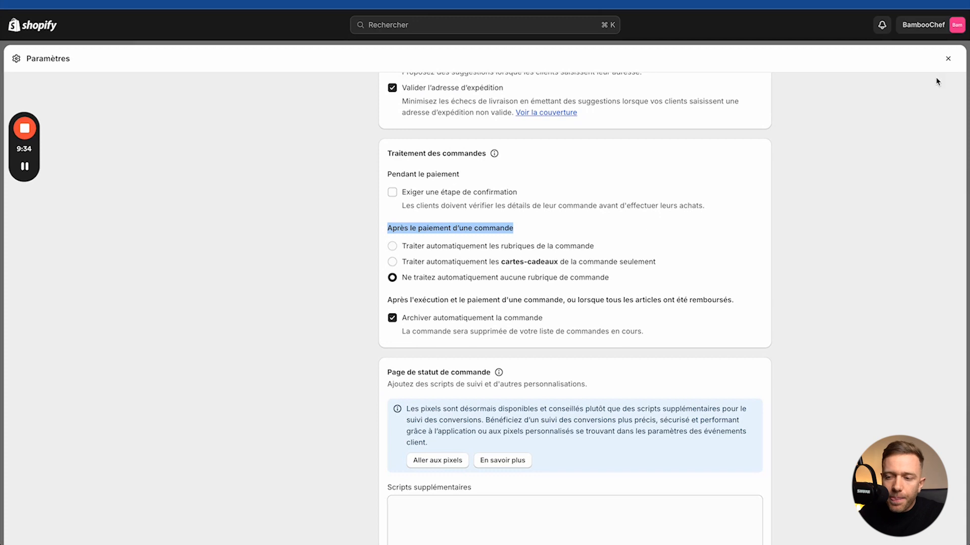
Step: Reopen settings and check Comptes clients and the checkout sign-in option, ending on Comptes clients
left_click(948, 59)
left_click(44, 529)
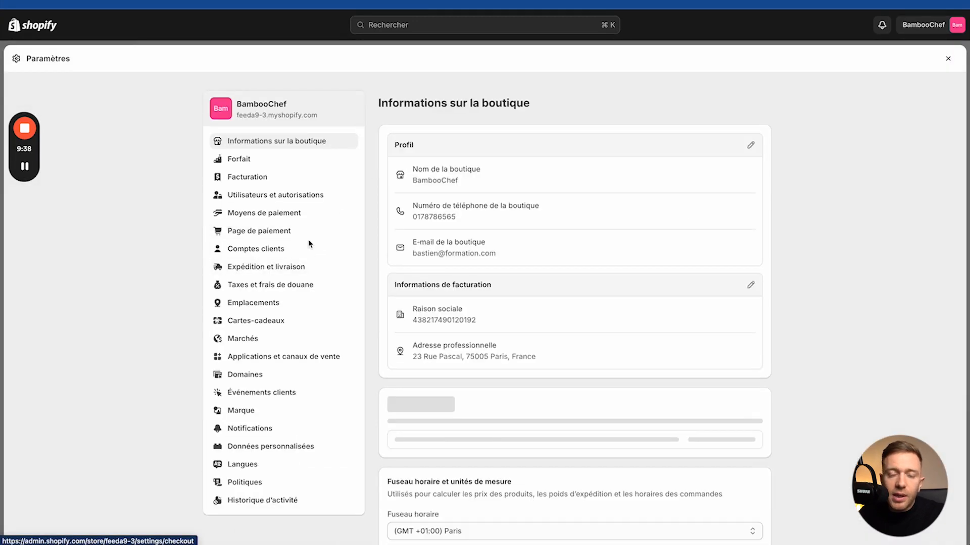
left_click(282, 248)
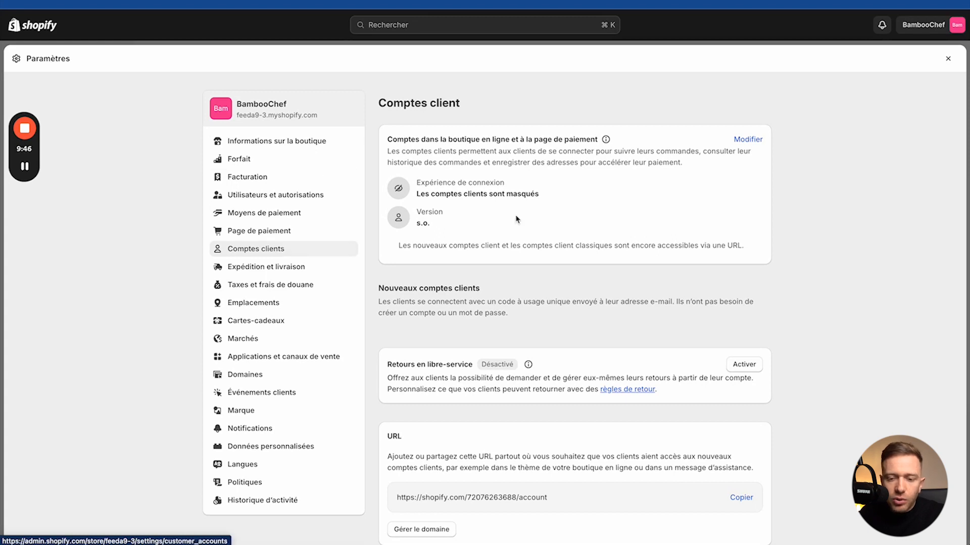
scroll(516, 219, "down", 3)
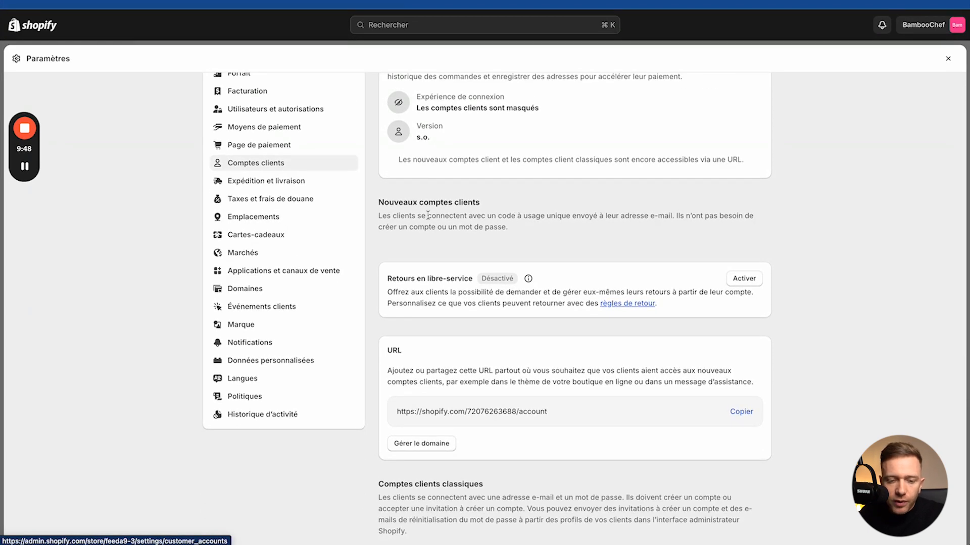
left_click(301, 149)
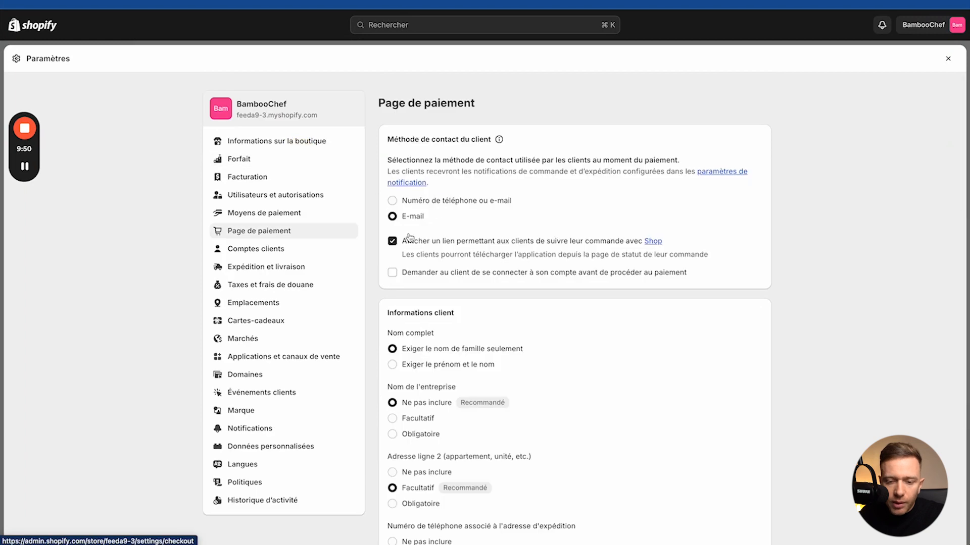
scroll(411, 238, "down", 2)
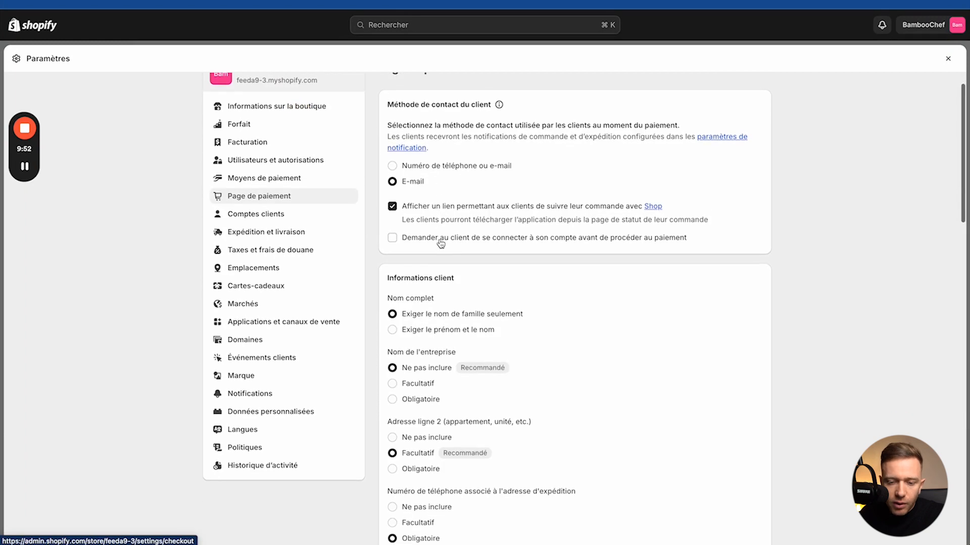
left_click_drag(407, 238, 570, 238)
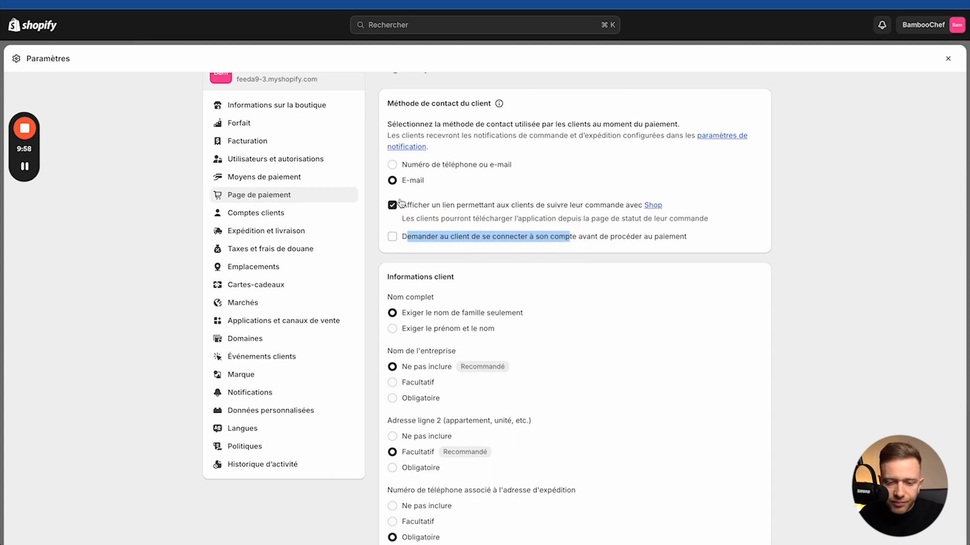
left_click(249, 213)
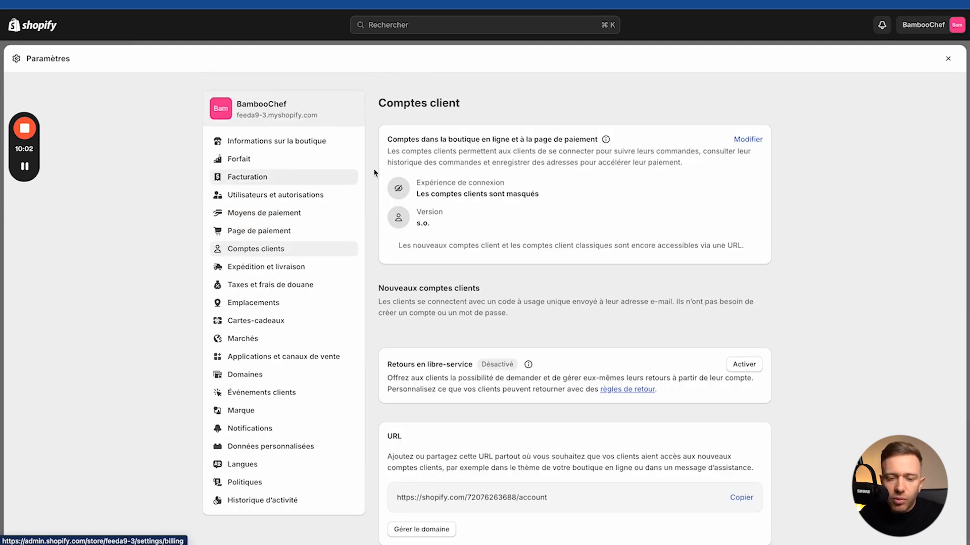
left_click_drag(407, 140, 556, 140)
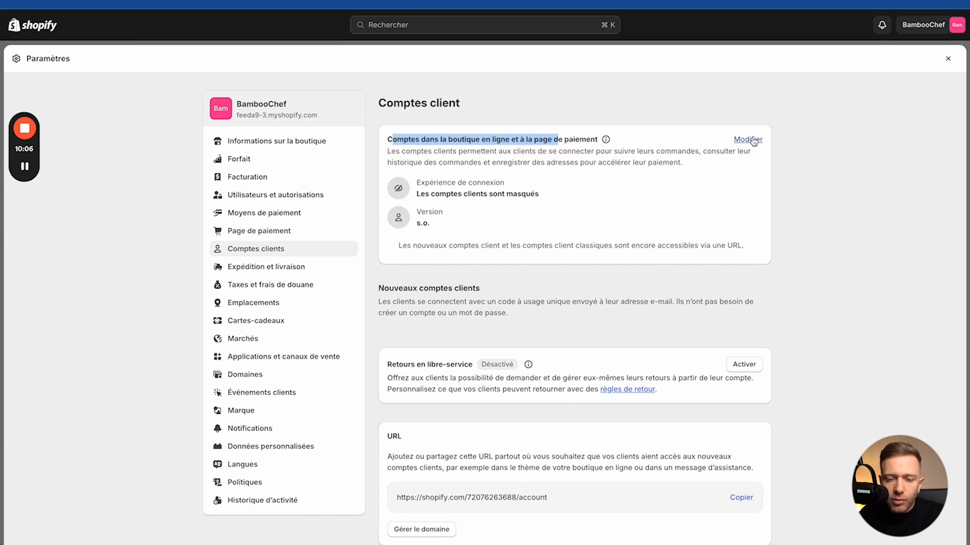
left_click_drag(416, 195, 569, 196)
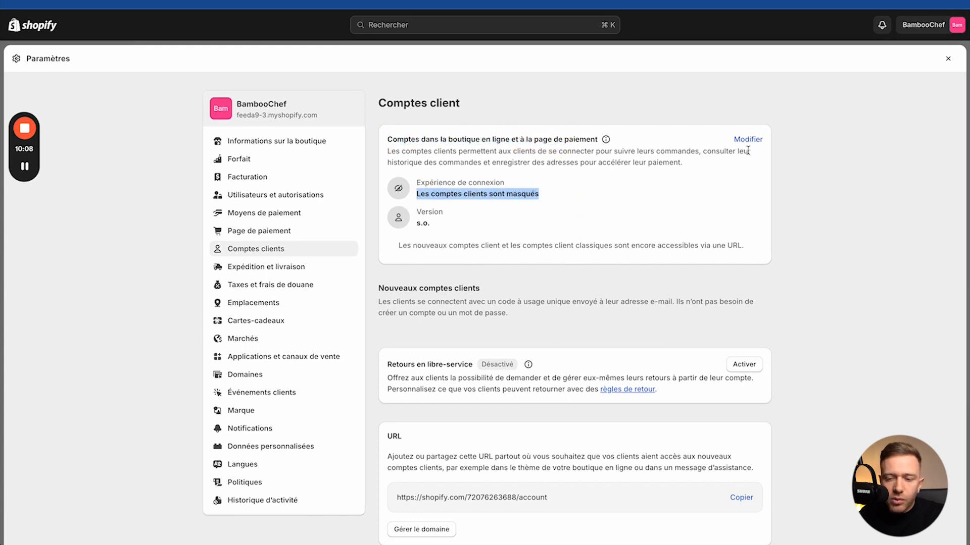
left_click(748, 140)
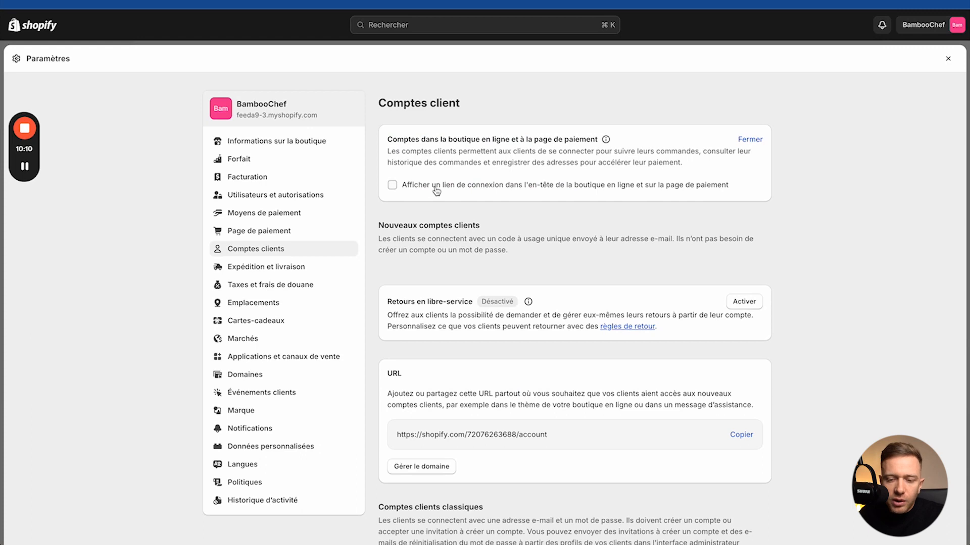
left_click(438, 190)
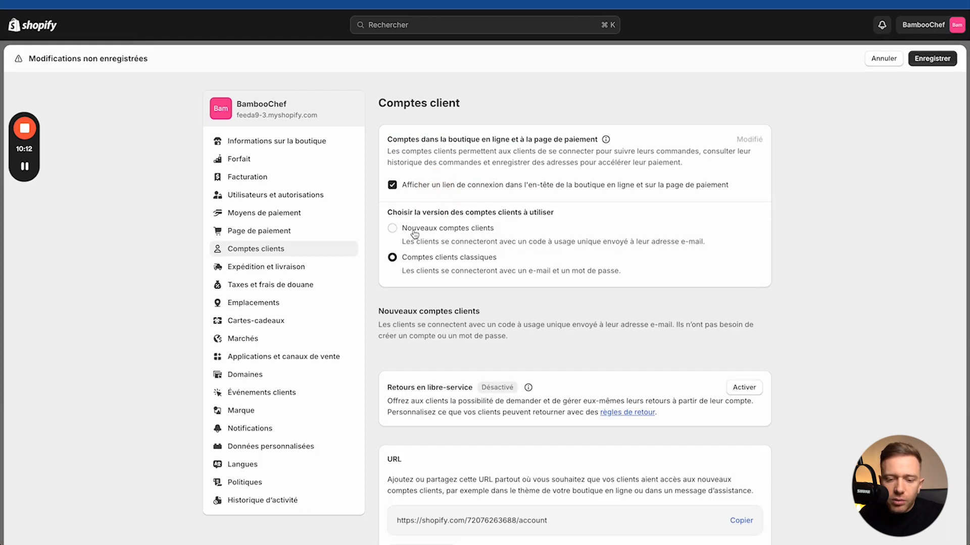
left_click(392, 228)
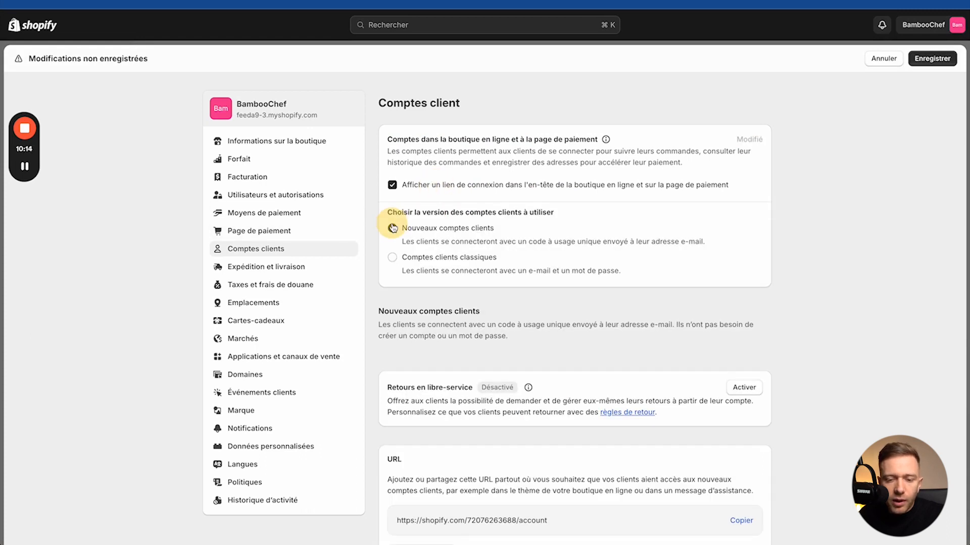
left_click_drag(398, 212, 530, 226)
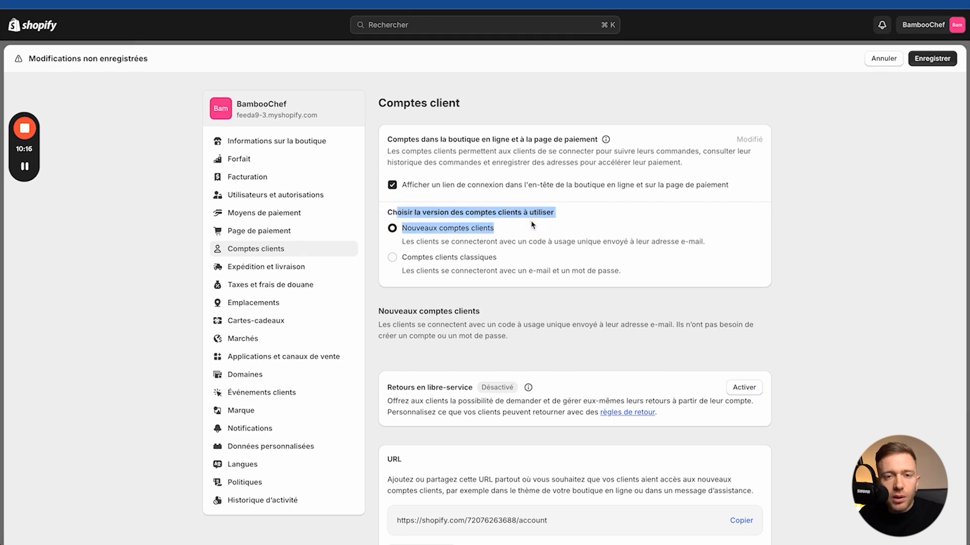
left_click(392, 184)
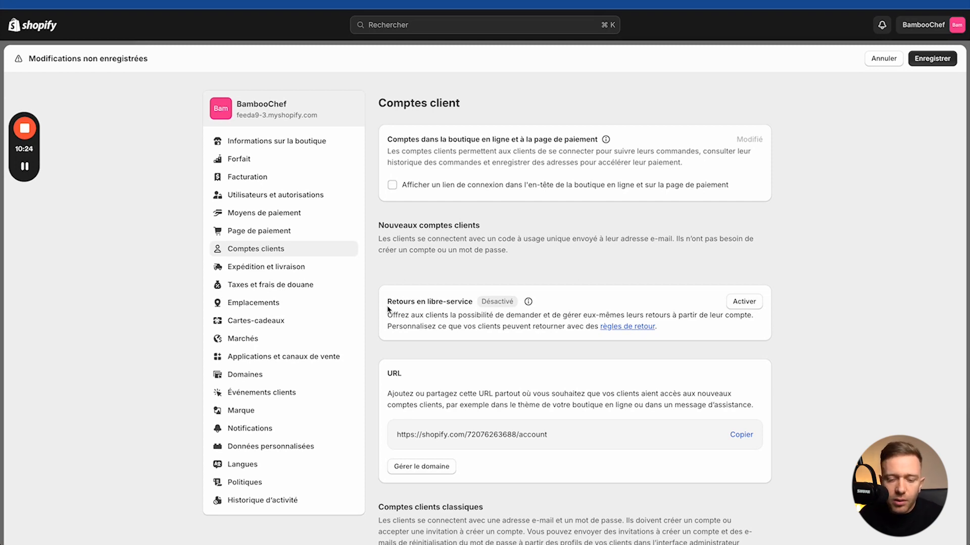
scroll(388, 309, "down", 5)
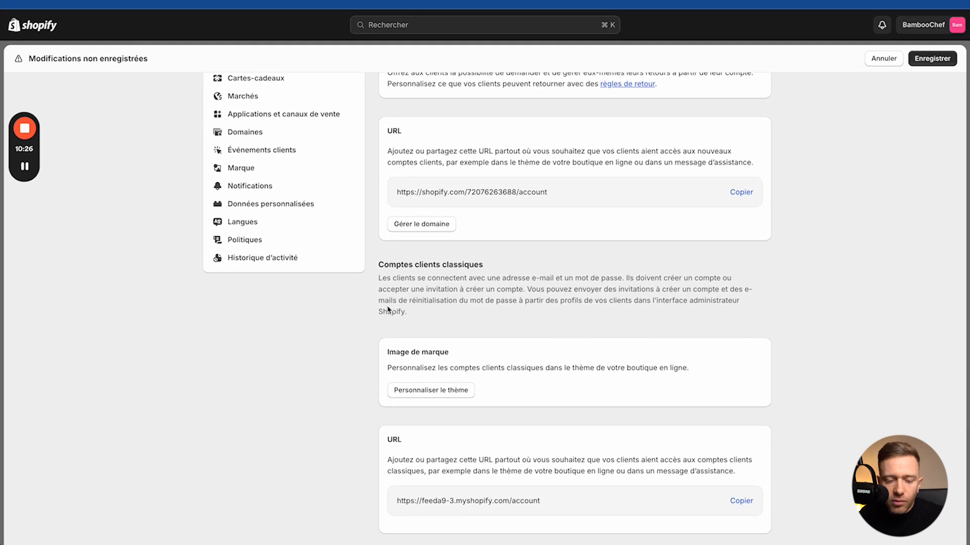
scroll(434, 349, "down", 2)
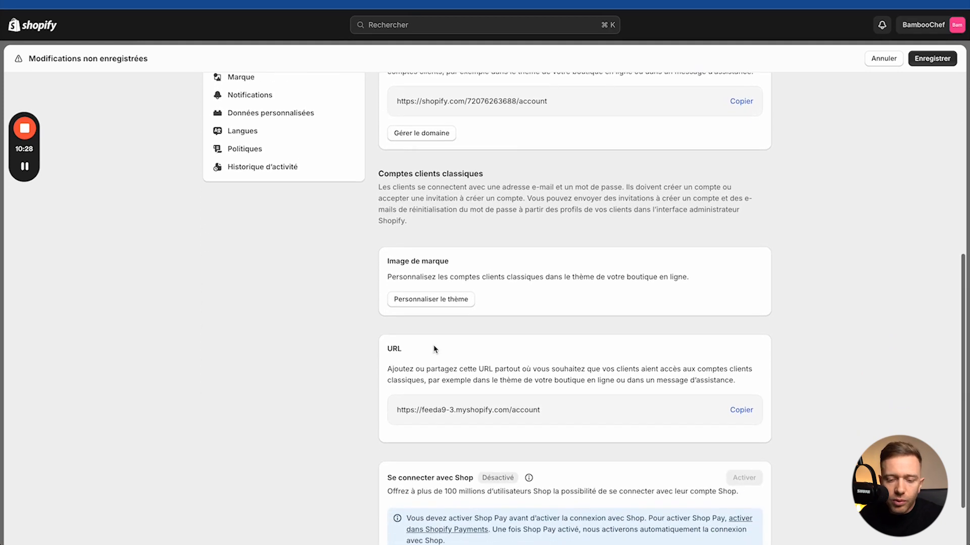
scroll(426, 301, "down", 2)
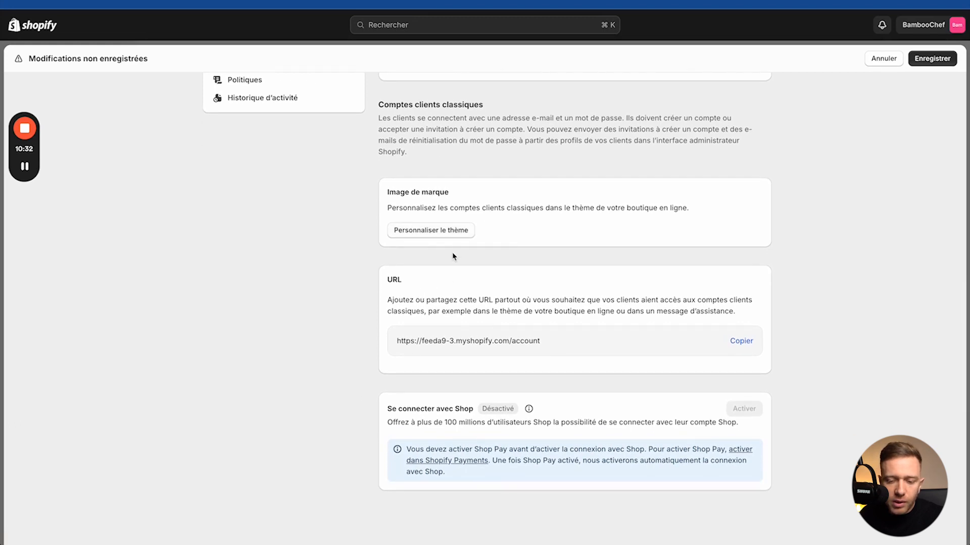
left_click_drag(444, 297, 656, 300)
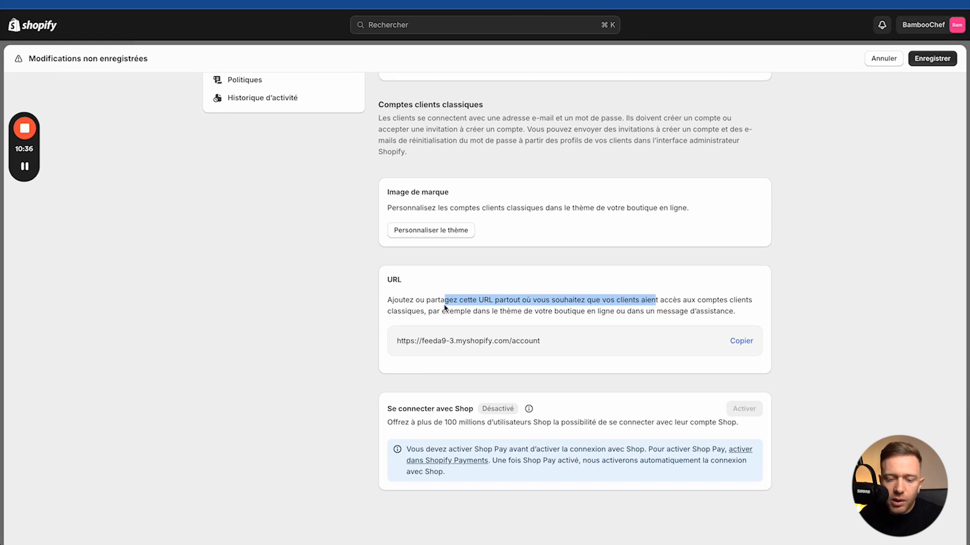
scroll(637, 358, "up", 8)
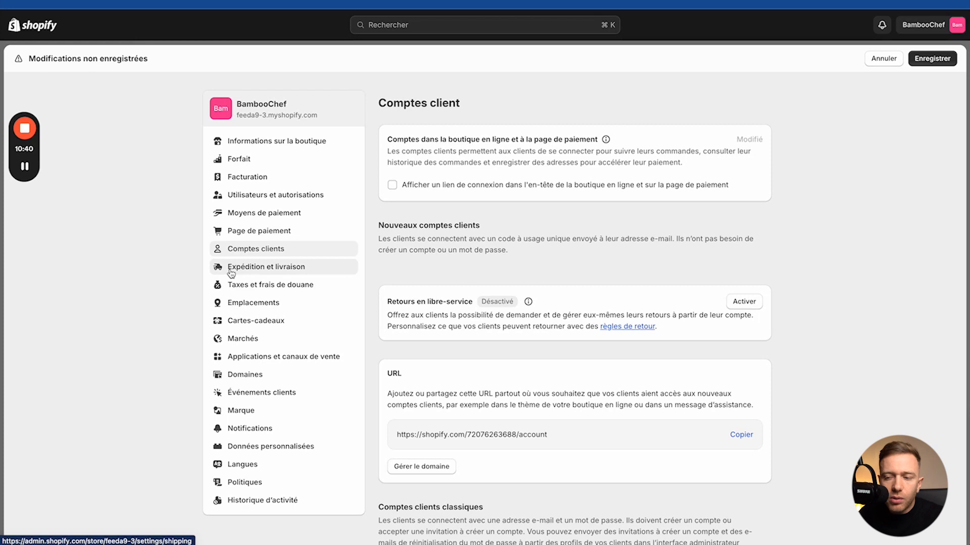
left_click(944, 58)
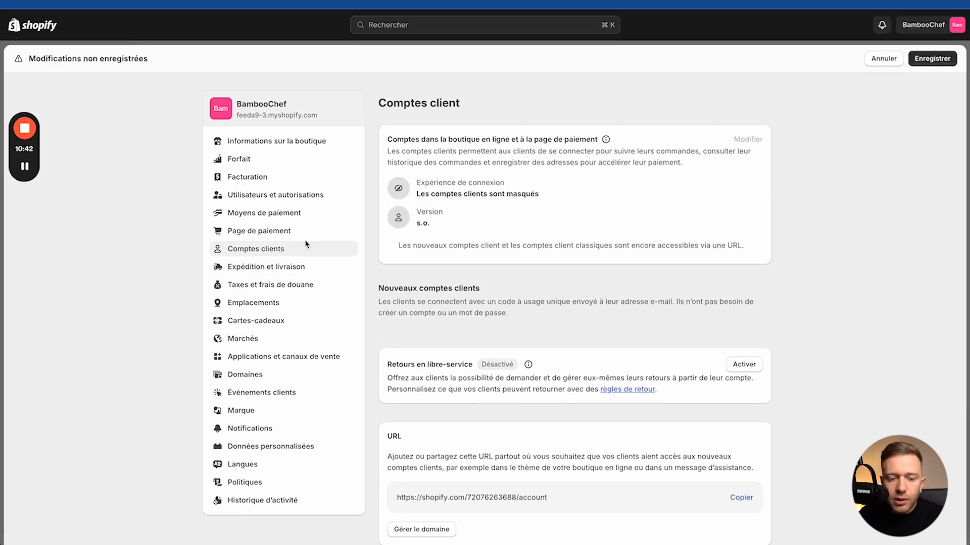
left_click(252, 266)
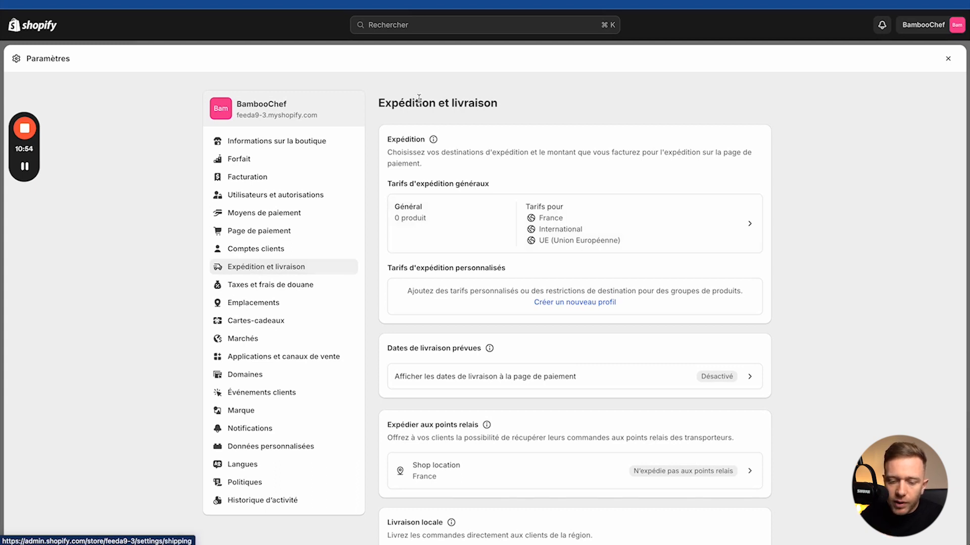
Step: In the Général shipping profile, review the existing Standard rates and add a rate to France
left_click(449, 231)
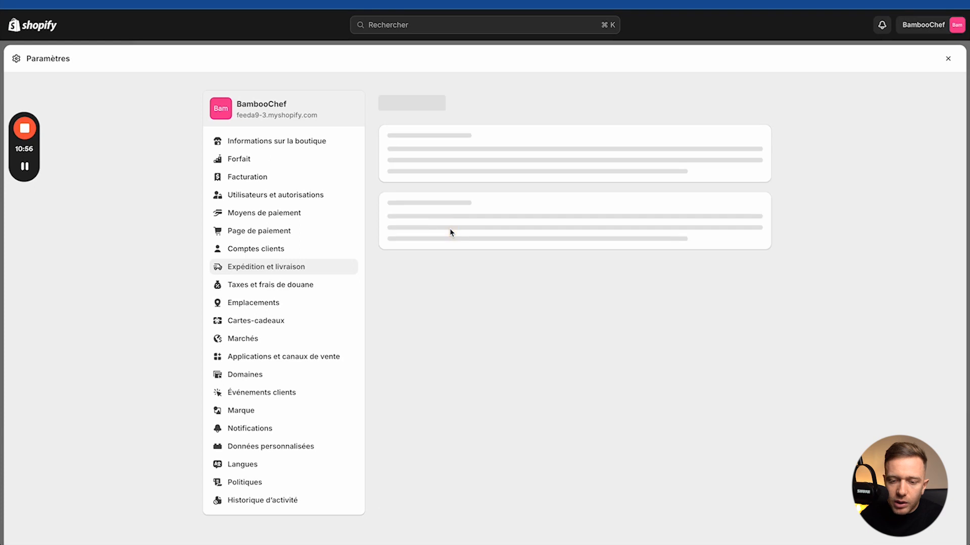
scroll(424, 221, "down", 2)
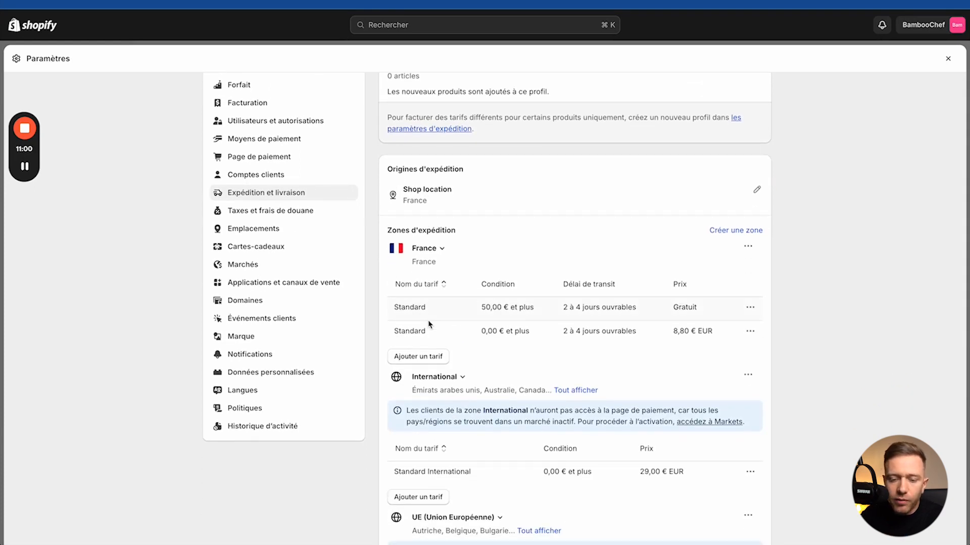
left_click_drag(401, 331, 493, 331)
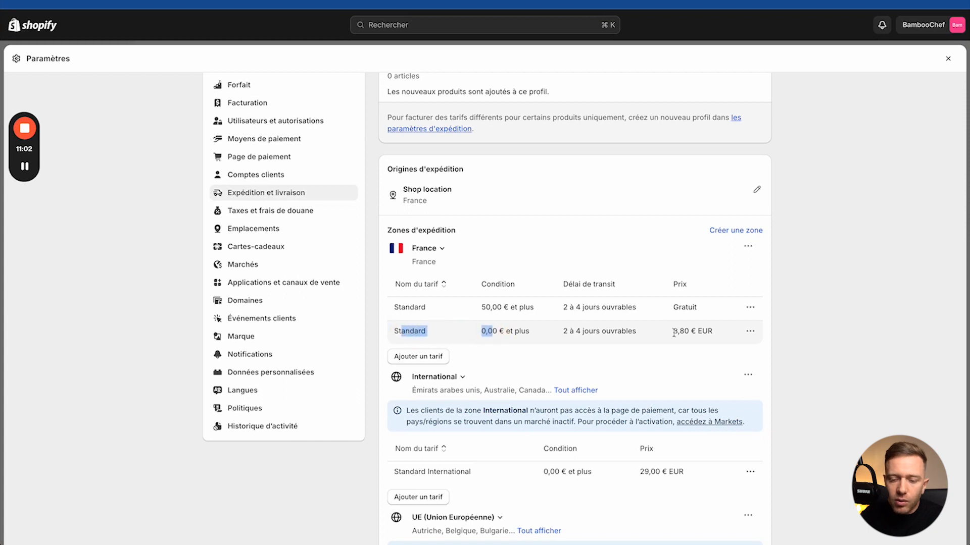
left_click_drag(674, 333, 702, 332)
left_click(479, 306)
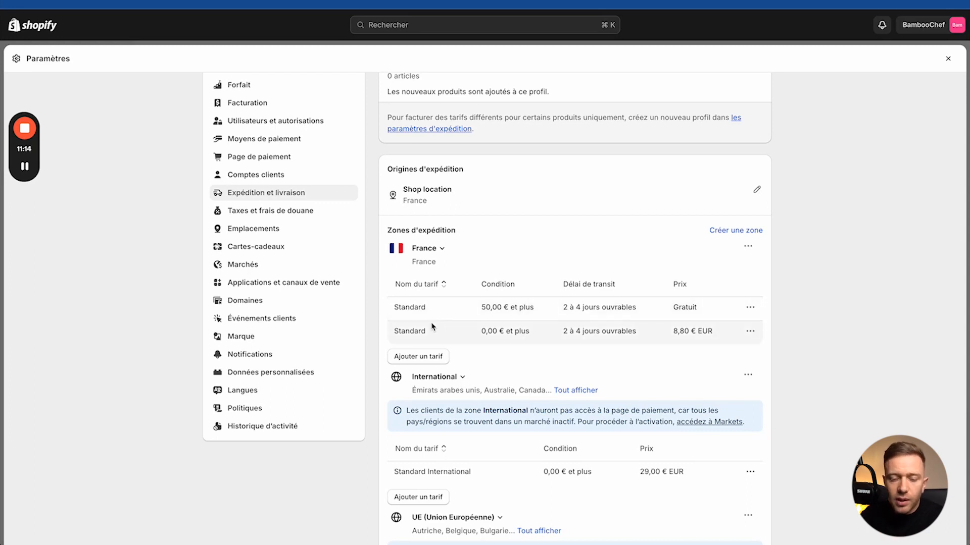
scroll(455, 313, "down", 2)
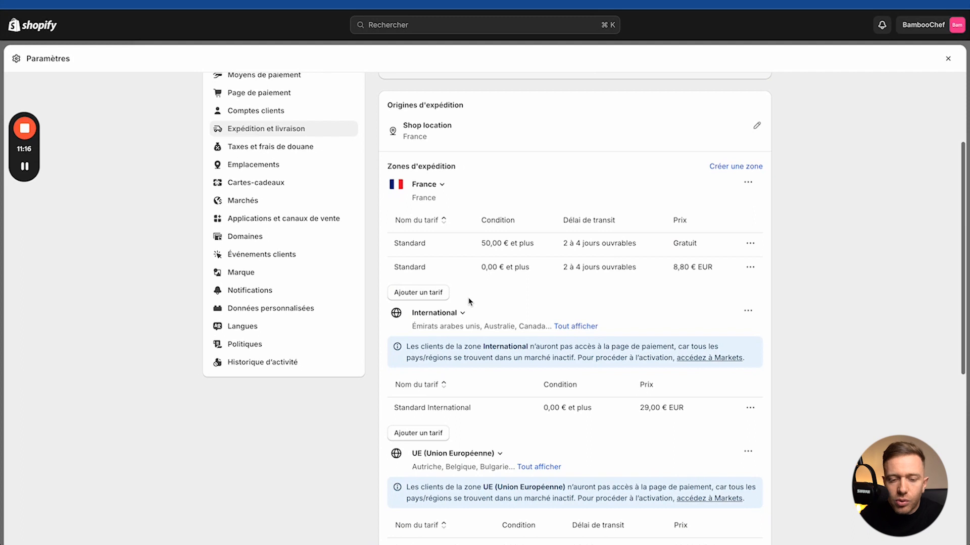
left_click(416, 295)
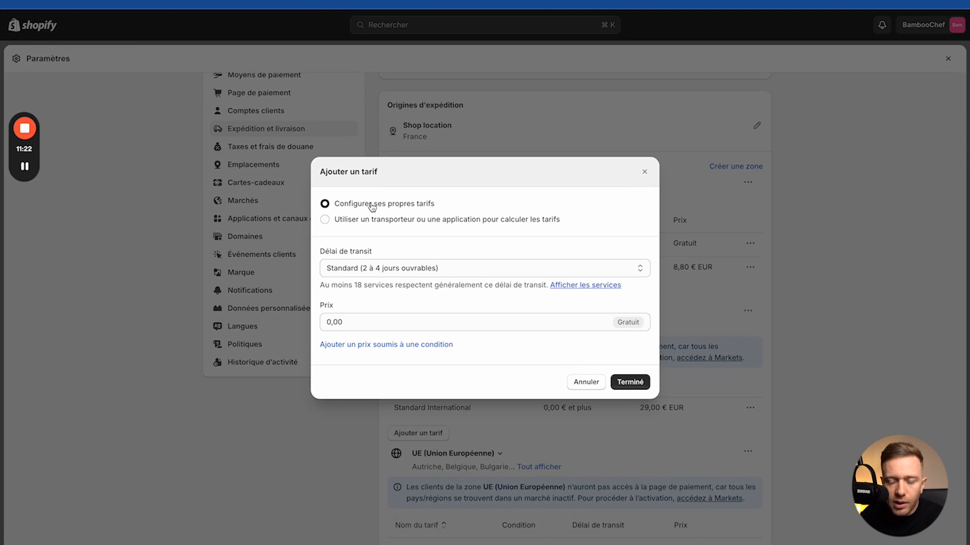
Step: Start a custom flat rate for France with no transit time, named Livraison Express
left_click(644, 171)
left_click(424, 295)
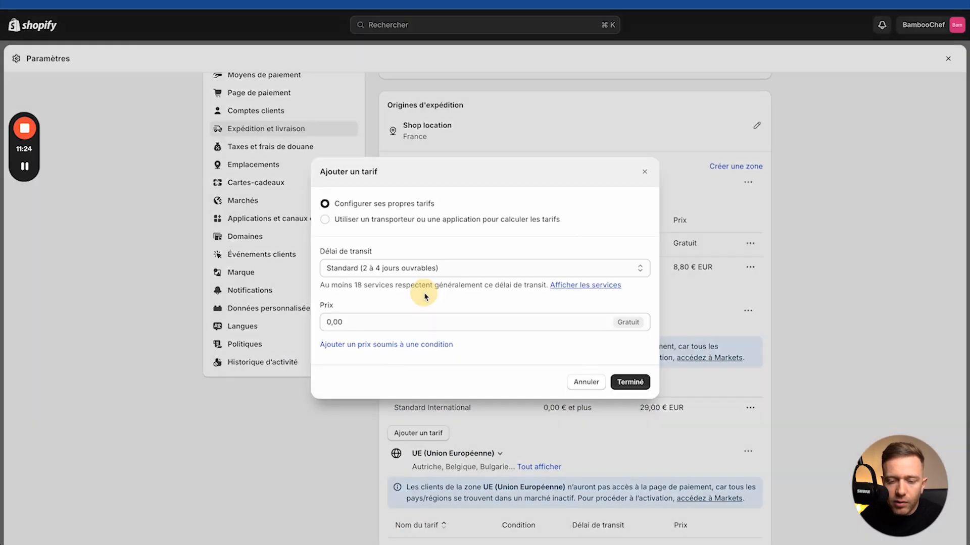
left_click(344, 270)
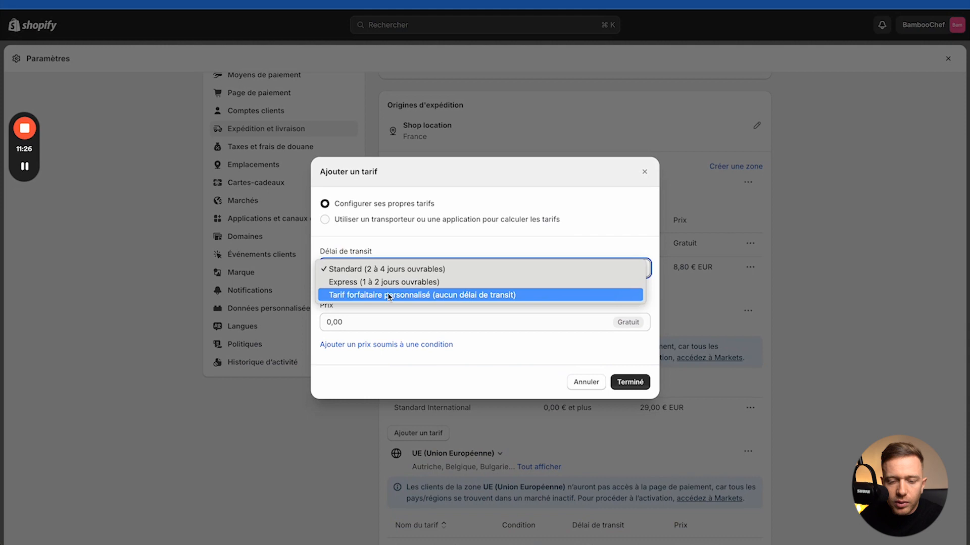
left_click(368, 298)
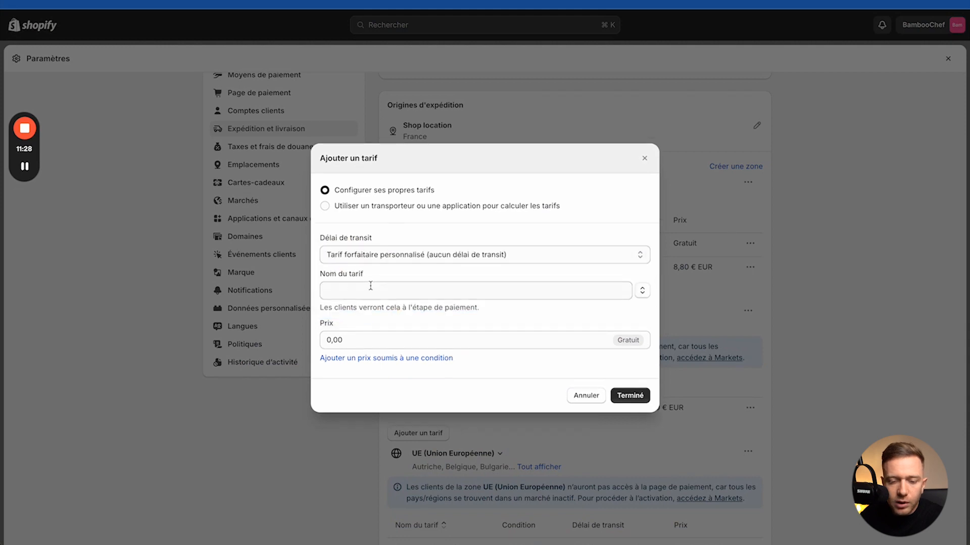
left_click(362, 291)
type("Livraison ")
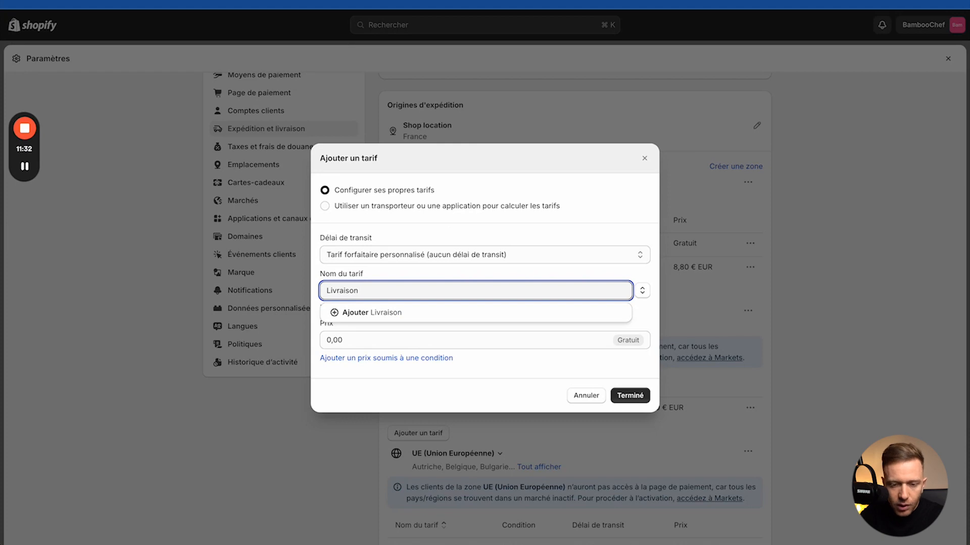
type("Exp")
key("BackSpace")
type("xpress")
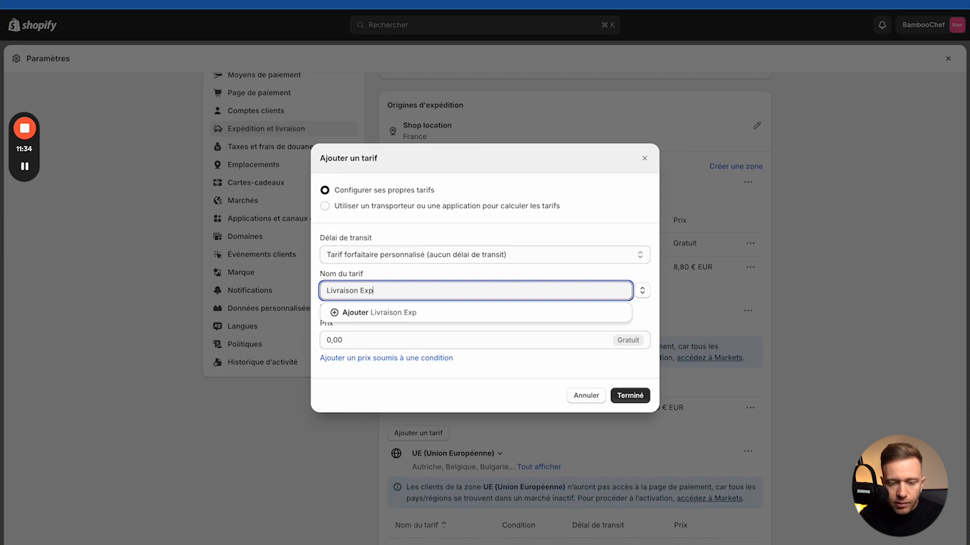
Step: Set the Livraison Express price to 14,90 € and confirm the rate
left_click(324, 336)
type("14,00")
key("BackSpace")
key("BackSpace")
key("Delete")
type("9")
left_click(626, 395)
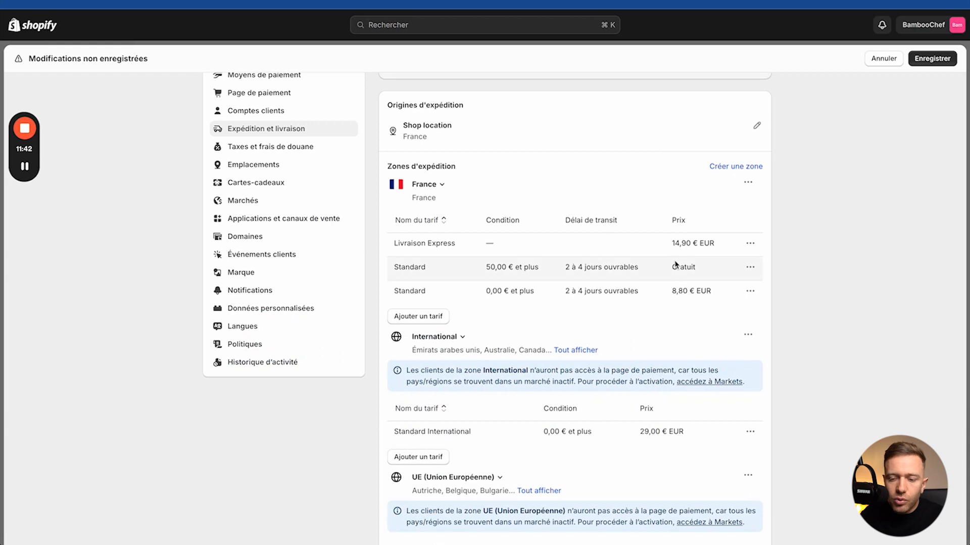
Step: Delete France's three existing rates: Livraison Express, the free Standard over 50 €, and Standard
left_click(750, 243)
left_click(719, 287)
left_click(750, 242)
left_click(720, 288)
left_click(750, 243)
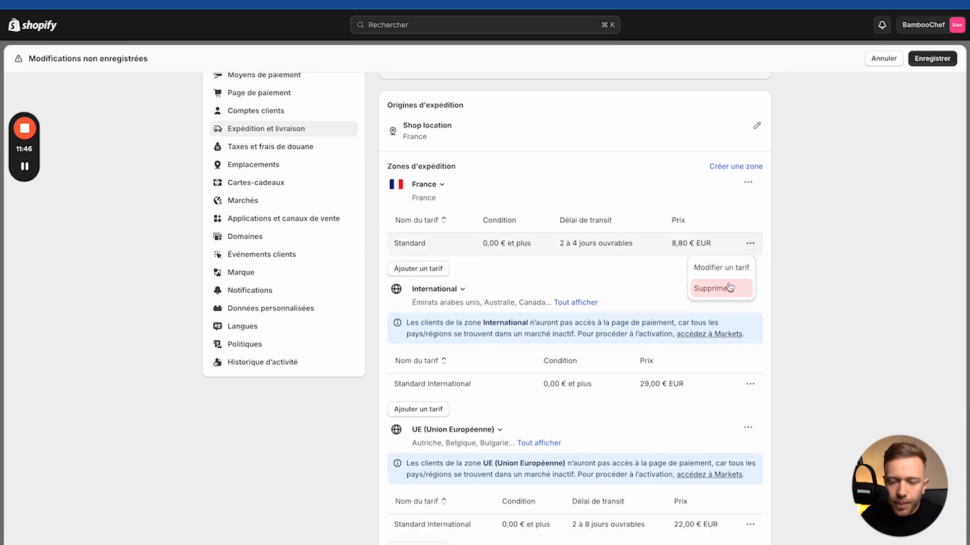
left_click(730, 287)
Step: Add a Standard rate for France at 0,00 € with 2 à 4 jours ouvrables transit
left_click(419, 241)
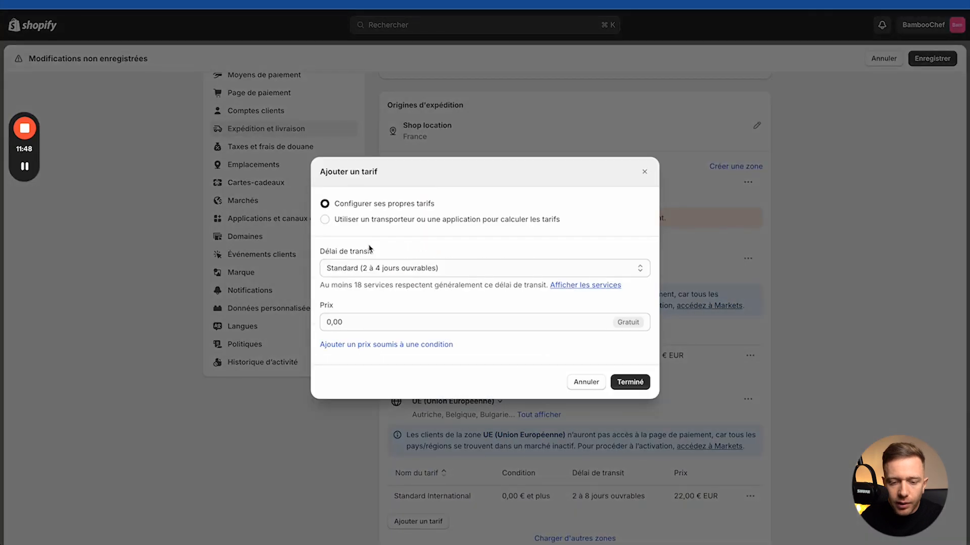
left_click(363, 262)
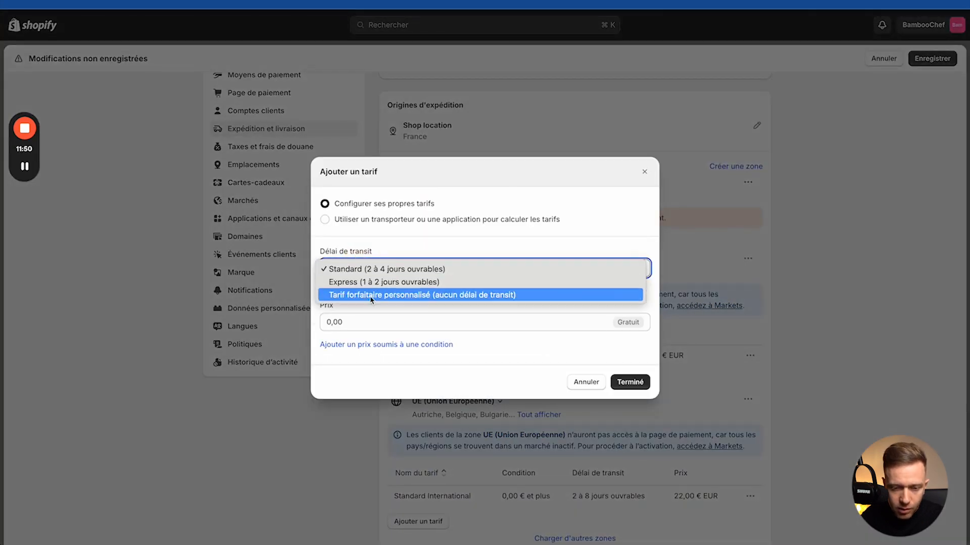
left_click(364, 270)
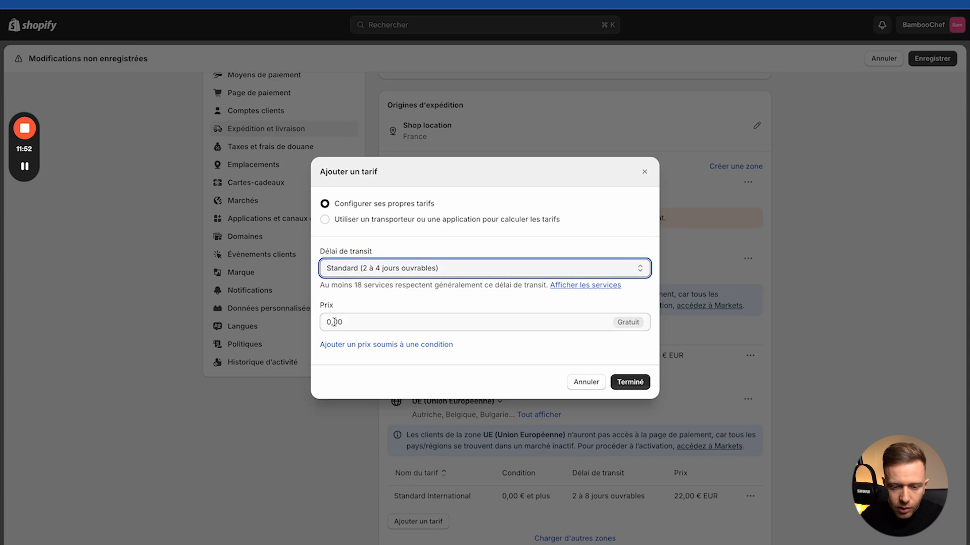
left_click(338, 224)
left_click(330, 241)
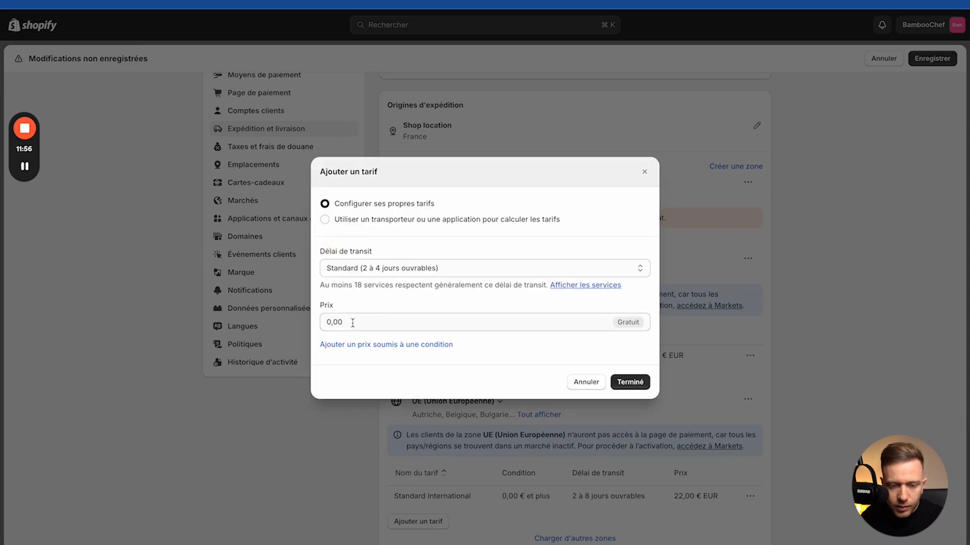
left_click(335, 345)
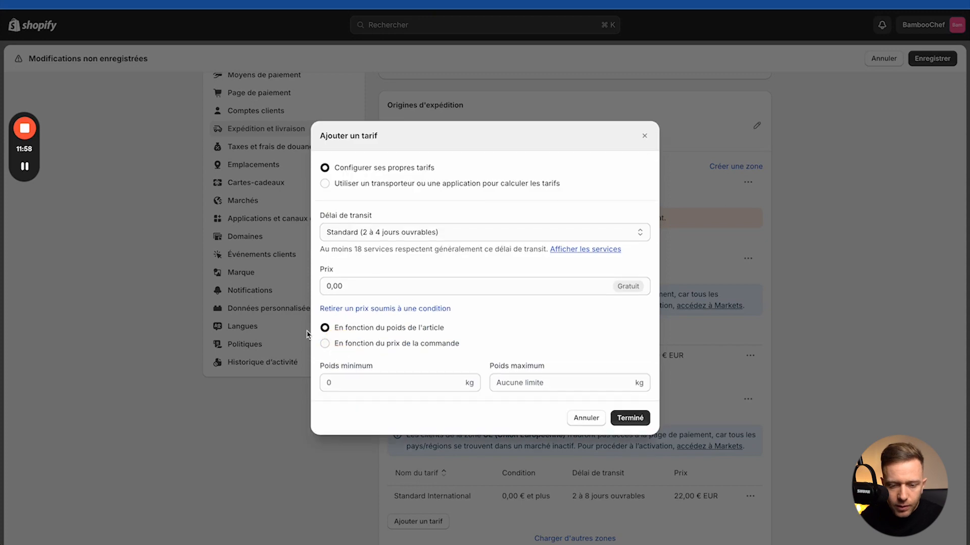
left_click(339, 286)
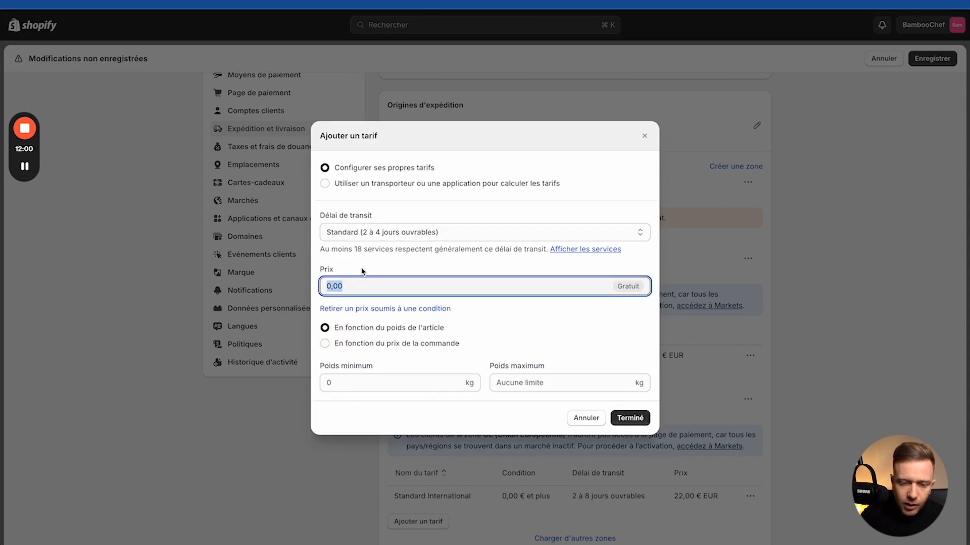
left_click(630, 417)
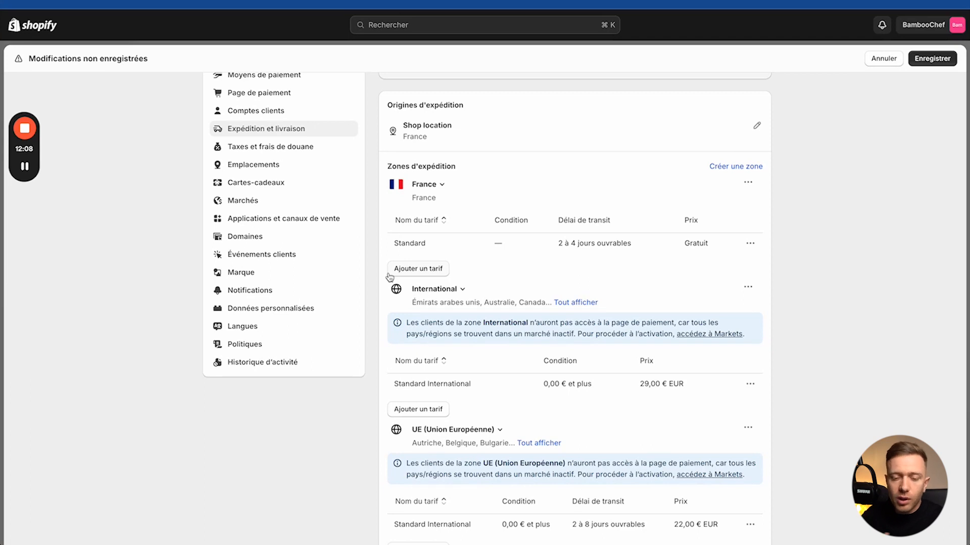
Step: Add a conditional France rate for orders of 90,00 € and up
left_click(413, 272)
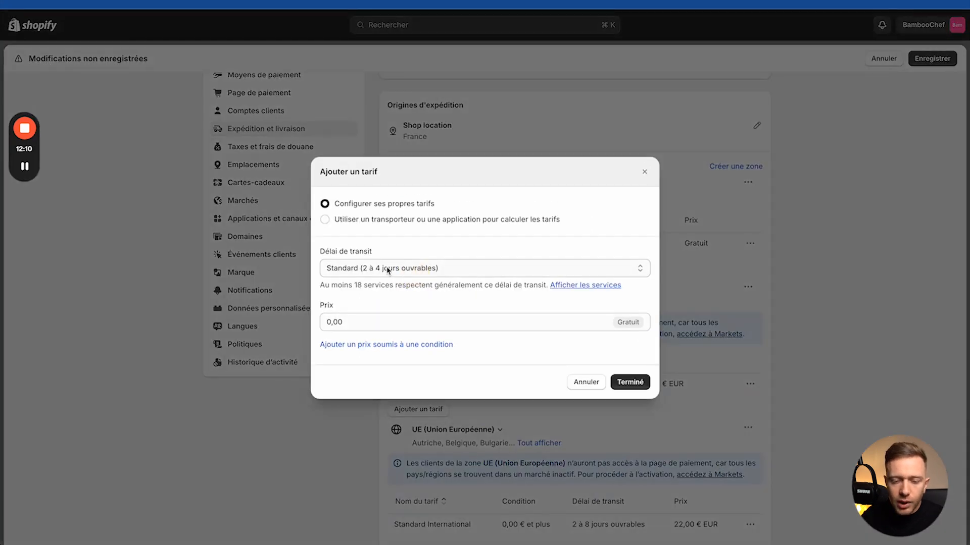
left_click(348, 344)
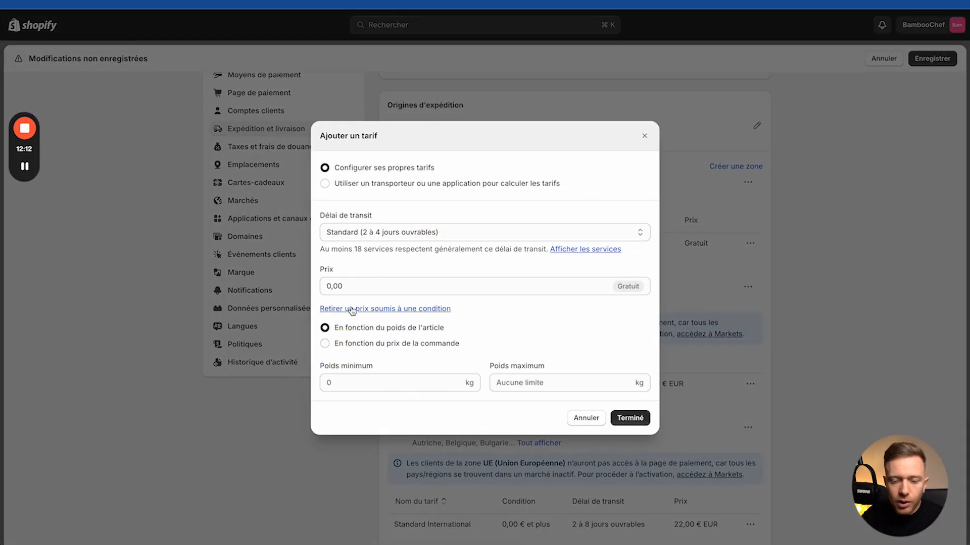
left_click(344, 382)
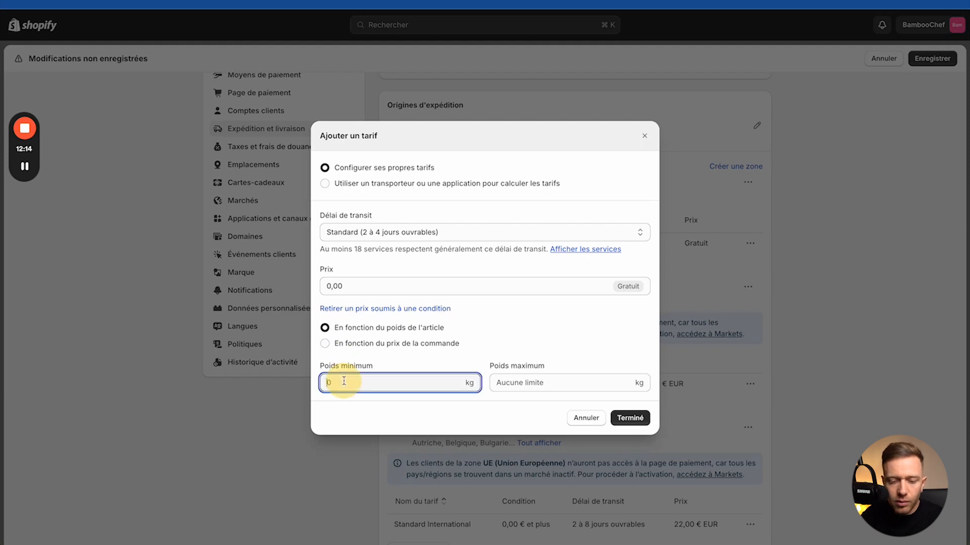
left_click(341, 345)
left_click(341, 381)
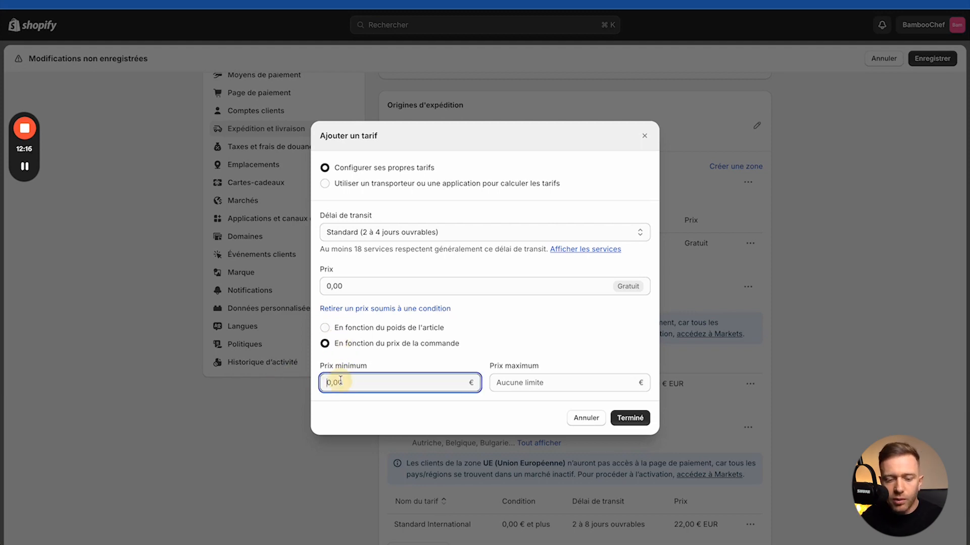
type("90")
left_click(629, 417)
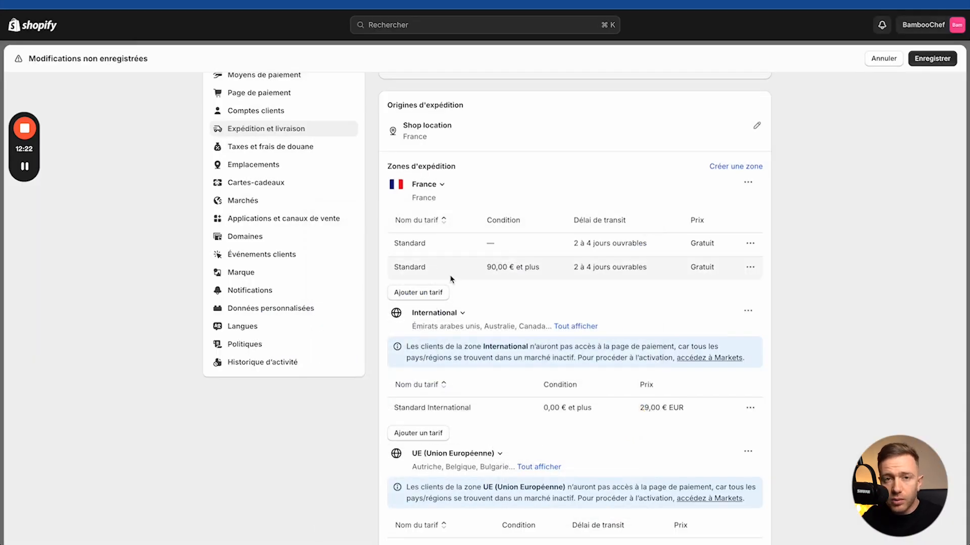
Step: Delete the 90,00 € conditional rate again
left_click(750, 268)
left_click(701, 311)
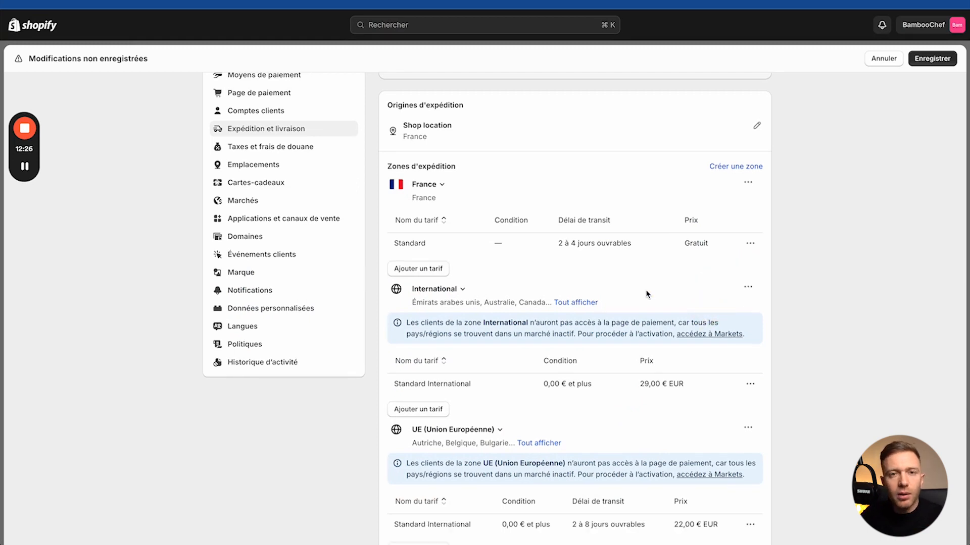
scroll(545, 243, "up", 3)
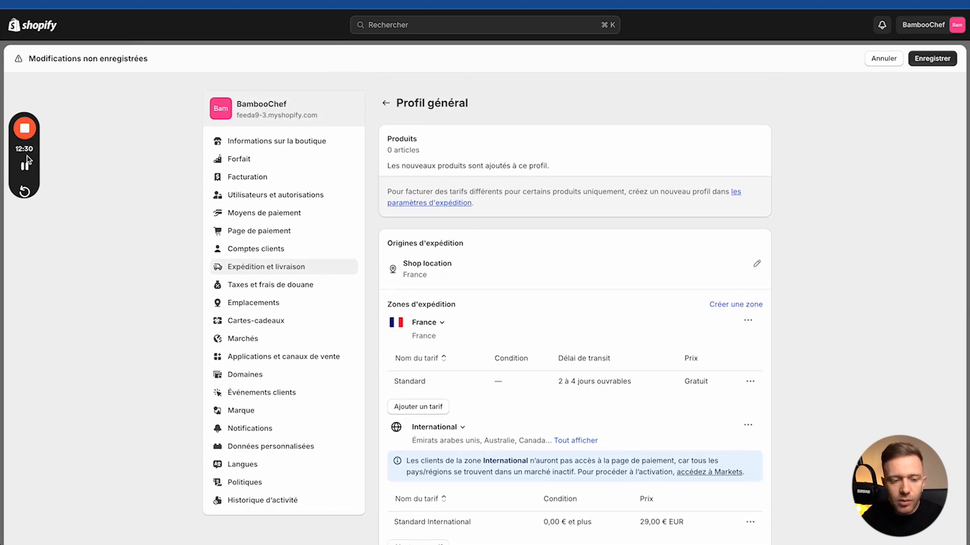
Step: Review the France, International and EU zones of Profil général and save the shipping profile
mouse_move(28, 153)
left_click(25, 251)
mouse_move(442, 263)
left_mouse_down()
mouse_move(320, 302)
mouse_move(478, 327)
left_mouse_up()
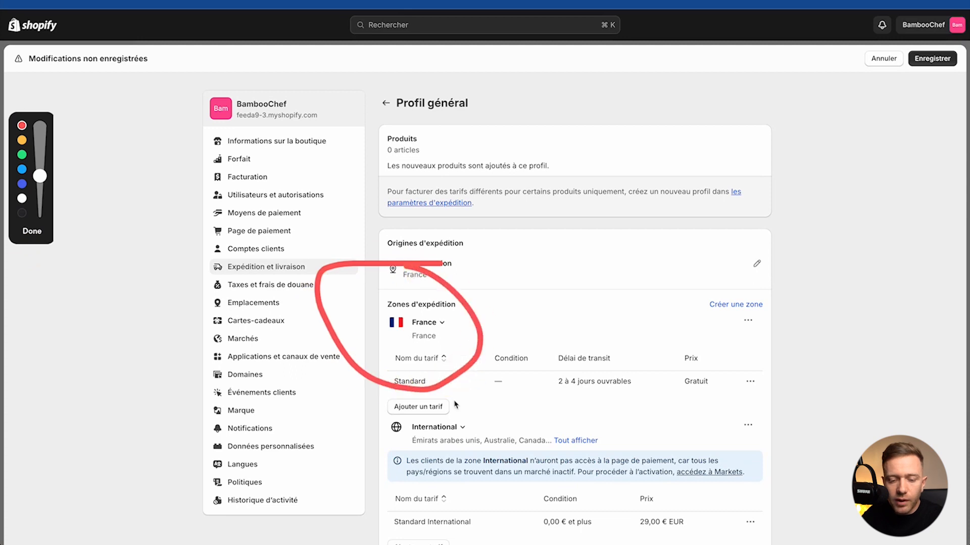
mouse_move(482, 417)
left_mouse_down()
mouse_move(374, 430)
mouse_move(620, 457)
left_mouse_up()
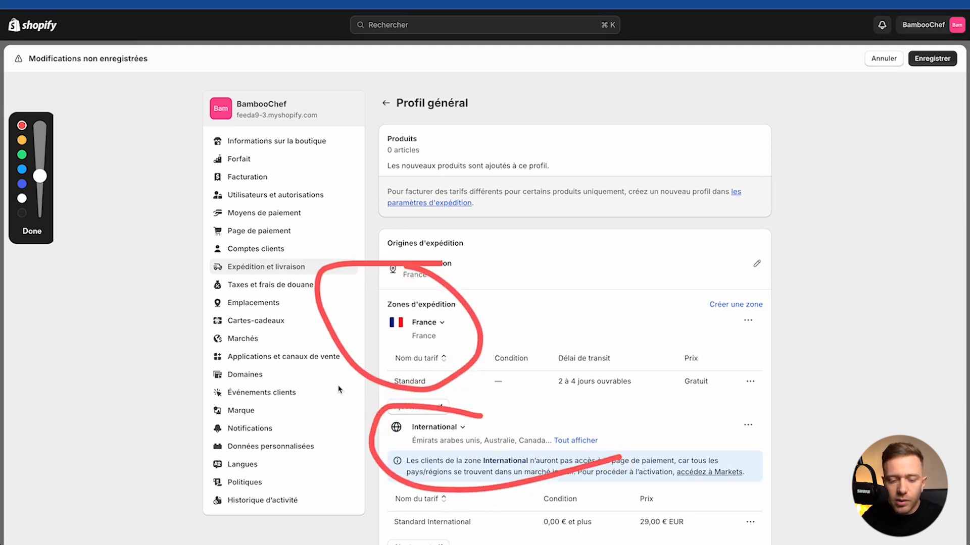
left_click(32, 231)
scroll(460, 438, "down", 7)
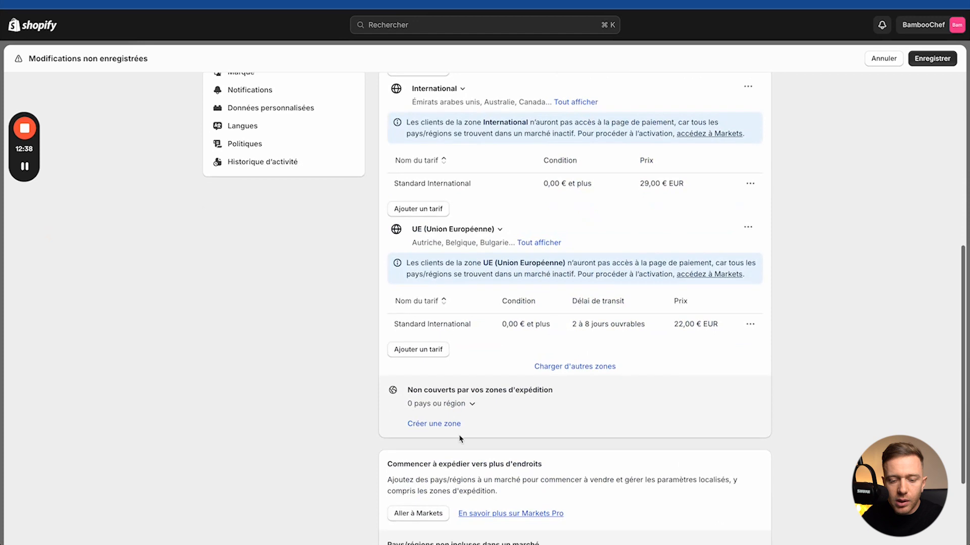
scroll(461, 439, "down", 3)
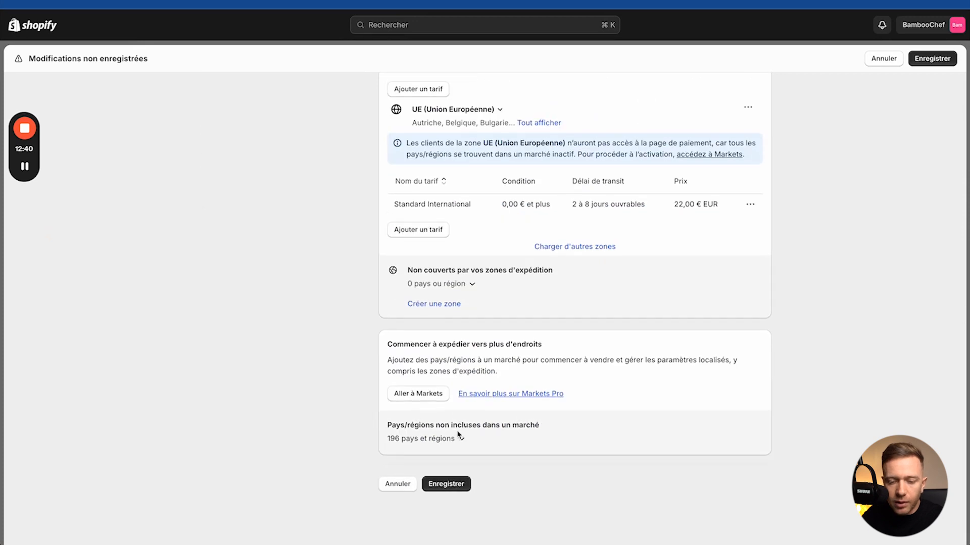
scroll(458, 436, "up", 6)
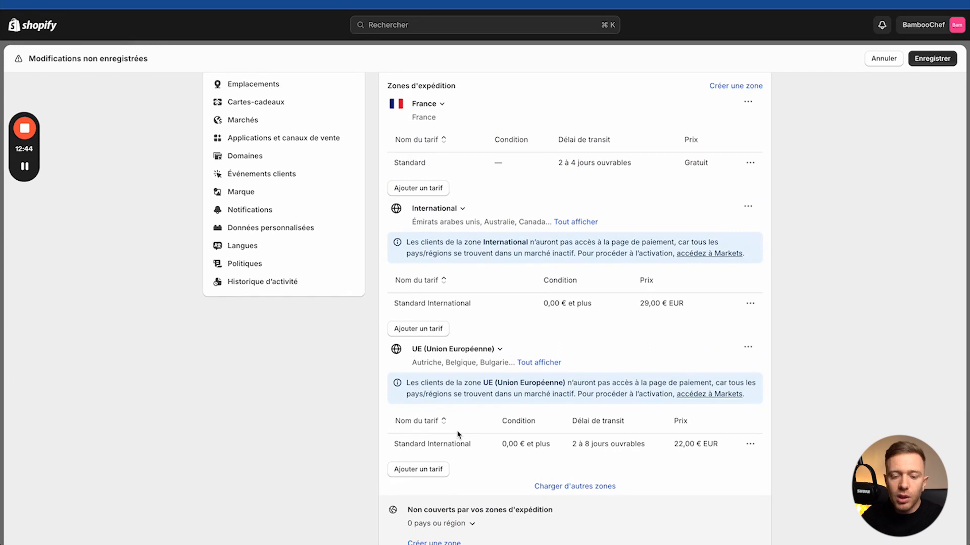
scroll(500, 298, "up", 2)
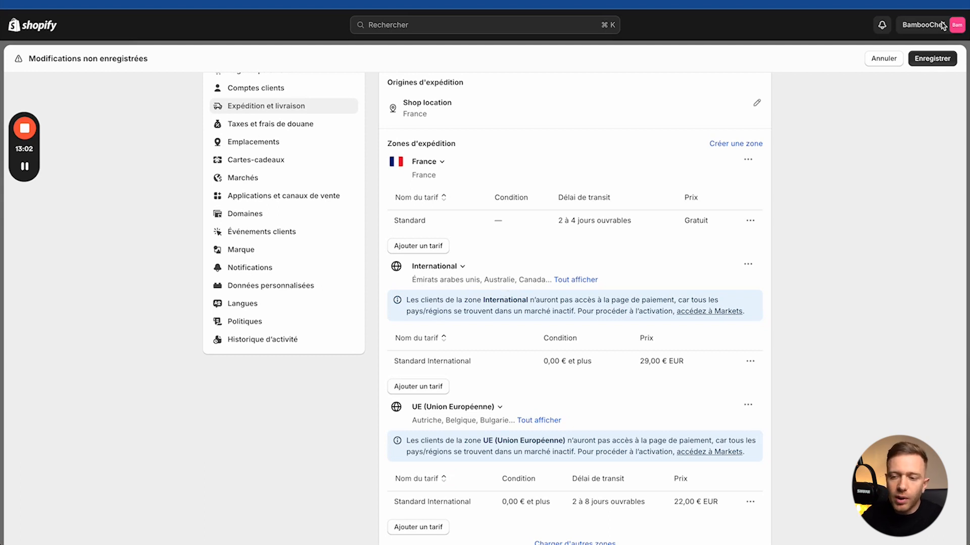
left_click(929, 58)
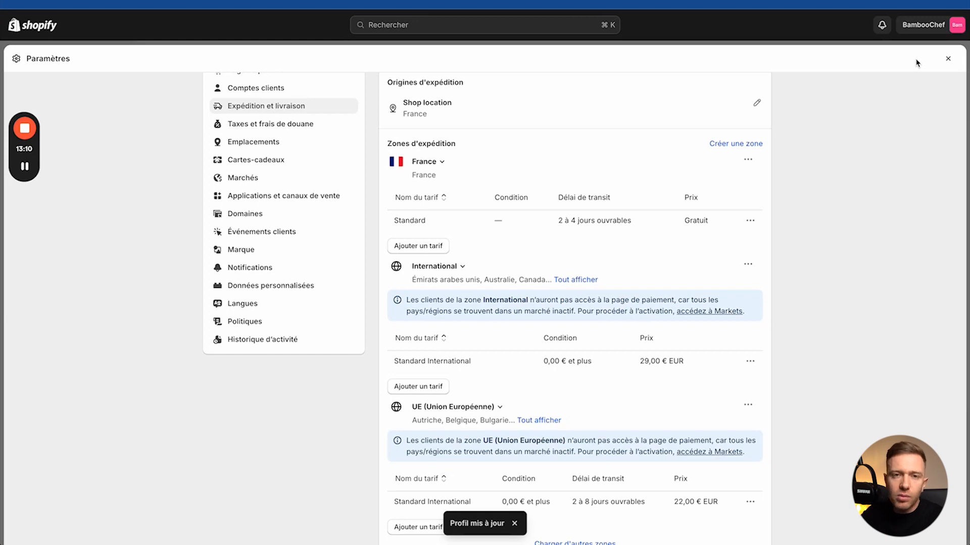
scroll(617, 151, "up", 5)
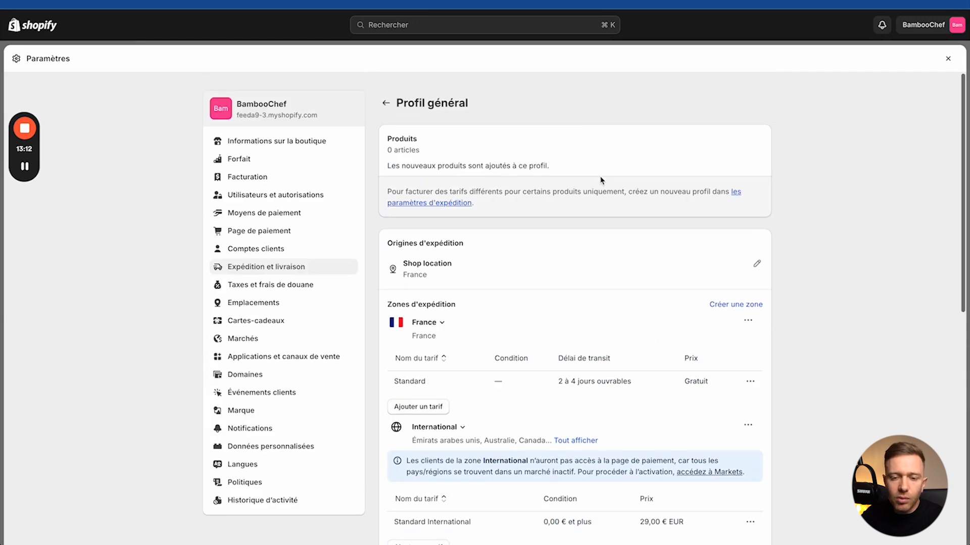
Step: Enable Expédier aux points relais for Shop location and save the setting
left_click(386, 101)
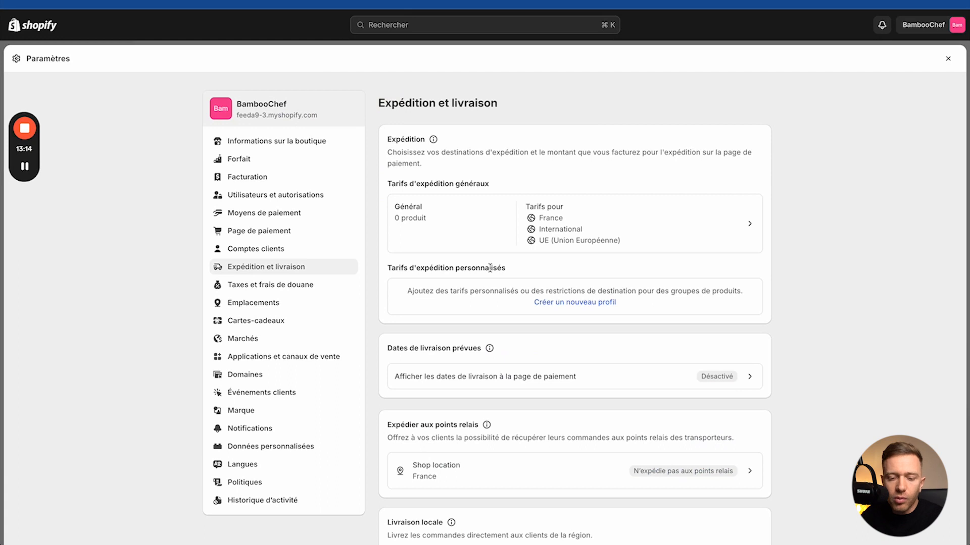
scroll(470, 263, "down", 5)
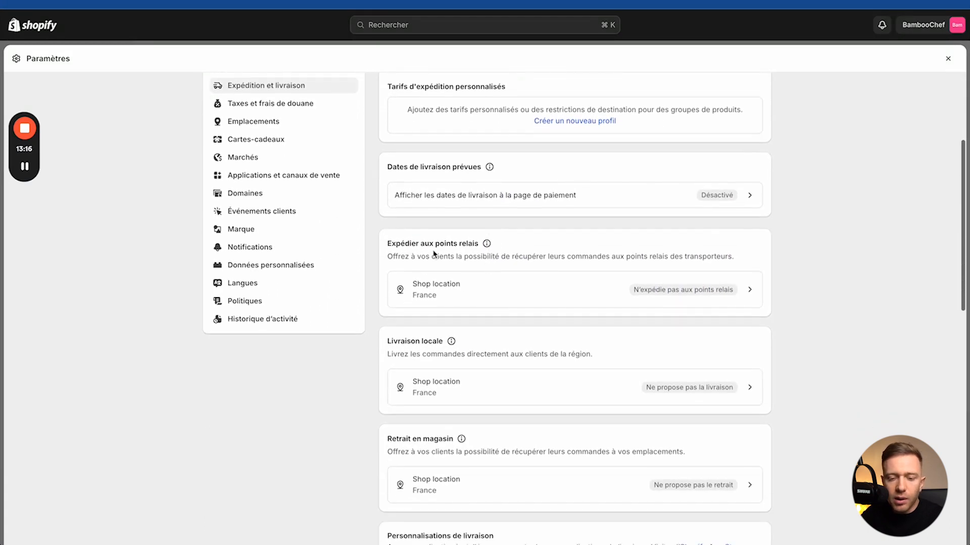
left_click_drag(401, 243, 493, 244)
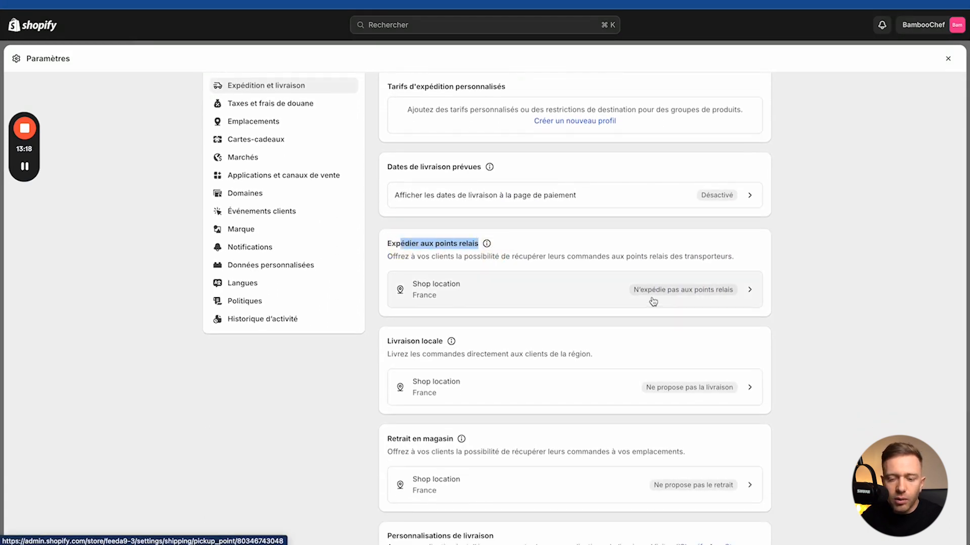
left_click(652, 298)
left_click(428, 204)
left_click(432, 274)
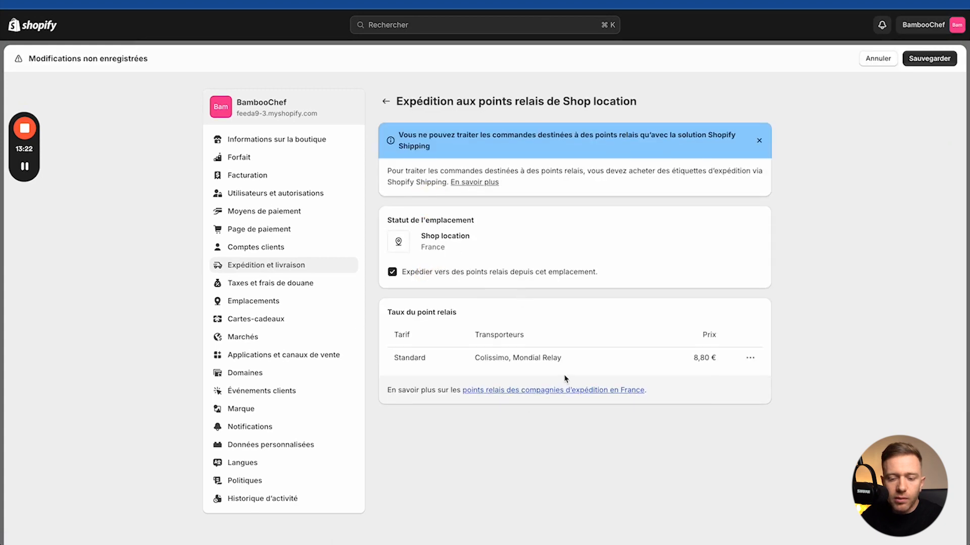
left_click(920, 59)
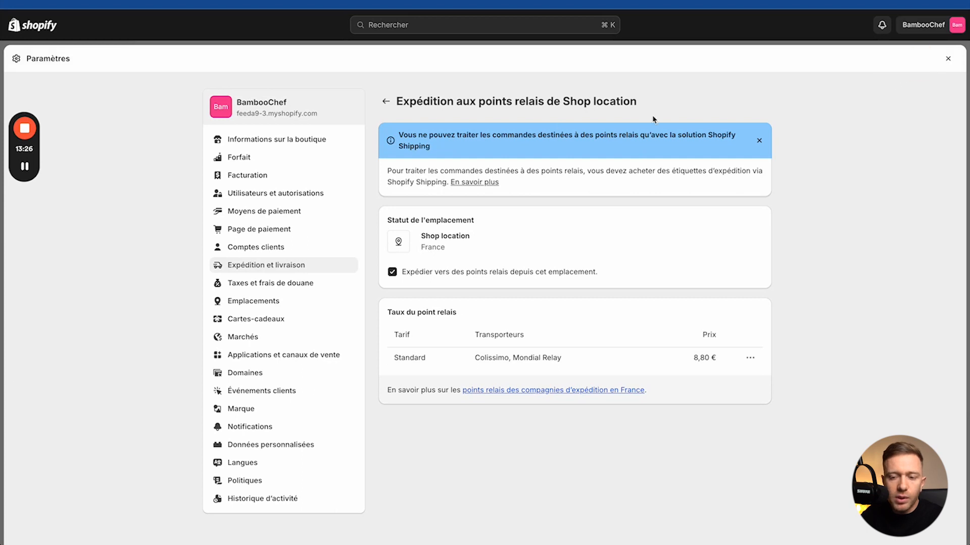
Step: Look over Shop location's local delivery and in-store pickup settings, then open Taxes et frais de douane
left_click(386, 101)
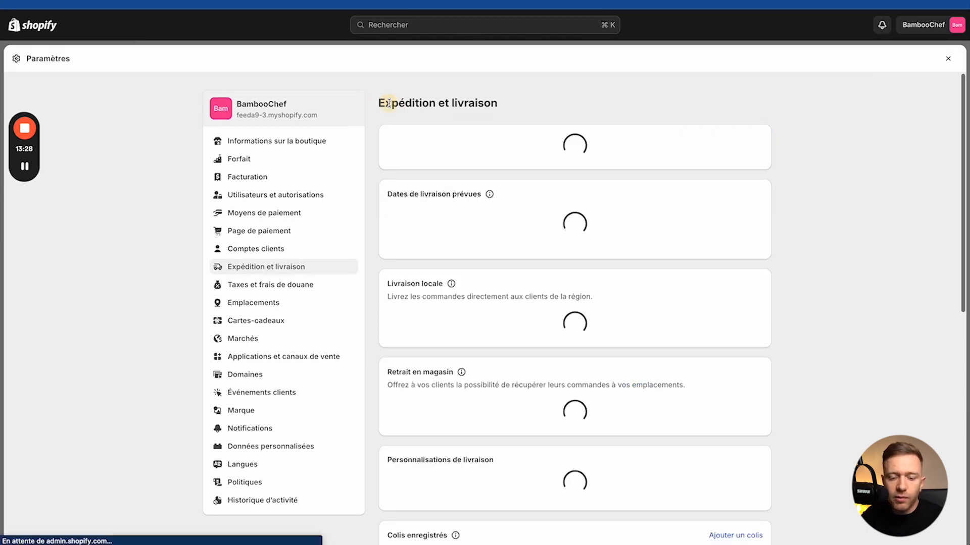
scroll(449, 384, "down", 5)
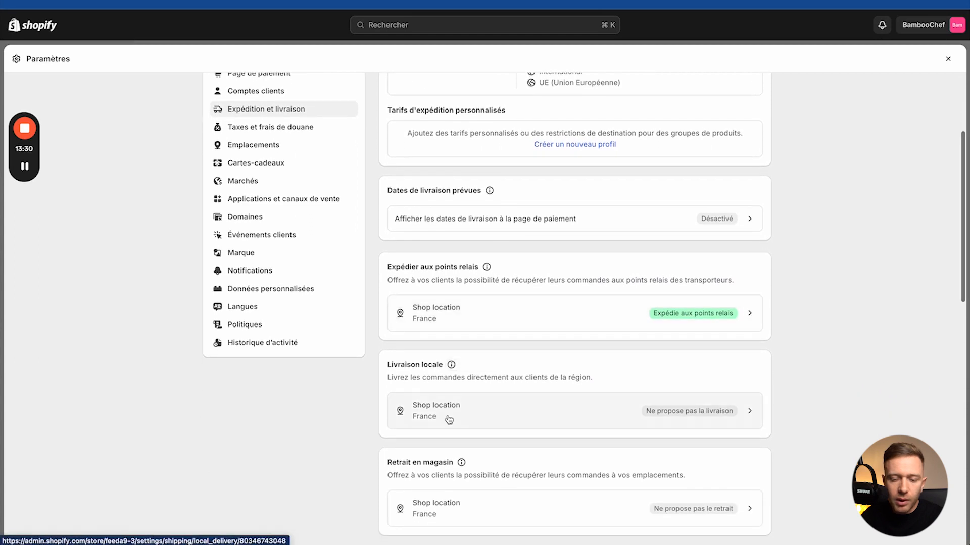
left_click(424, 413)
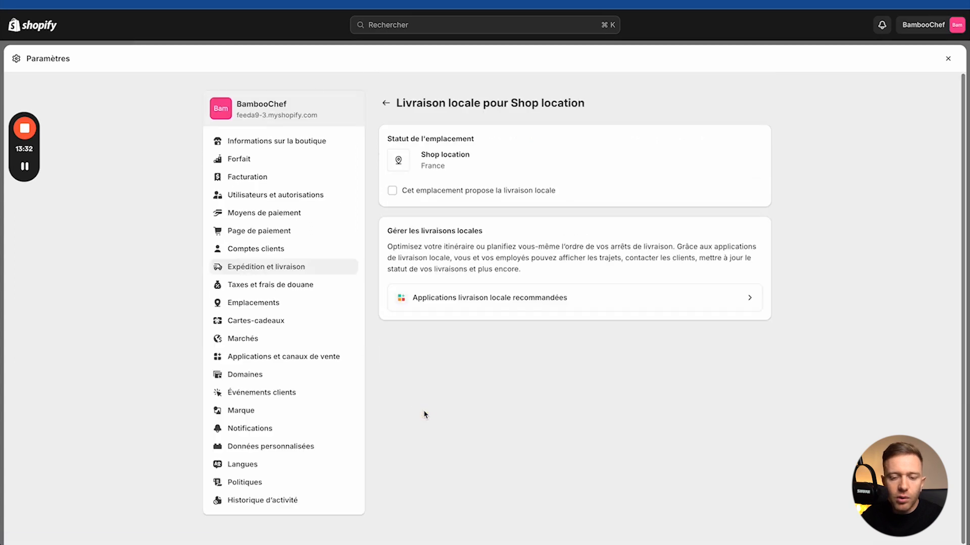
left_click(383, 104)
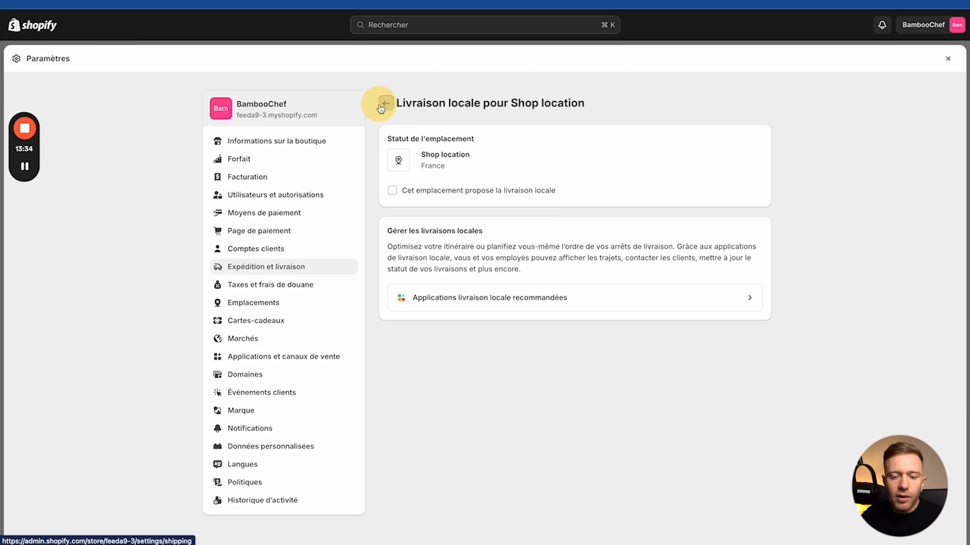
scroll(455, 389, "down", 5)
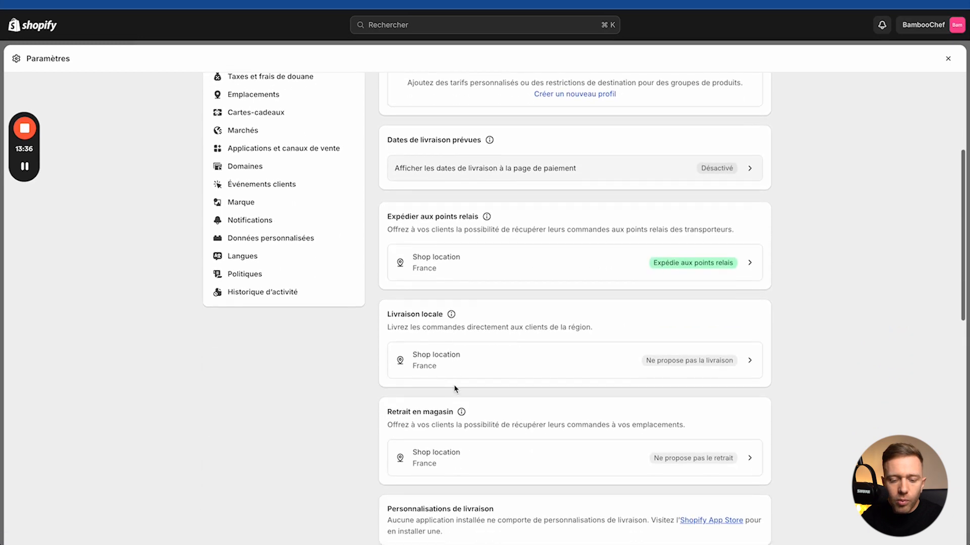
scroll(455, 389, "down", 2)
left_click(450, 391)
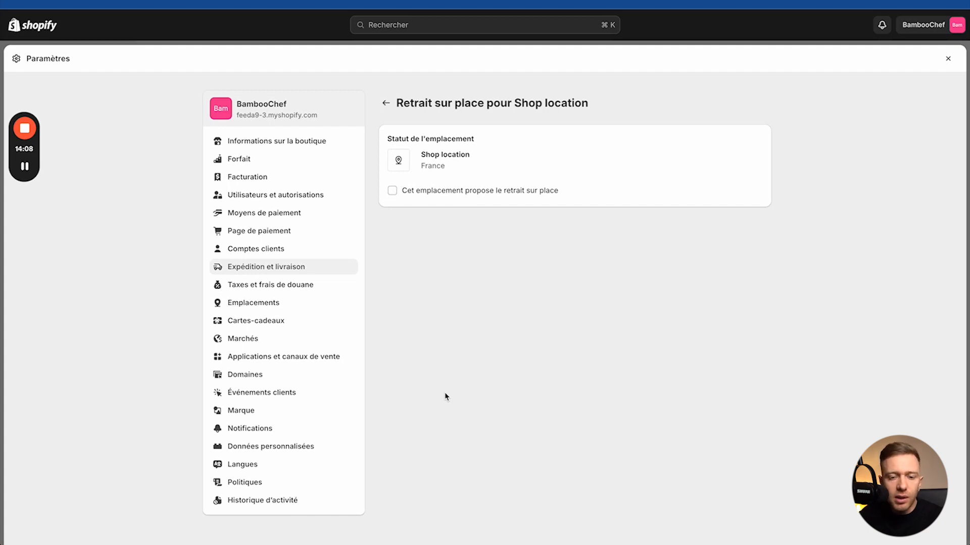
left_click(385, 103)
left_click(260, 287)
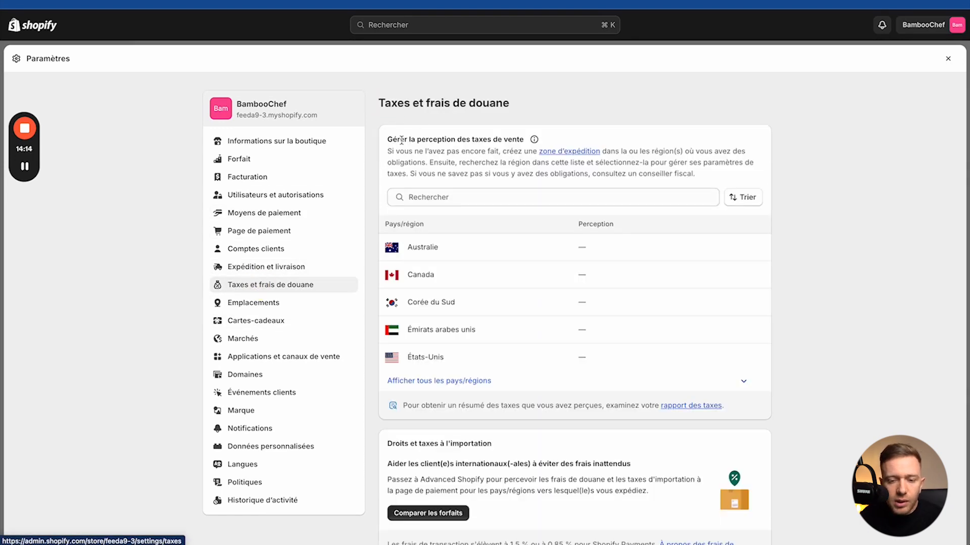
Step: Search the tax regions for 'france' and open Union européenne
left_click_drag(400, 140, 493, 141)
left_click(378, 138)
left_click(430, 197)
type("france")
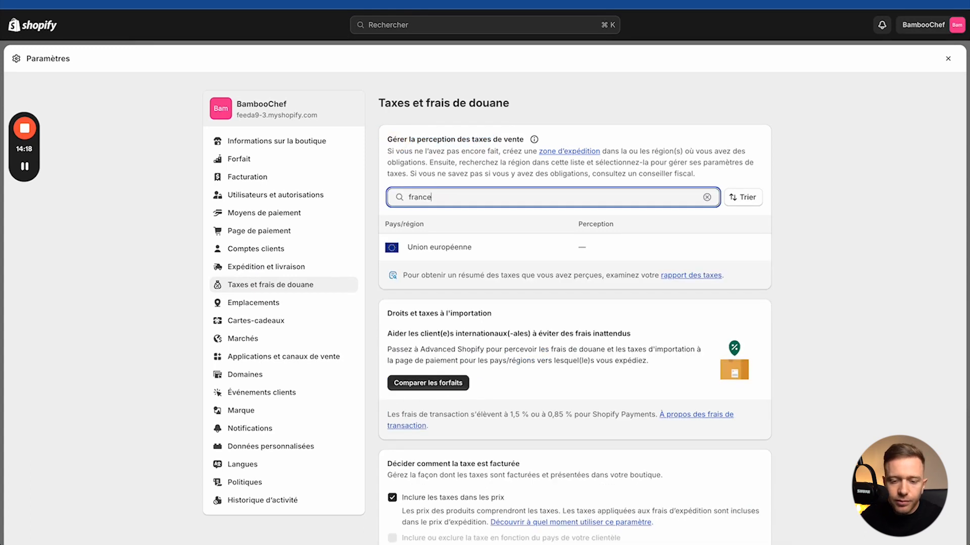
left_click(428, 248)
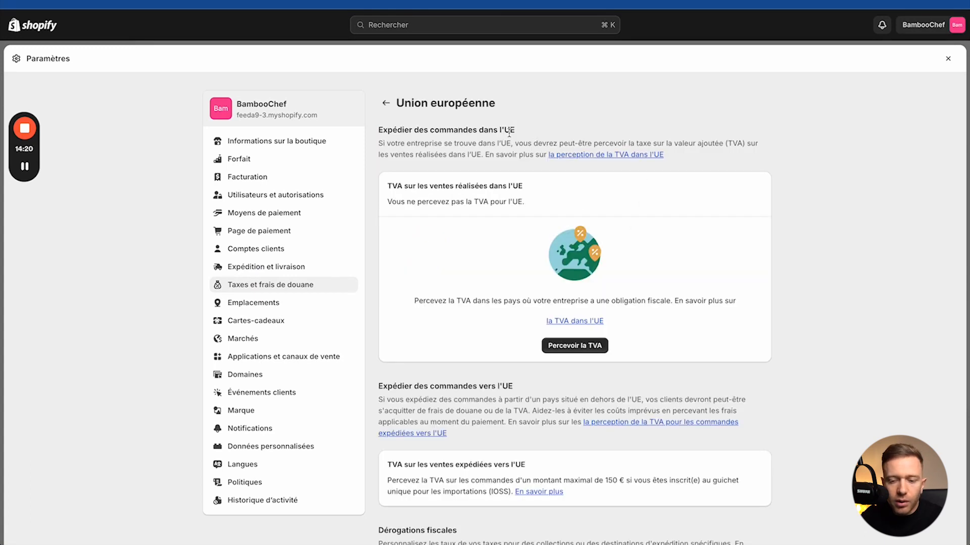
Step: Collect EU VAT under the Exonération pour les micro-entreprises, with France as origin
left_click(569, 388)
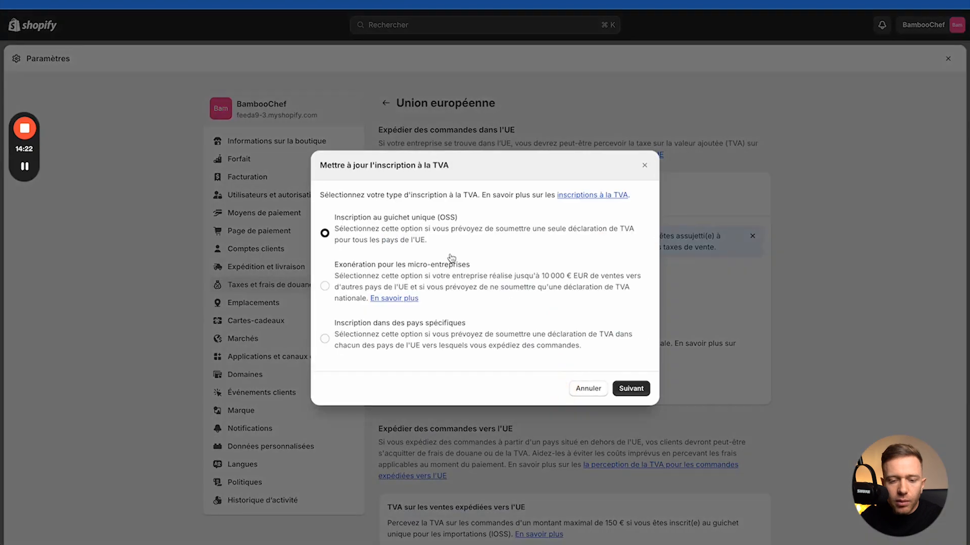
left_click(462, 211)
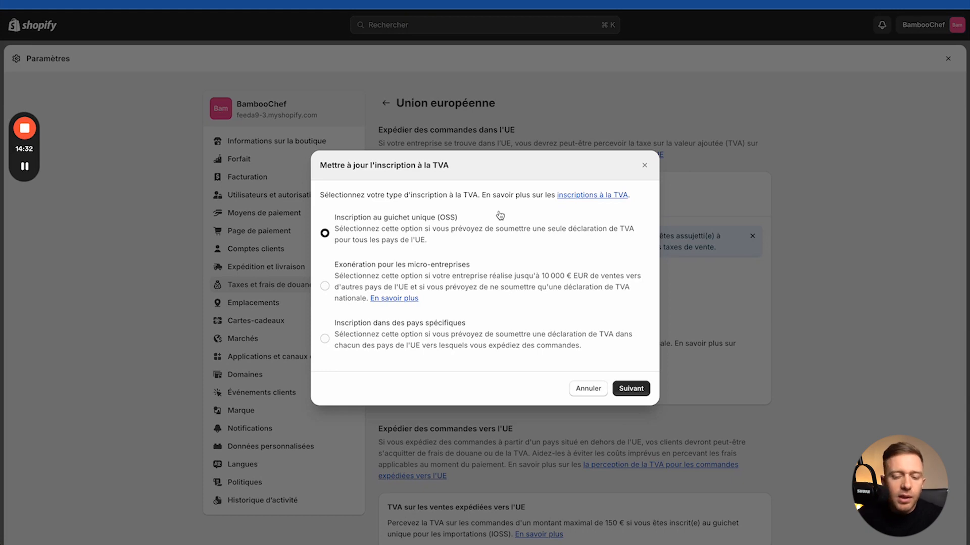
left_click(325, 285)
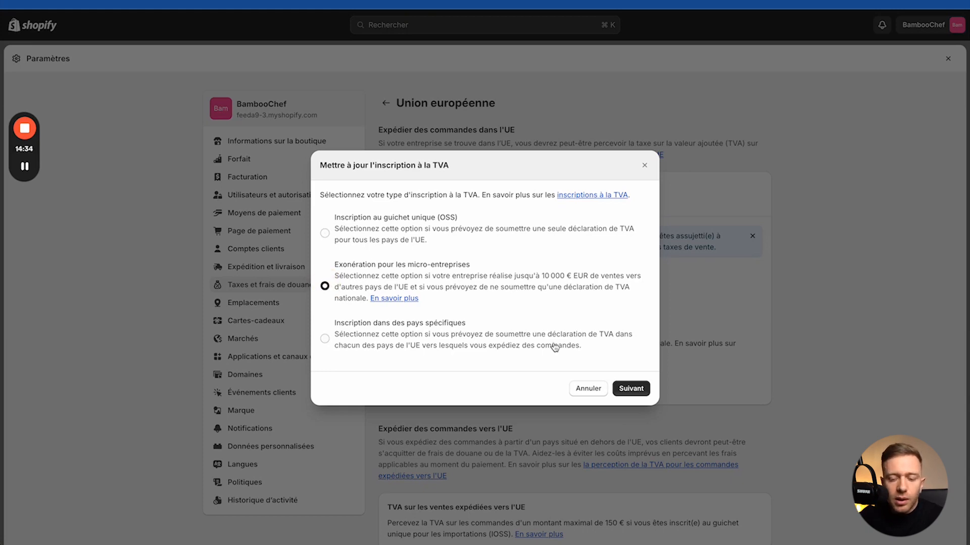
left_click(630, 389)
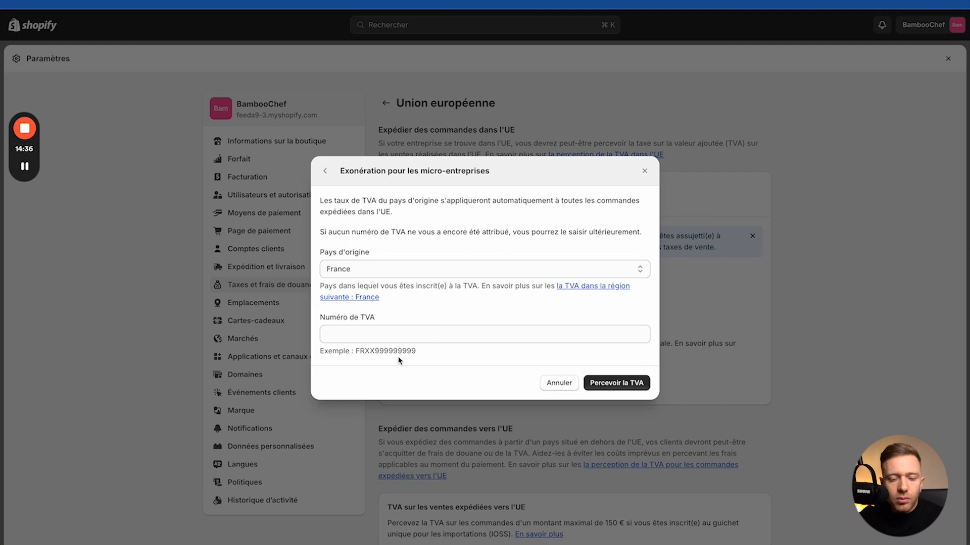
left_click(631, 383)
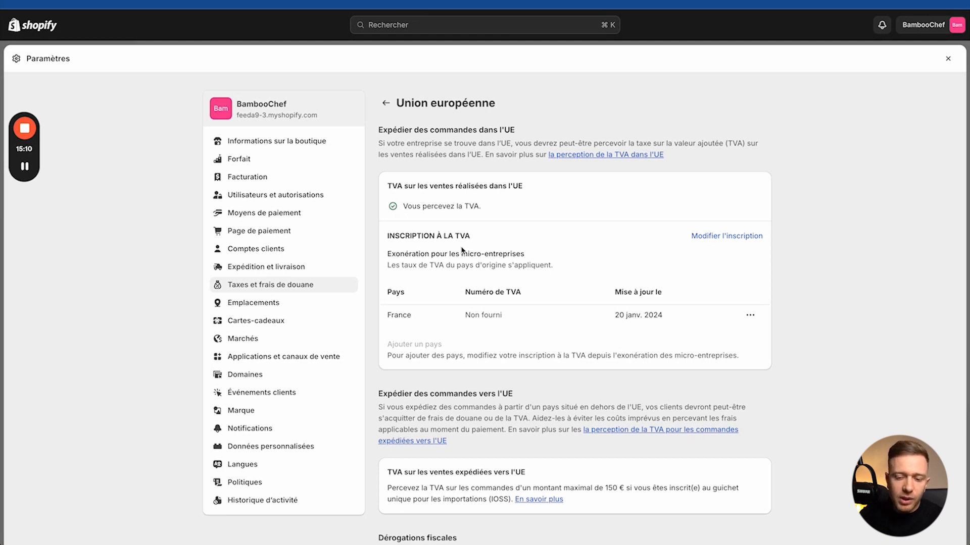
Step: Leave the EU VAT page for Taxes et frais de douane and open Emplacements
left_click(386, 103)
scroll(450, 276, "down", 3)
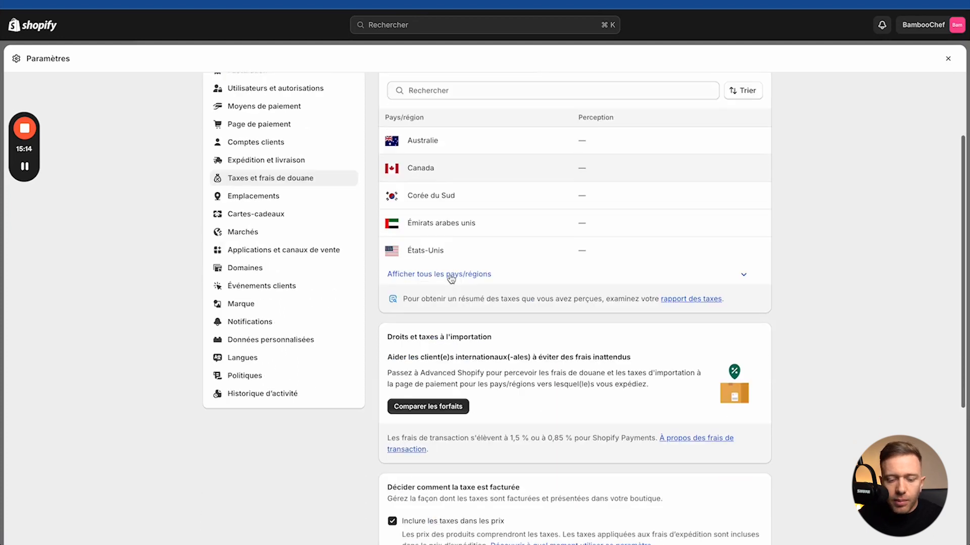
left_click(247, 156)
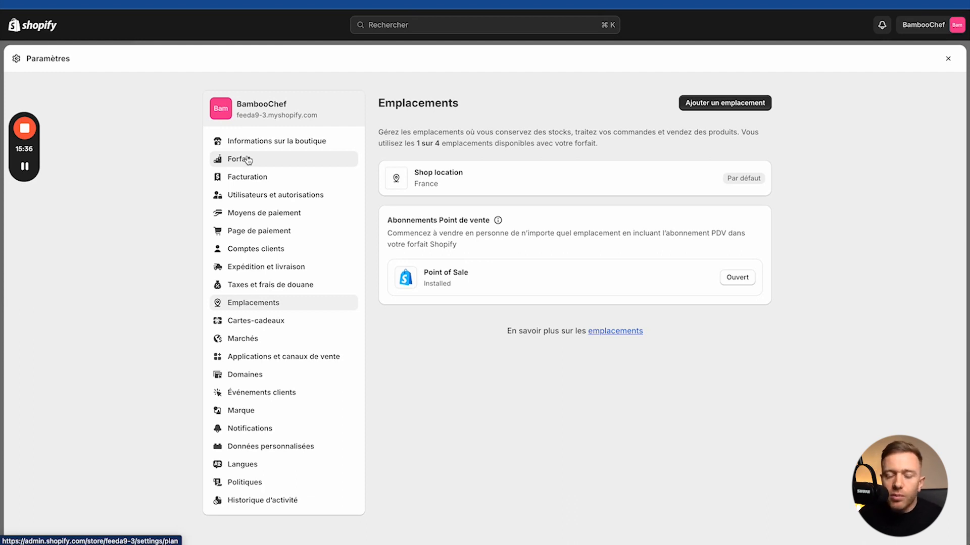
Step: Add a location named Paris at the Rue Vaugelas, Paris address and save it
left_click(713, 102)
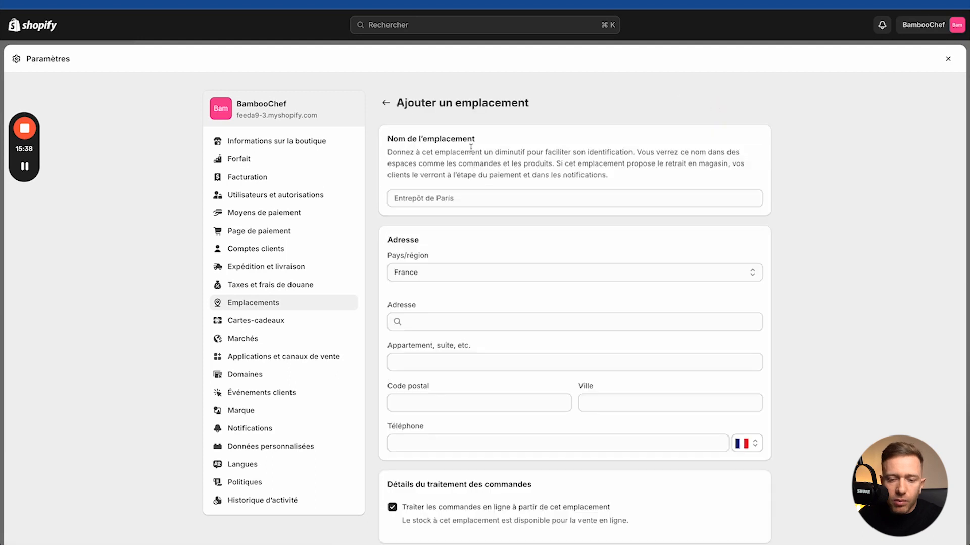
left_click(418, 198)
type("Paris")
left_click(435, 327)
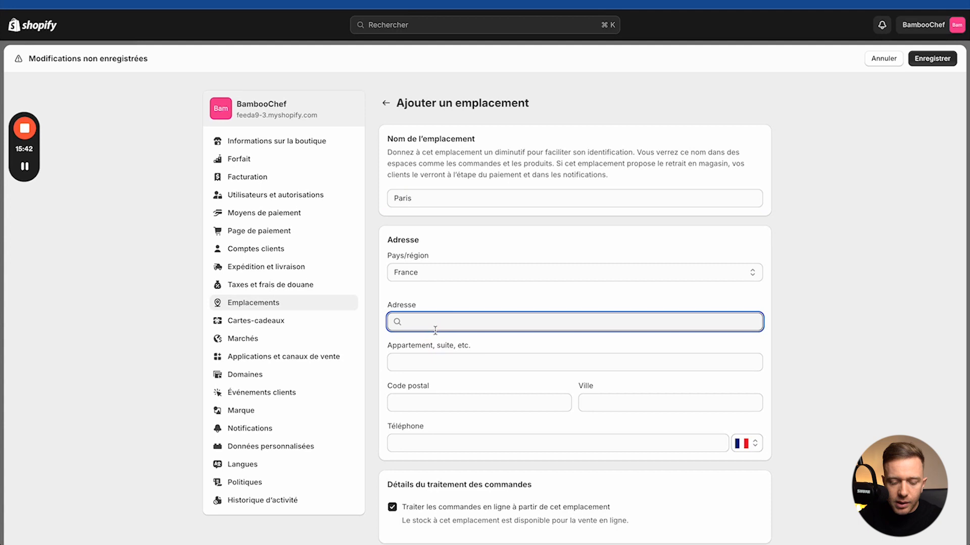
type("ry")
type("ue vaug")
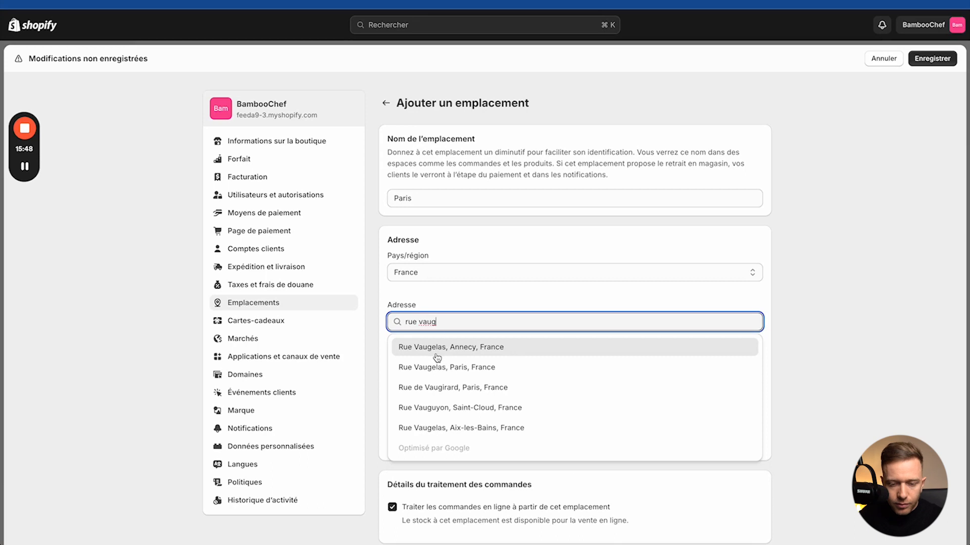
left_click(435, 368)
scroll(429, 377, "down", 5)
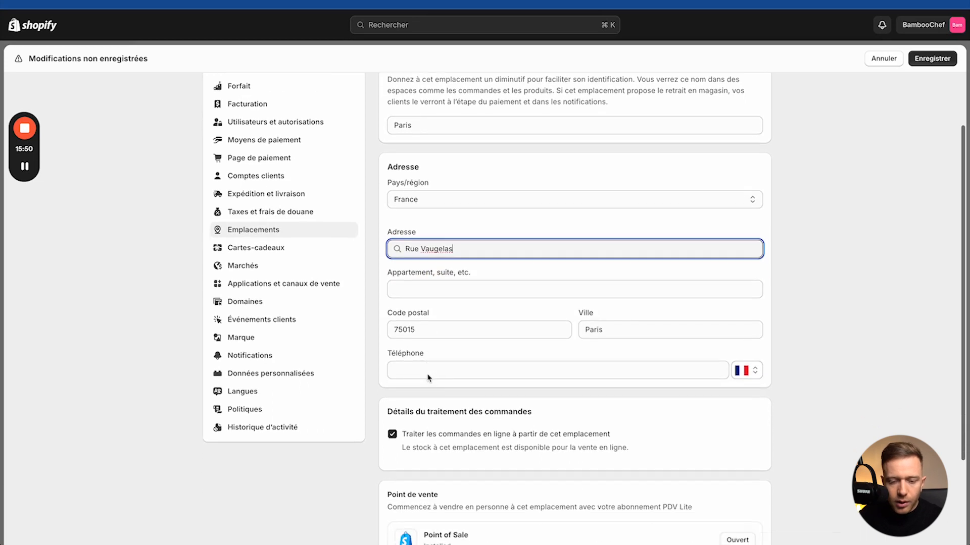
left_click(743, 474)
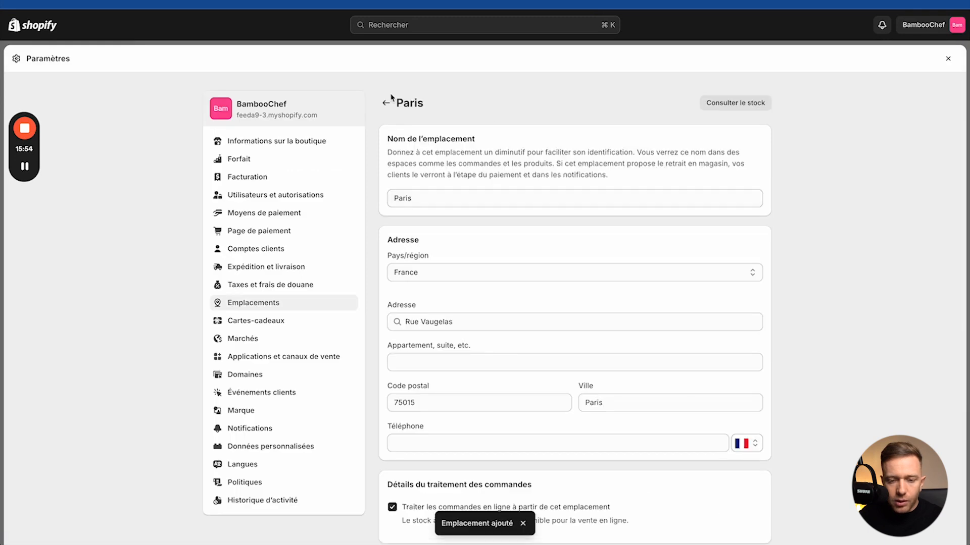
left_click(386, 102)
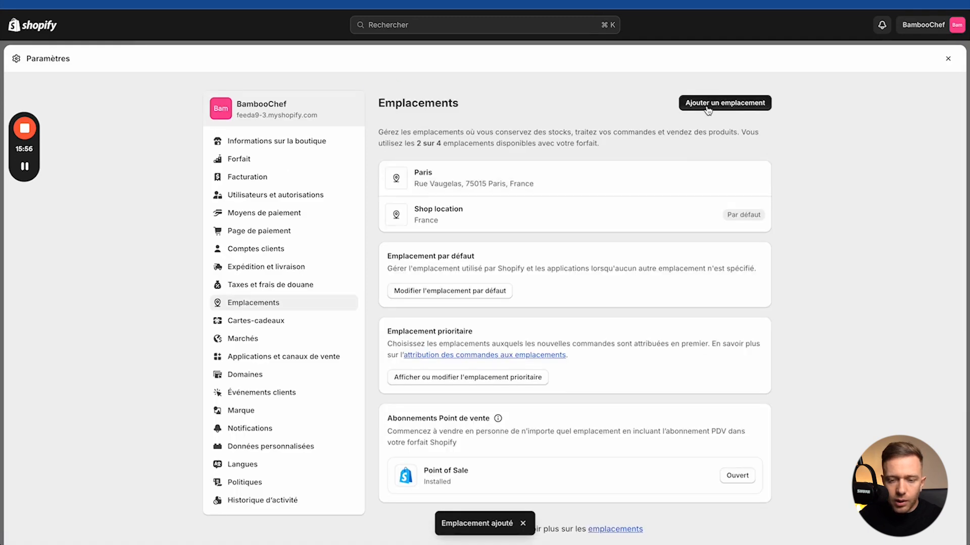
Step: Add a location named Lyon at the Lyon Saint-Exupéry (LYS) address and save it
left_click(707, 103)
left_click(460, 197)
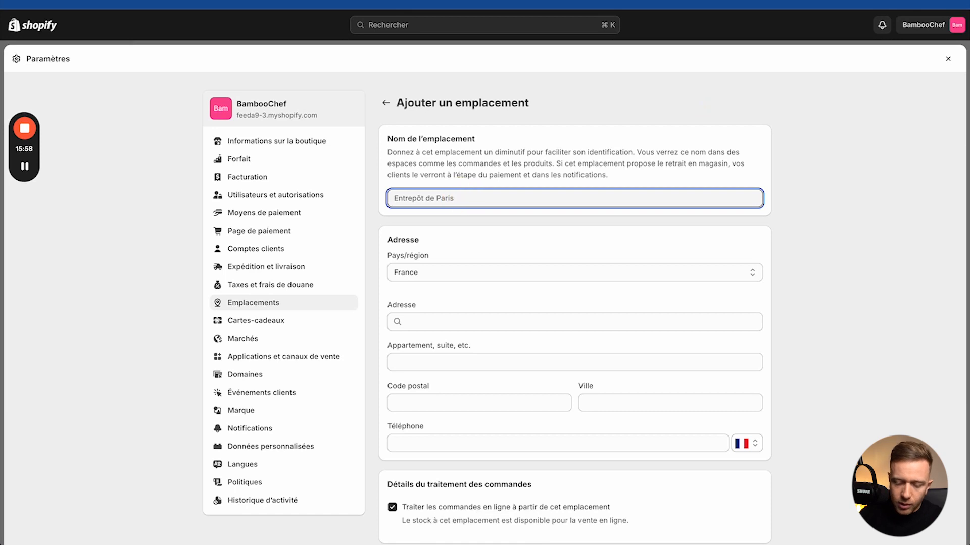
type("Lyon")
left_click(440, 322)
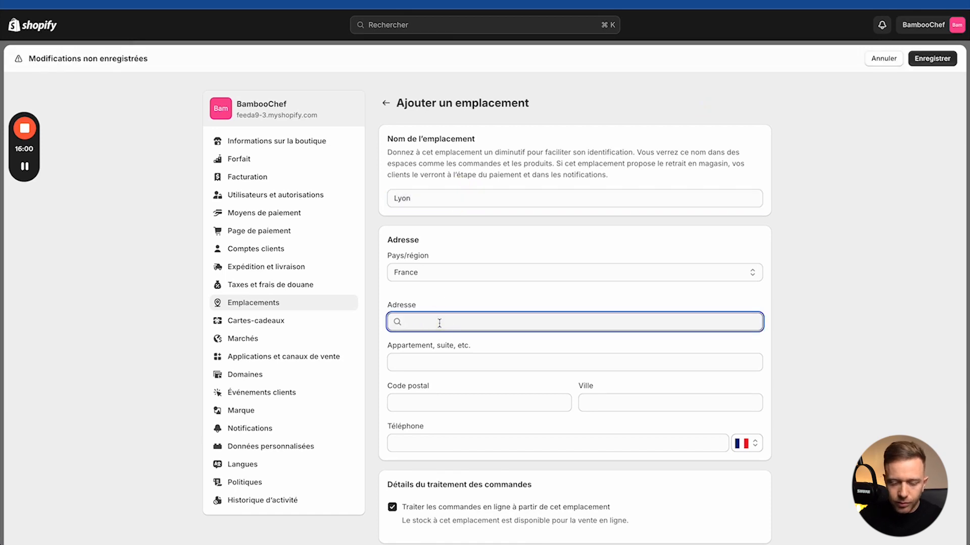
type("leva")
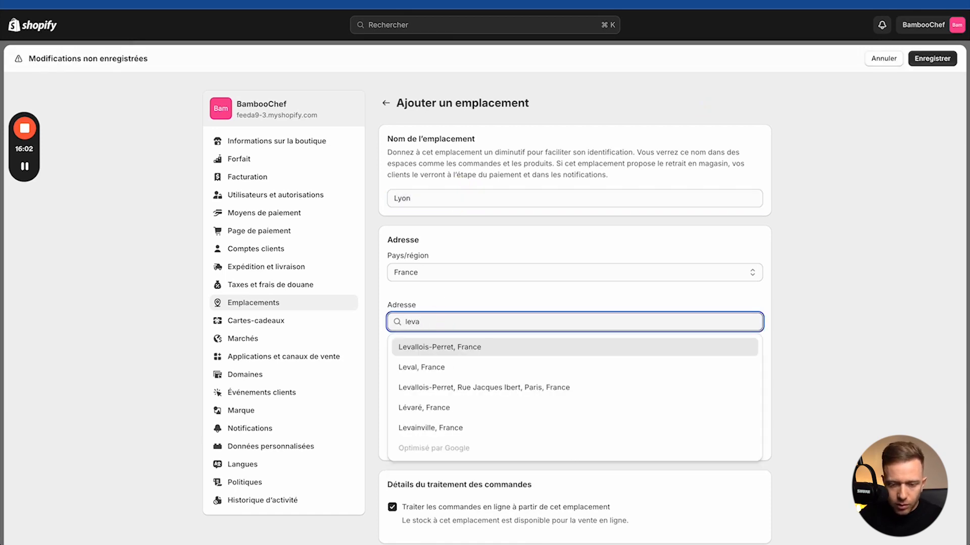
key("BackSpace")
key("BackSpace")
key("BackSpace")
type("yon")
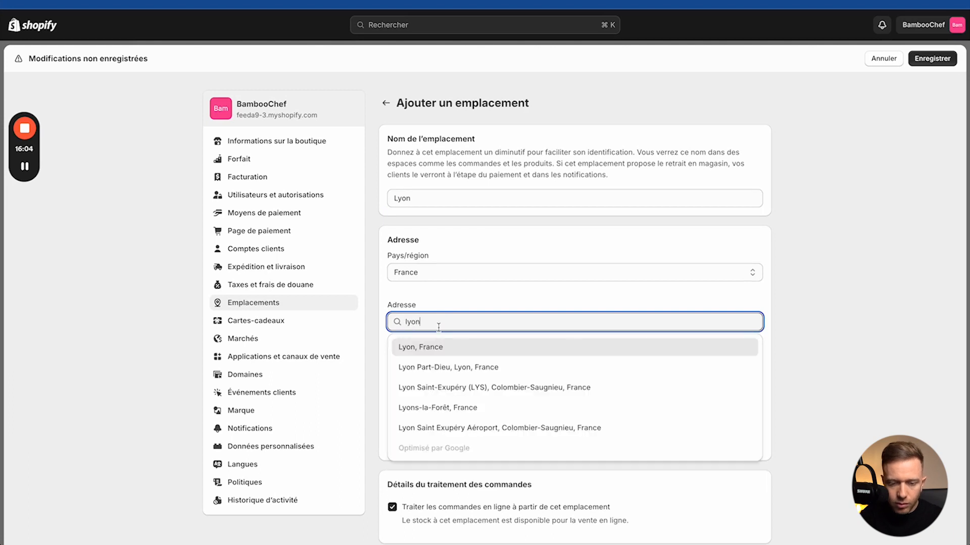
left_click(427, 387)
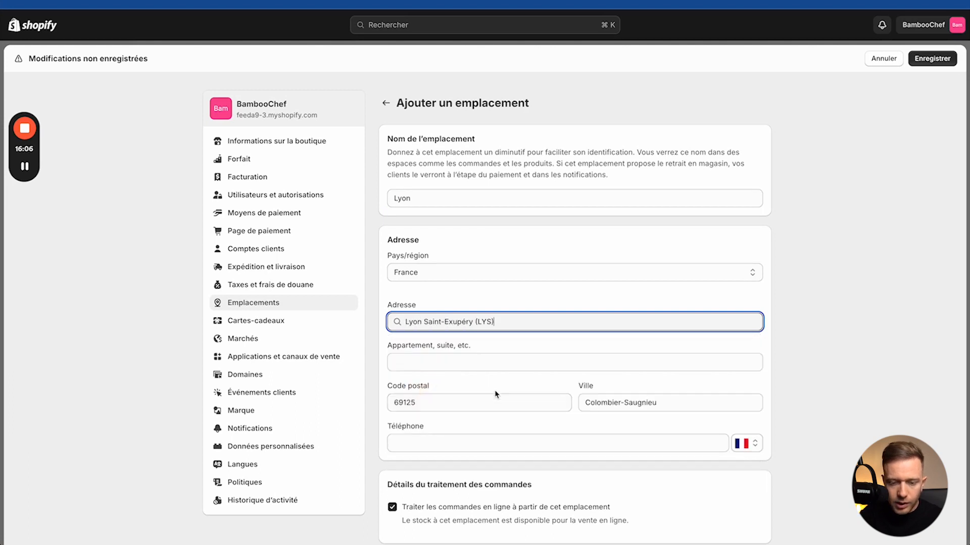
scroll(496, 394, "down", 4)
left_click(751, 473)
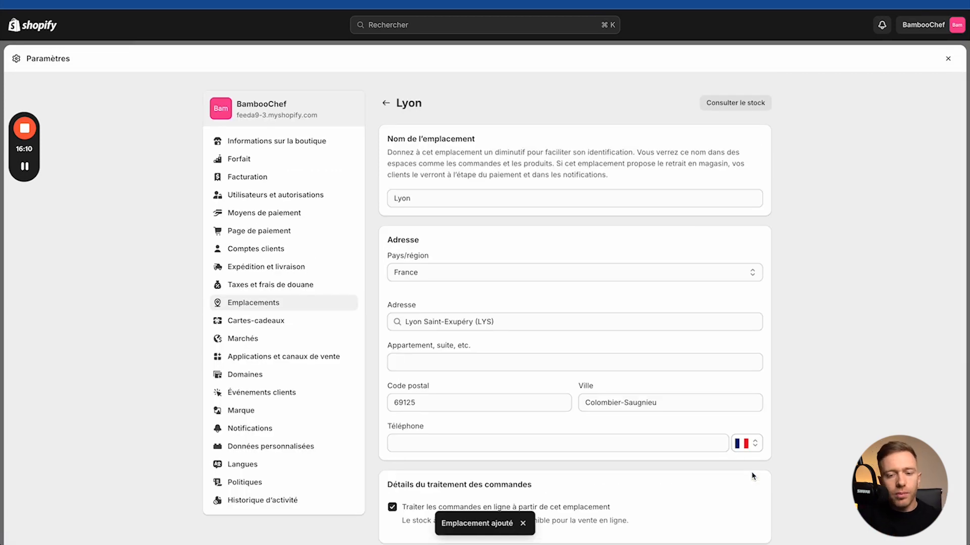
left_click(386, 103)
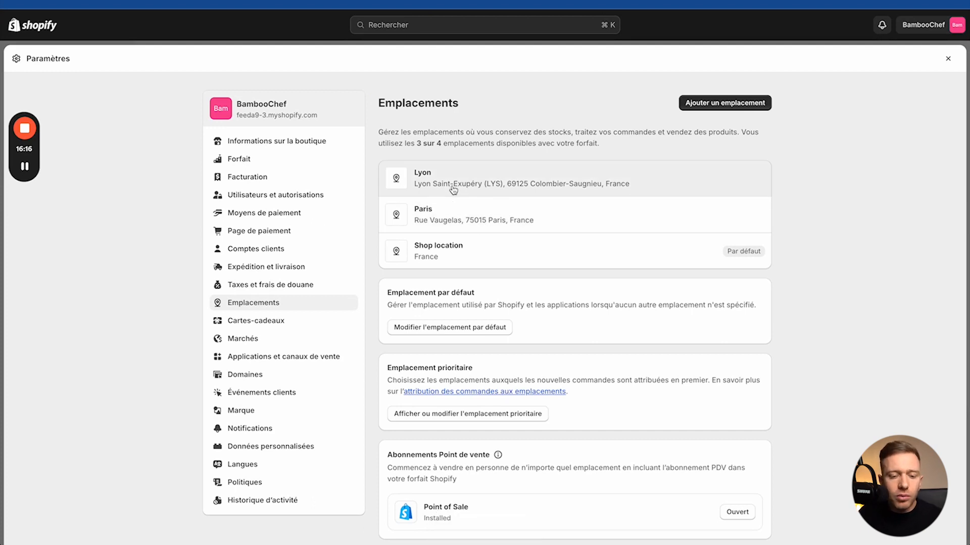
Step: Enable and save in-store pickup (Retrait en magasin) for the Lyon location
left_click(318, 270)
scroll(504, 438, "down", 5)
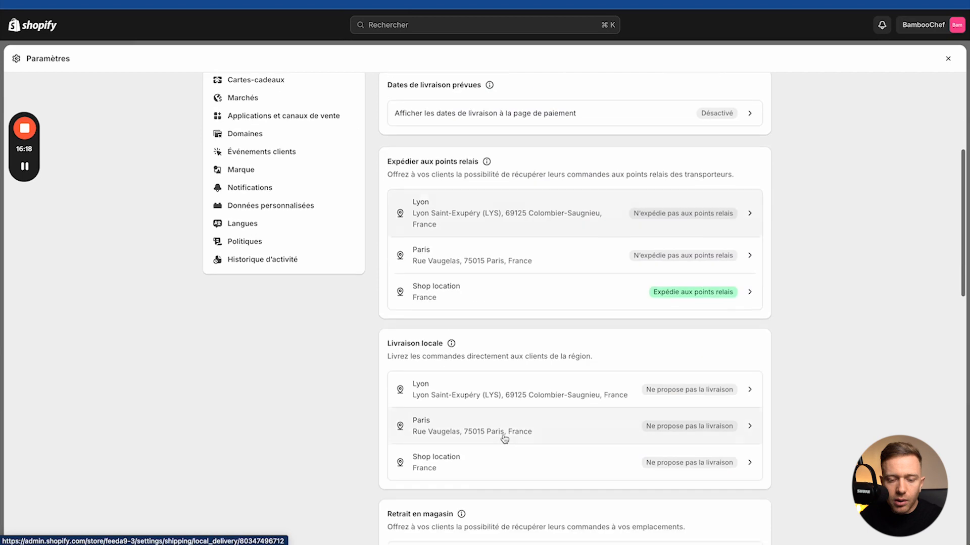
scroll(445, 298, "down", 2)
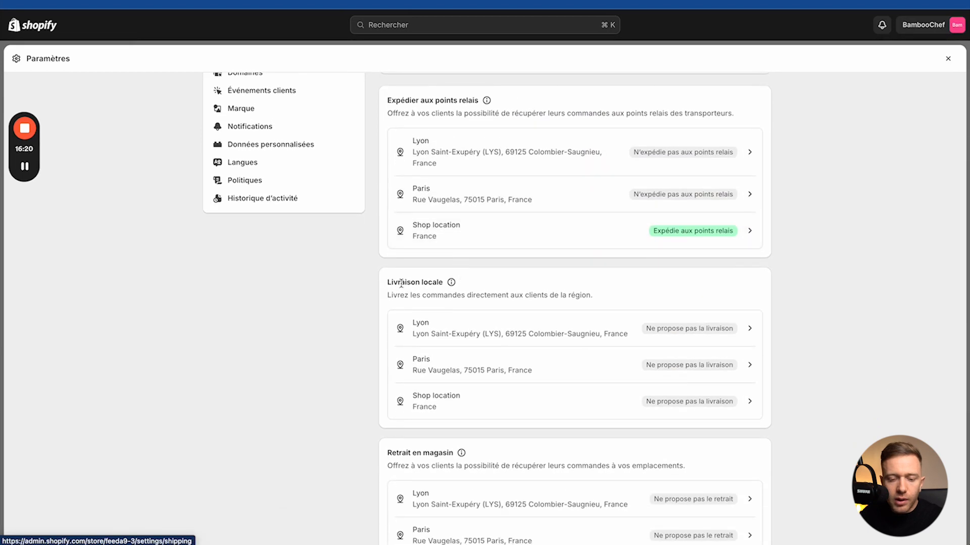
scroll(404, 303, "down", 5)
left_click(582, 359)
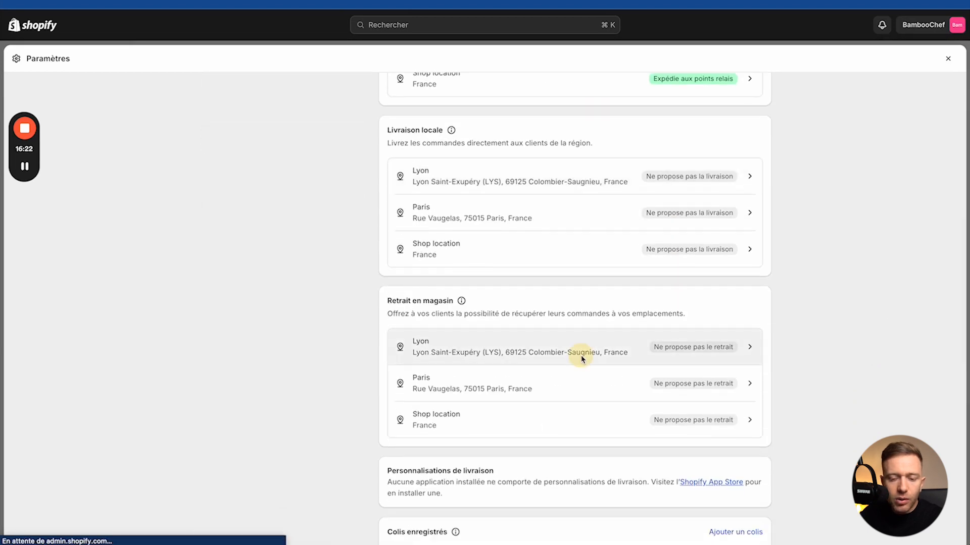
left_click(427, 194)
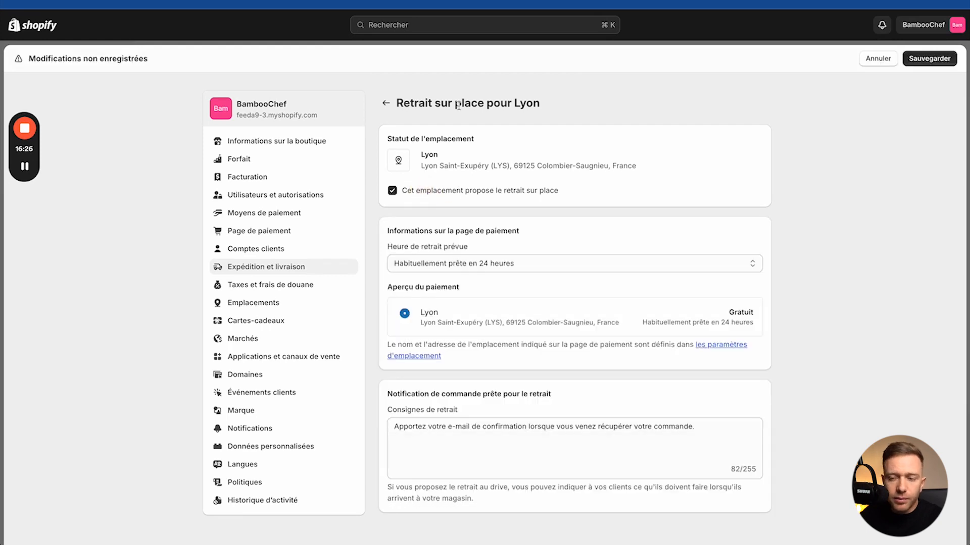
left_click(952, 56)
left_click(386, 102)
Step: Enable and save in-store pickup for the Paris location
scroll(468, 417, "down", 4)
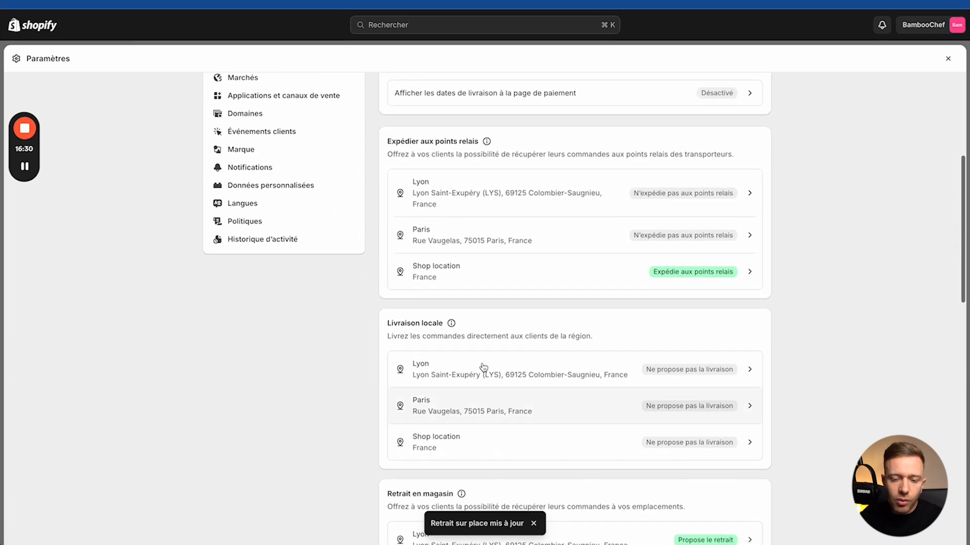
scroll(479, 354, "down", 3)
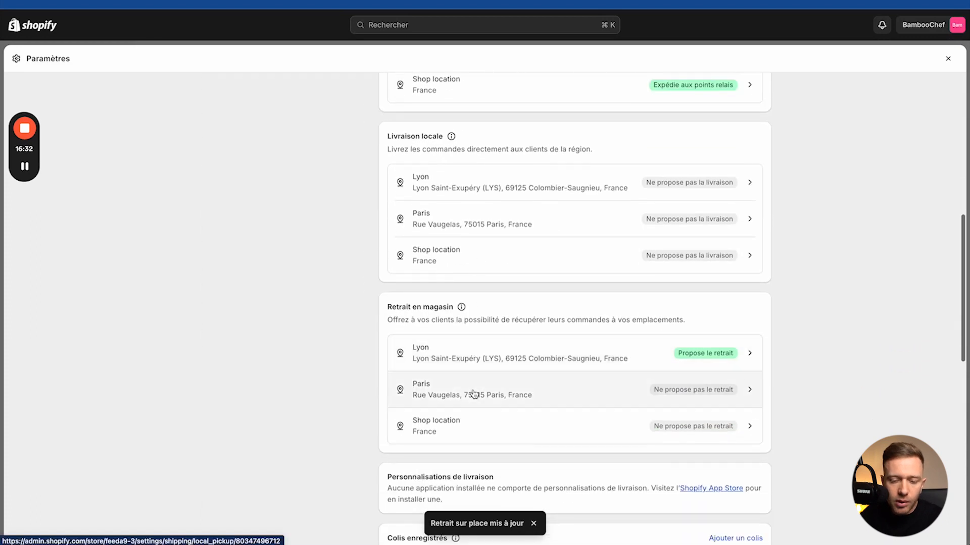
left_click(470, 396)
left_click(393, 191)
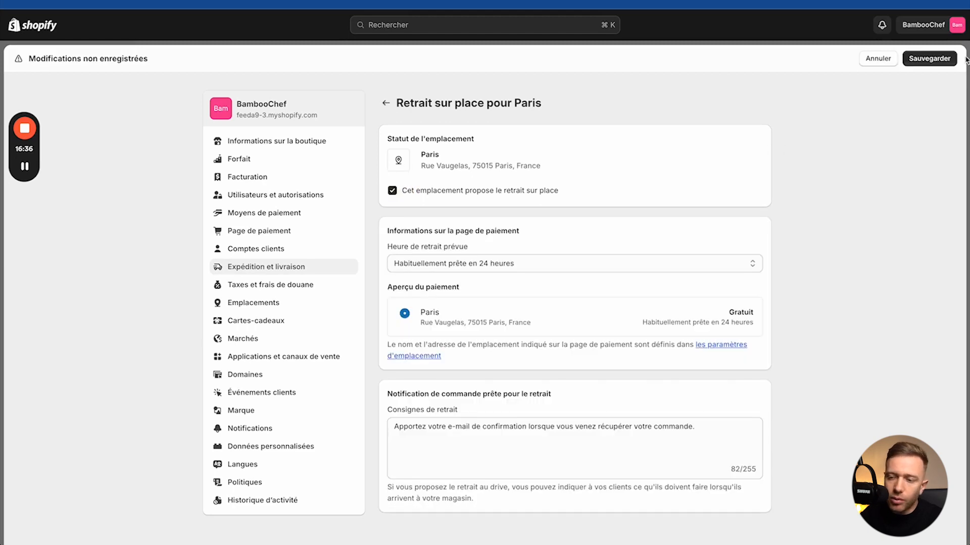
left_click(930, 59)
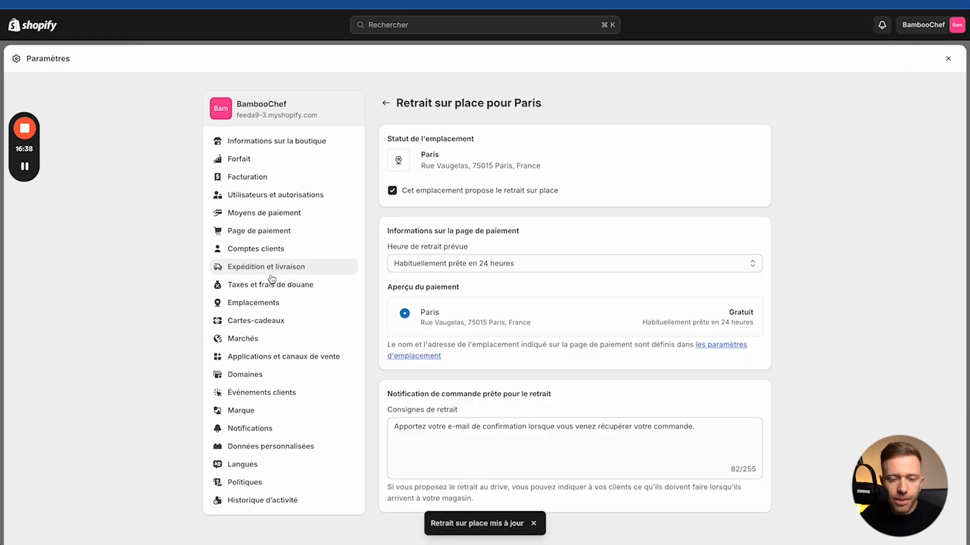
left_click(251, 306)
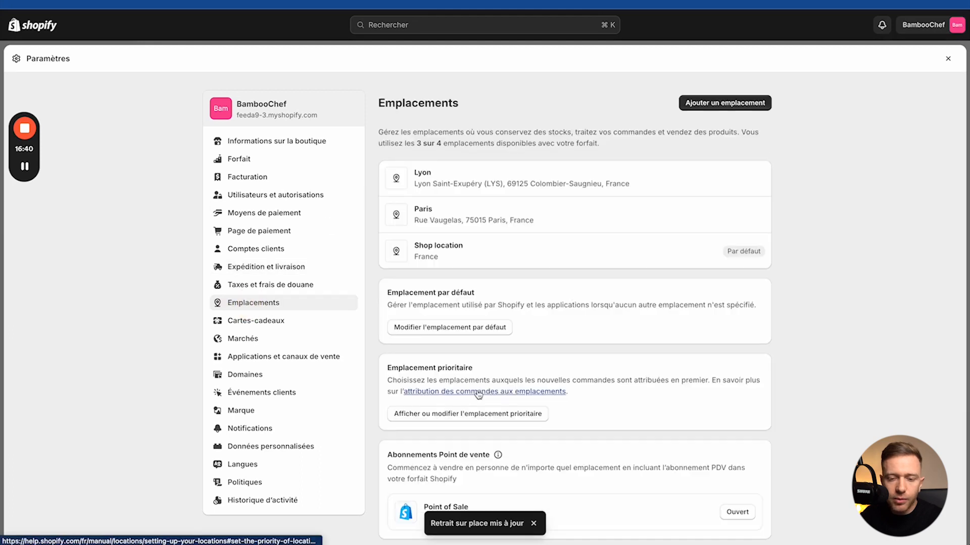
Step: Pick Paris in Sélectionner un emplacement as the new default location and save
scroll(478, 394, "down", 2)
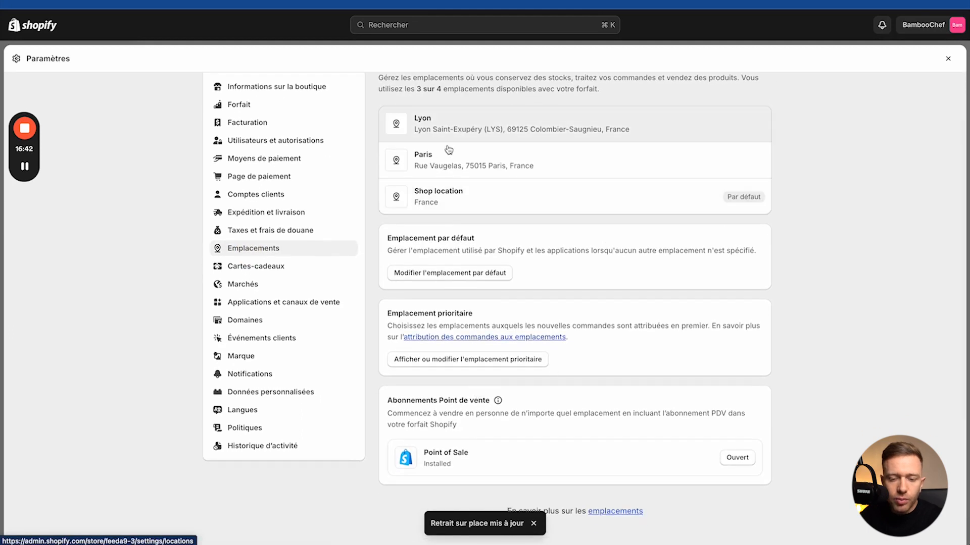
left_click(433, 274)
left_click(524, 302)
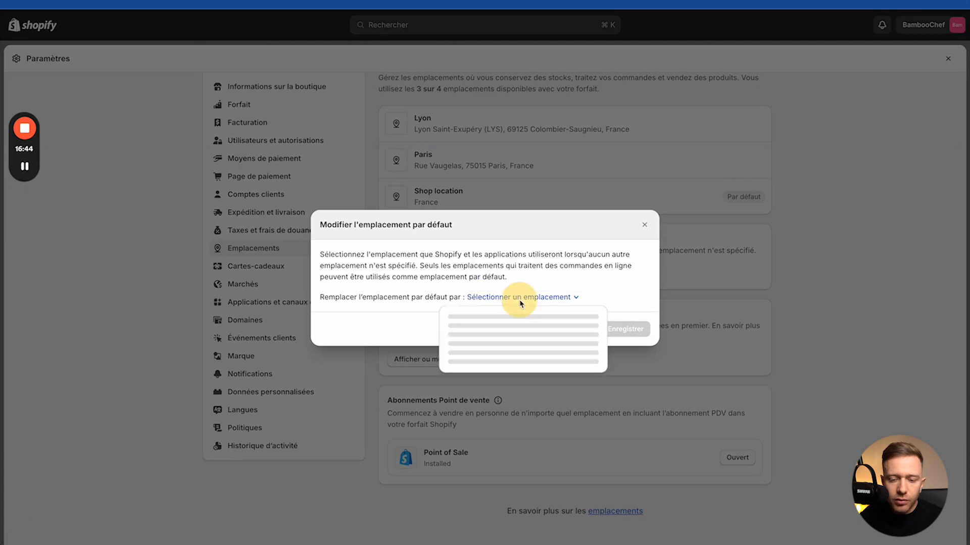
left_click(462, 337)
left_click(625, 329)
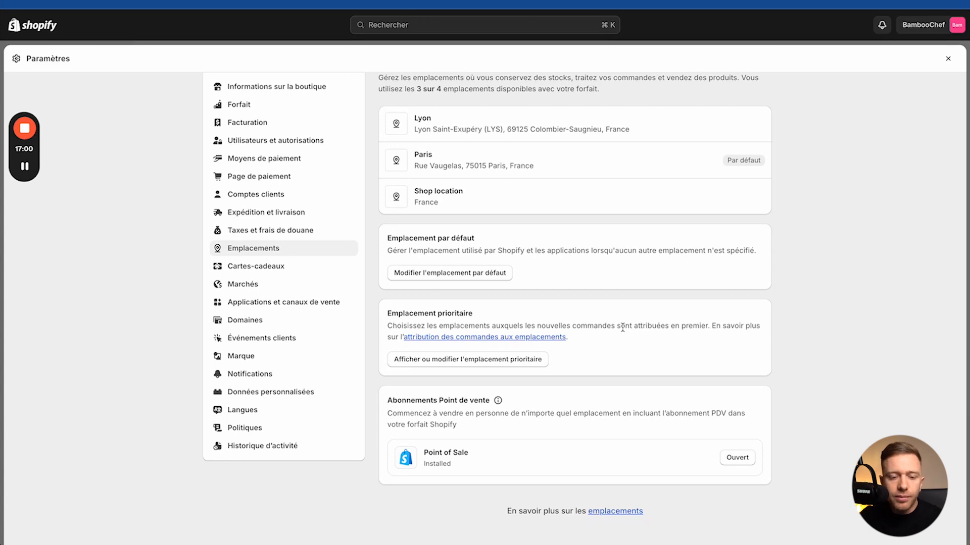
Step: In Cartes-cadeaux, enable Apple Wallet passes and preselect sending gift cards immediately
left_click(298, 262)
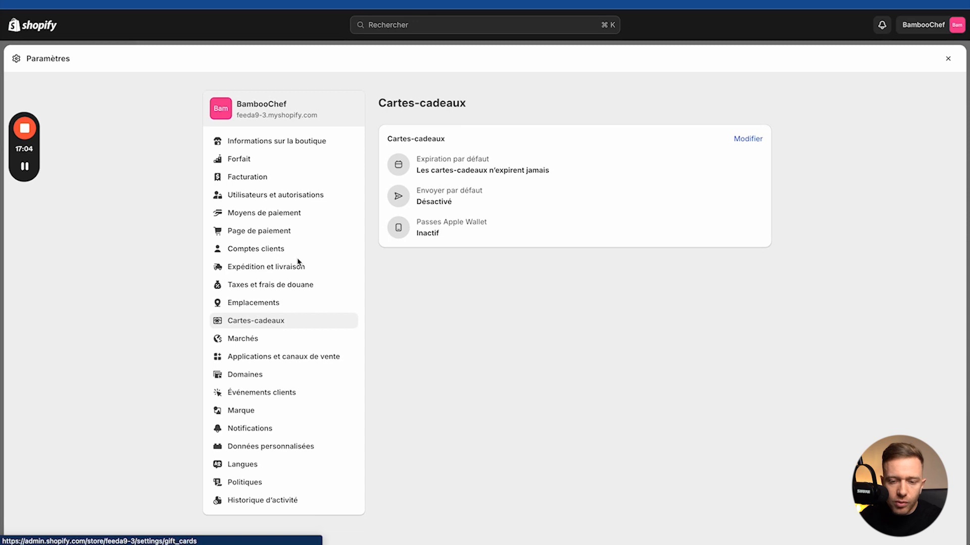
left_click(749, 139)
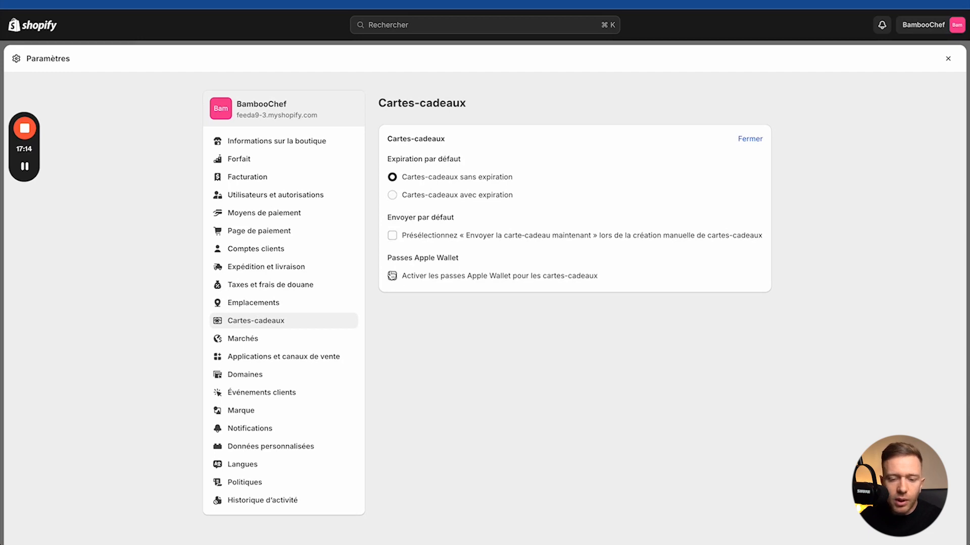
left_click(392, 276)
left_click(392, 235)
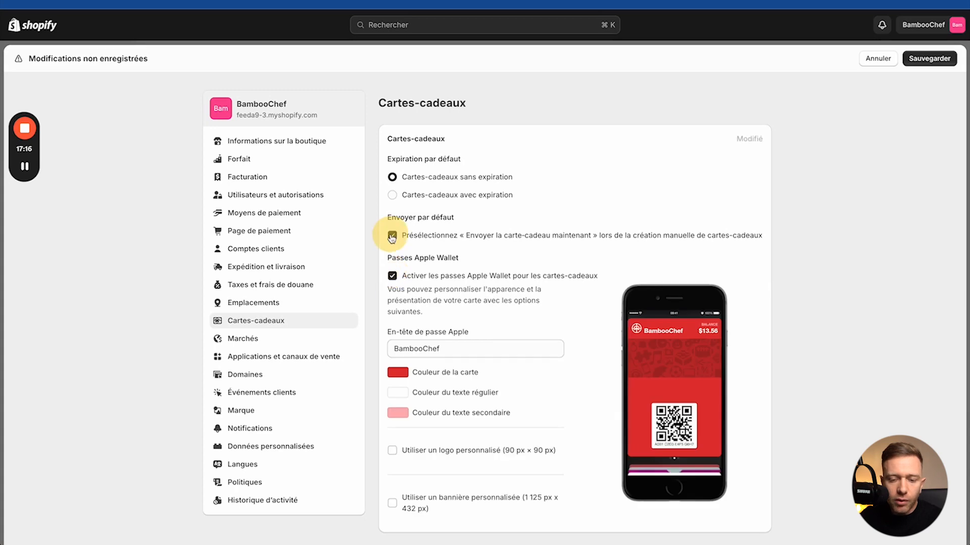
Step: Set the gift card colour to black and save the gift card settings
scroll(424, 328, "down", 1)
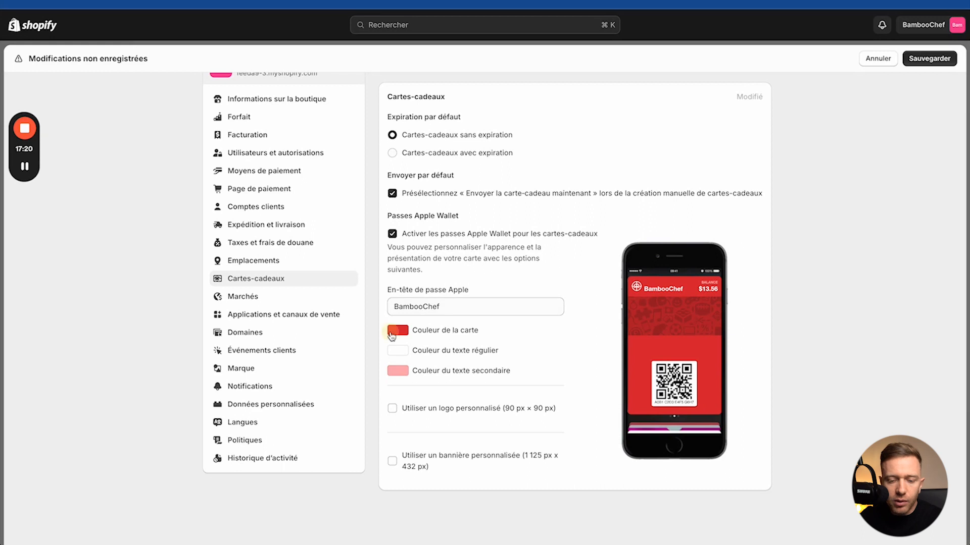
left_click(398, 330)
left_click_drag(404, 423, 381, 451)
left_click(382, 450)
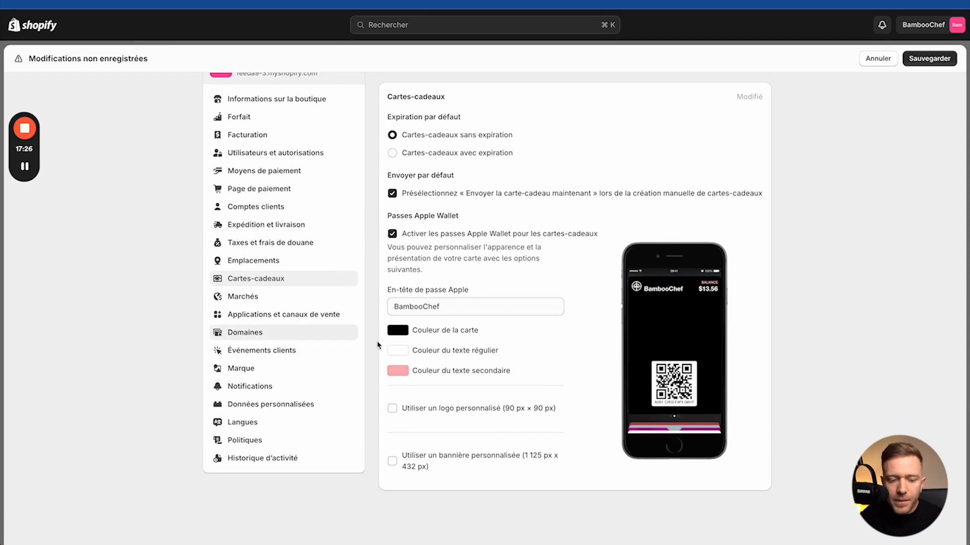
left_click(931, 59)
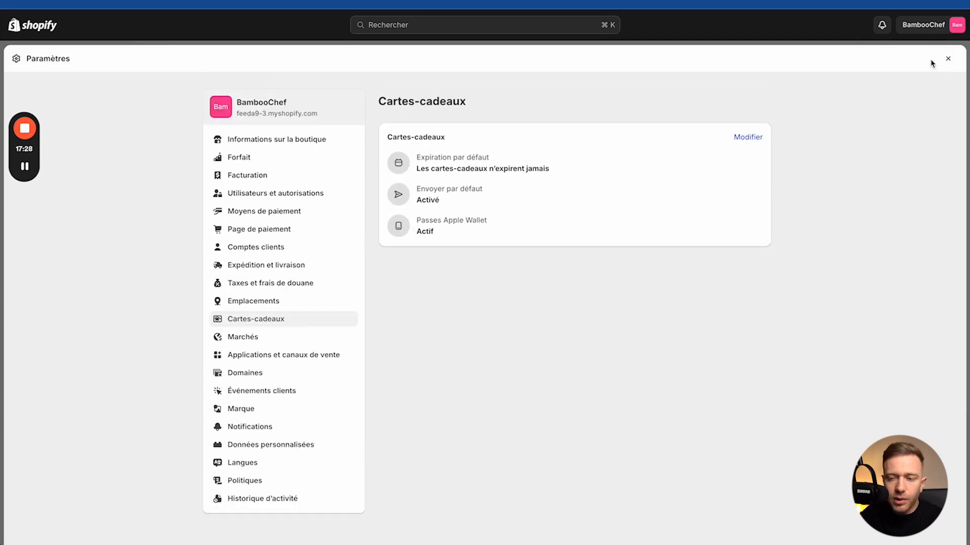
left_click(243, 339)
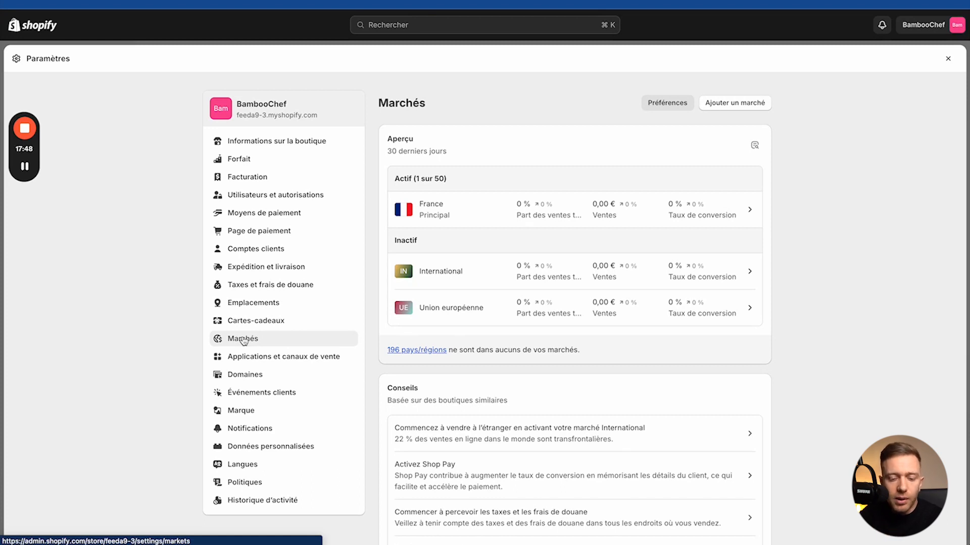
Step: Switch the Union européenne market from Inactif to Actif, save, and go back to Marchés
left_click(441, 312)
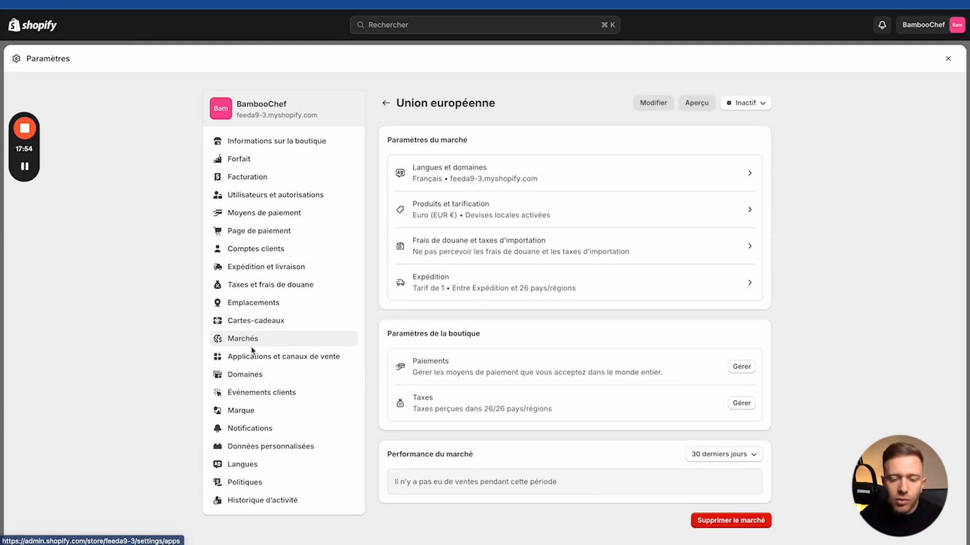
left_click(738, 104)
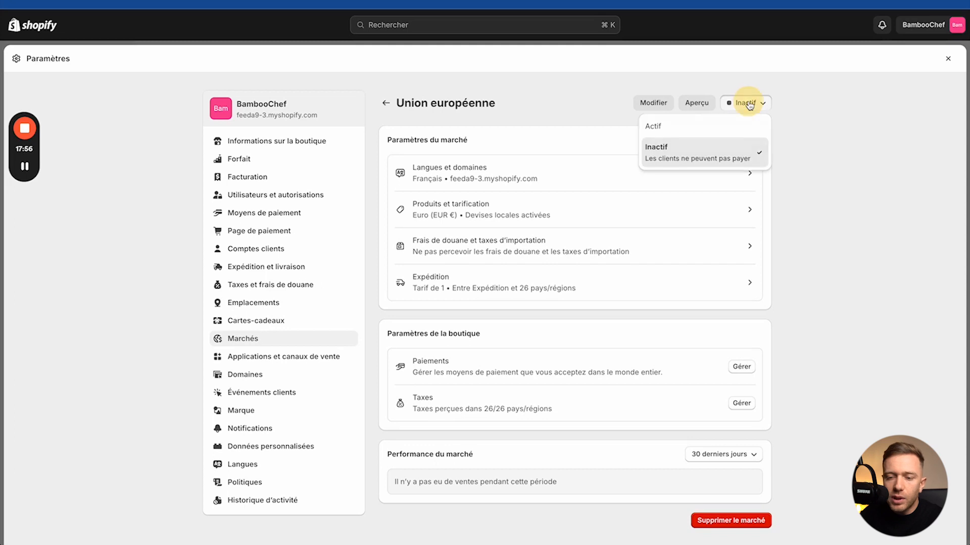
left_click(687, 135)
left_click(929, 60)
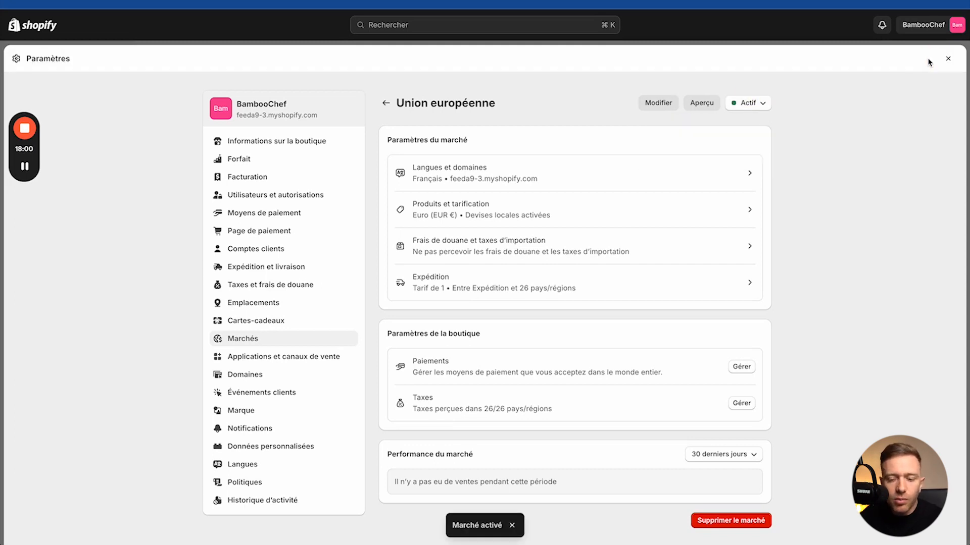
left_click(308, 345)
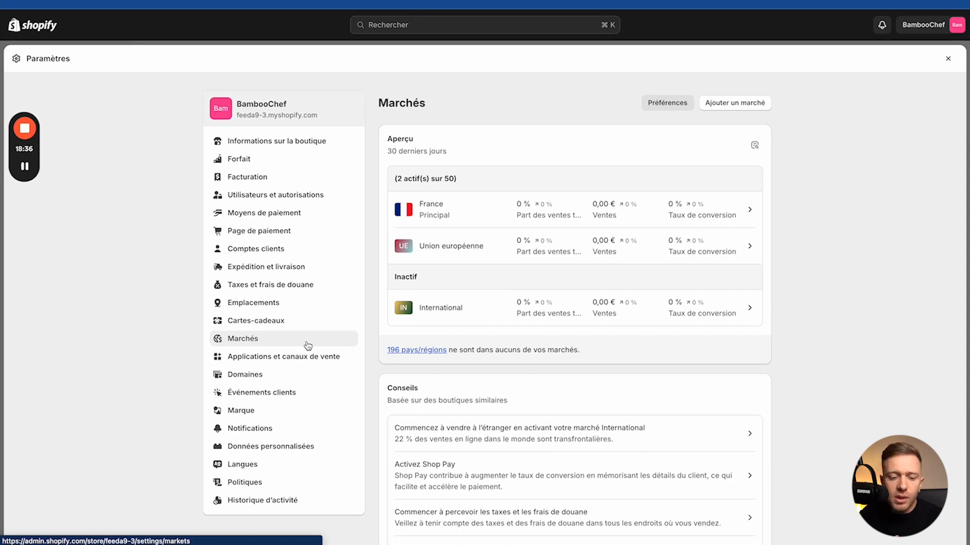
Step: Browse the installed apps and the Shopify App Store, then bring up the Domaines settings
left_click(289, 358)
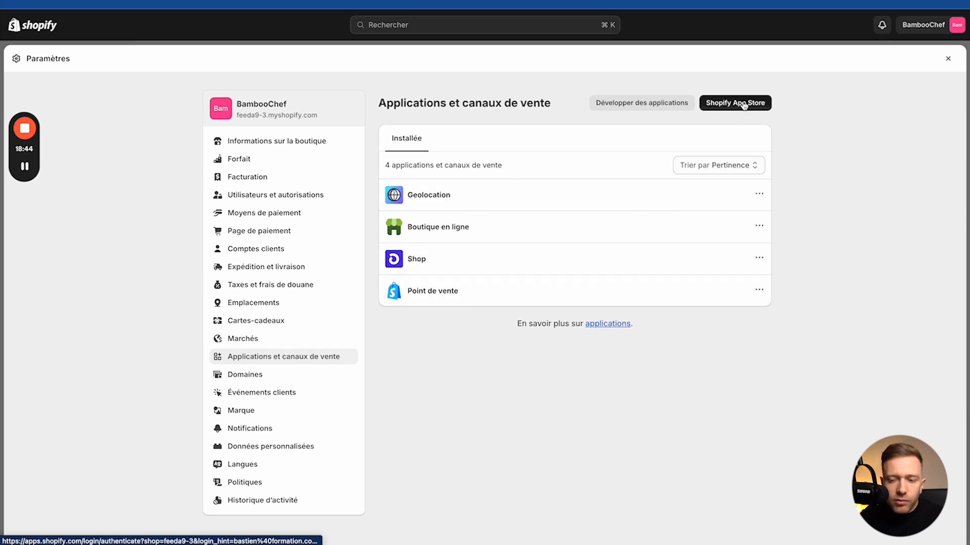
left_click(721, 106)
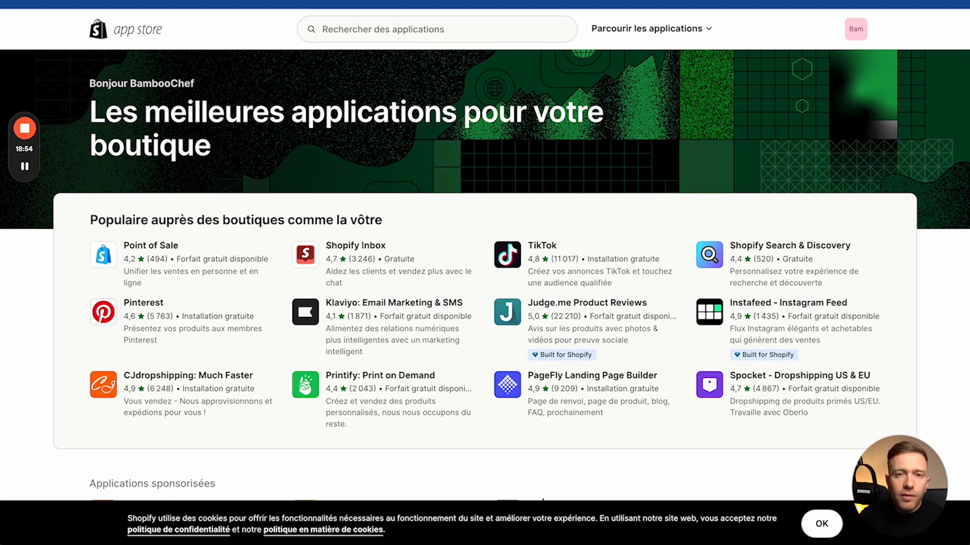
key("super+w")
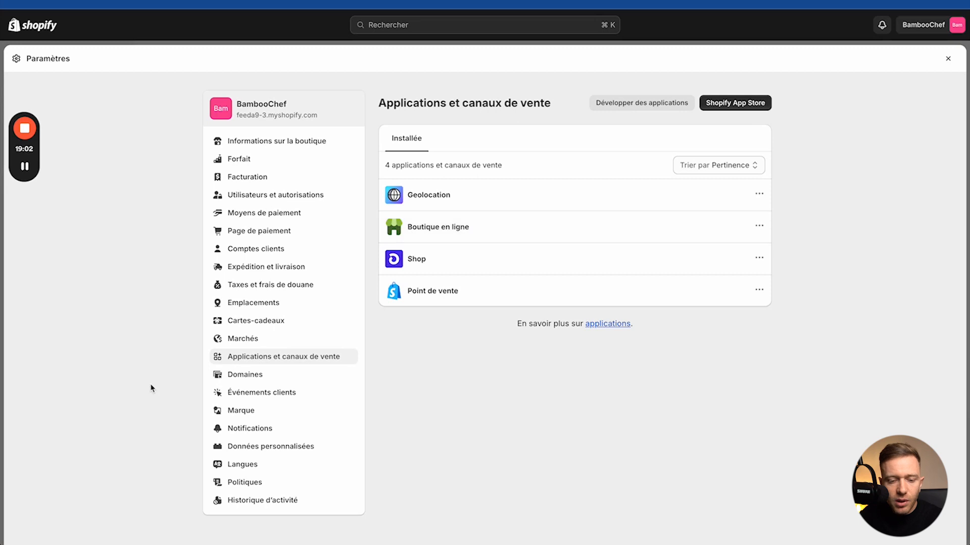
left_click(229, 375)
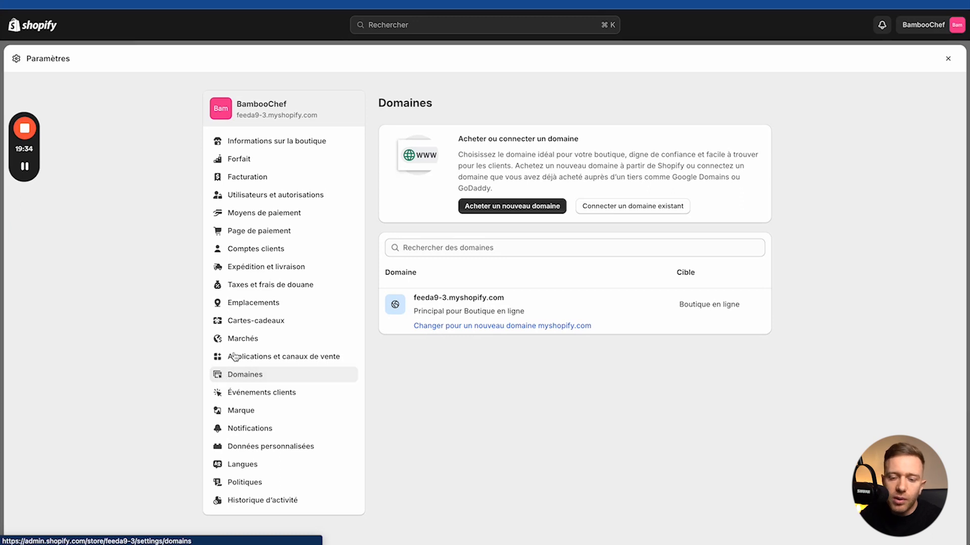
left_click(511, 208)
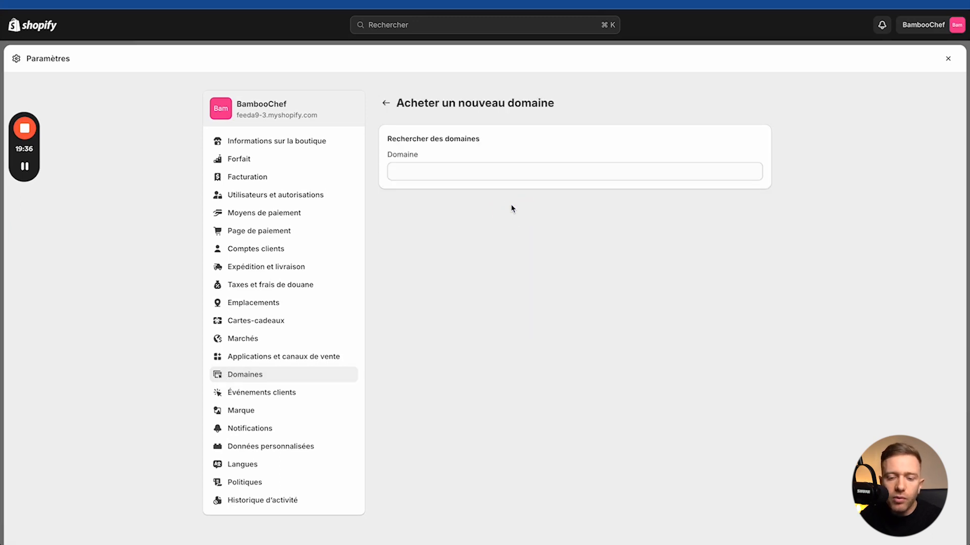
left_click(465, 170)
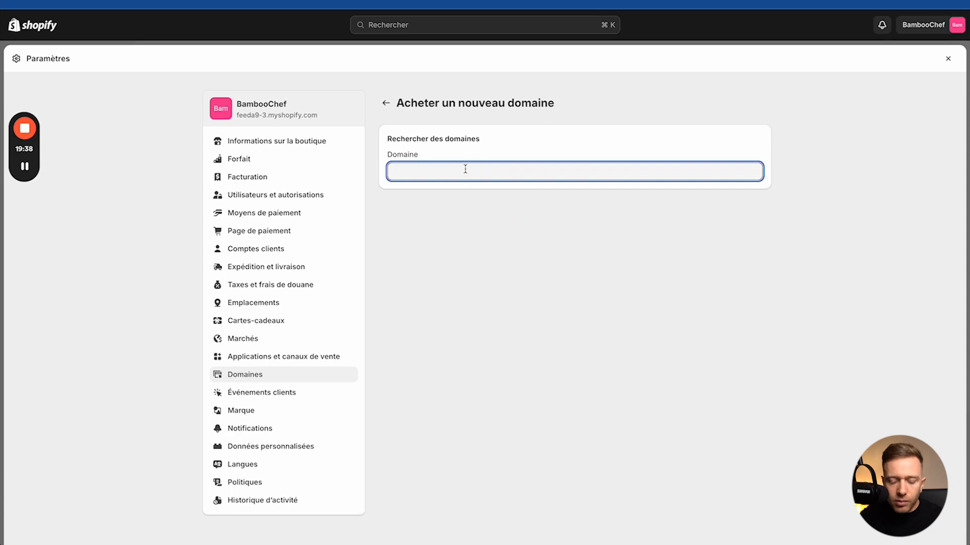
type("b")
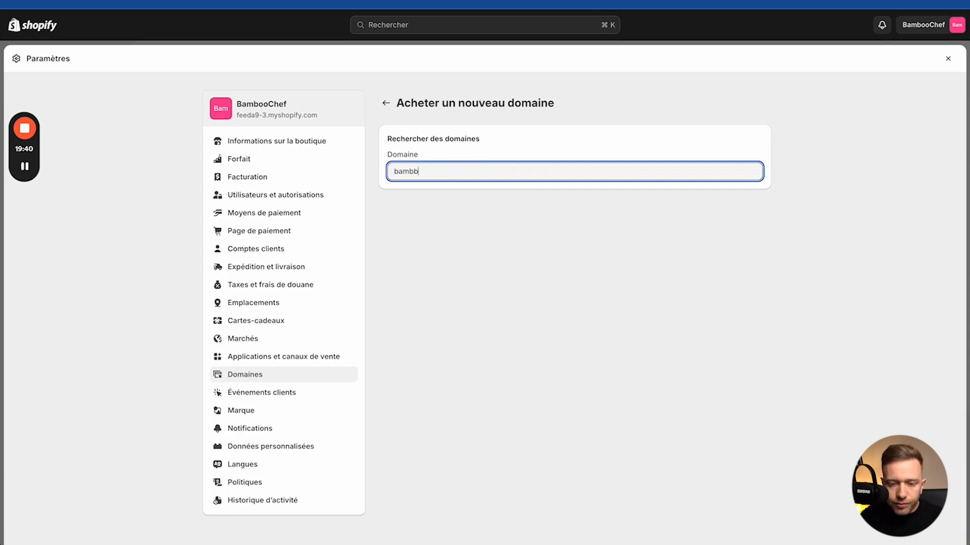
key("BackSpace")
type("oochef.fr")
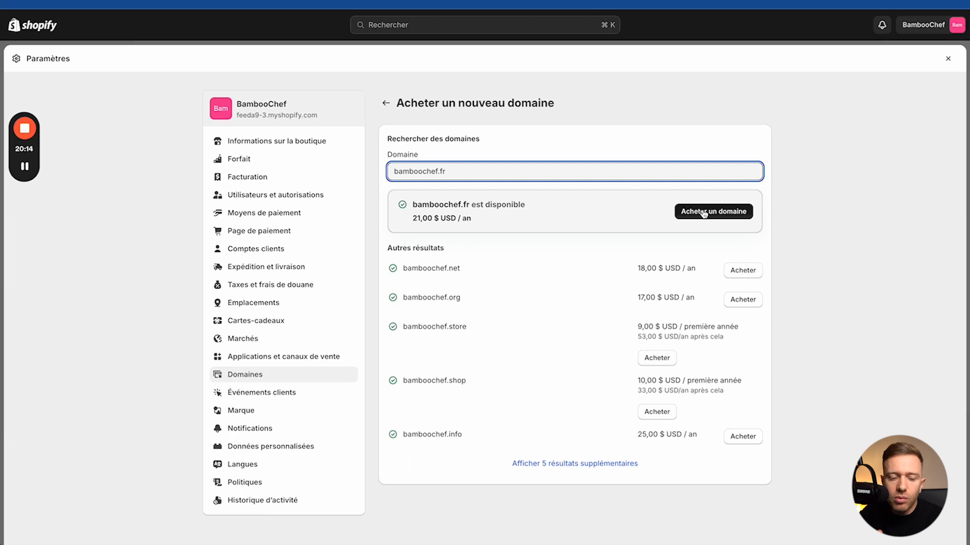
left_click(389, 99)
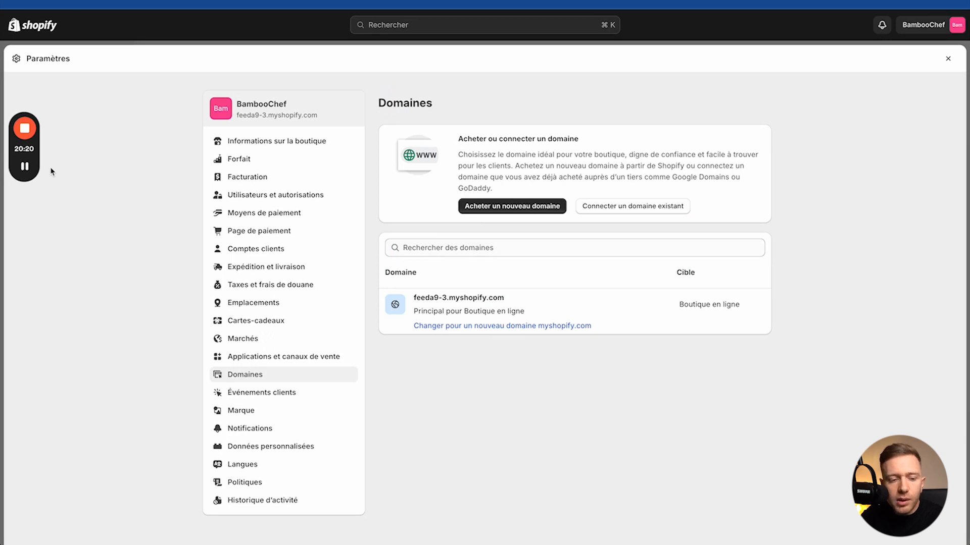
left_click(23, 256)
mouse_move(104, 1)
left_mouse_down()
mouse_move(107, 12)
mouse_move(347, 2)
left_mouse_up()
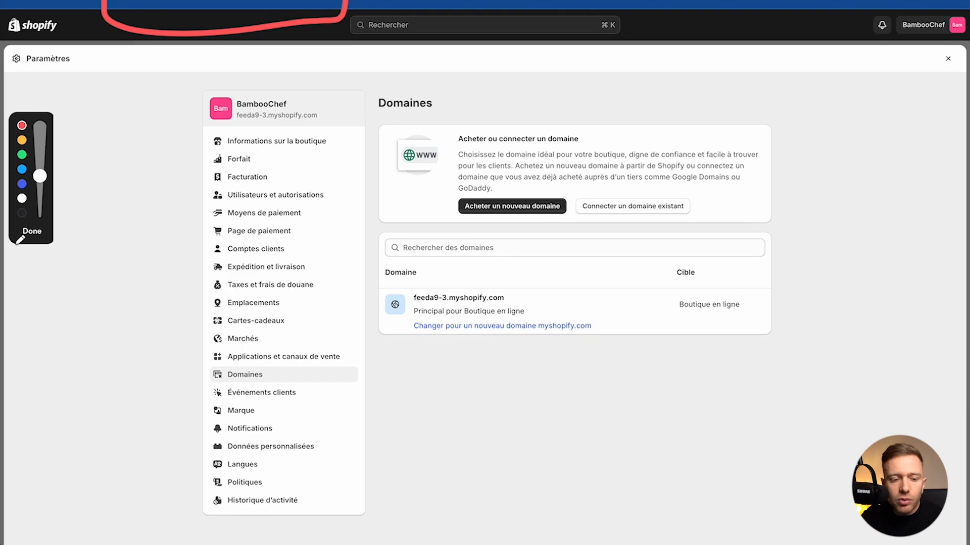
left_click(30, 232)
key("ctrl+Tab")
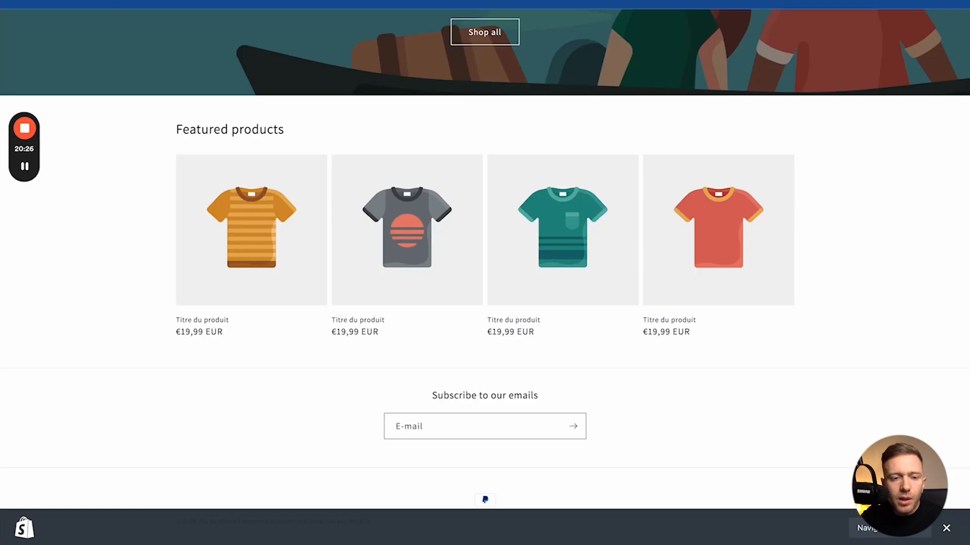
left_click(23, 251)
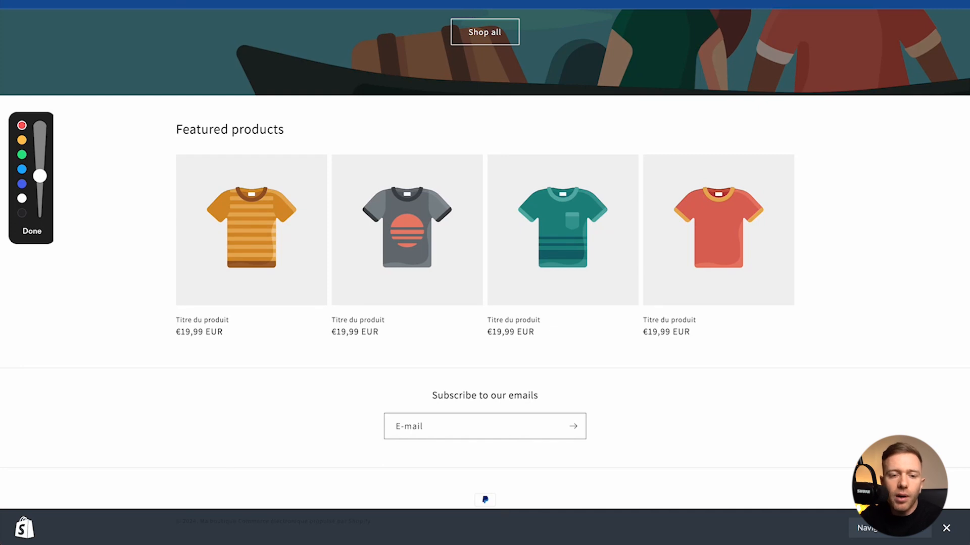
left_click(32, 231)
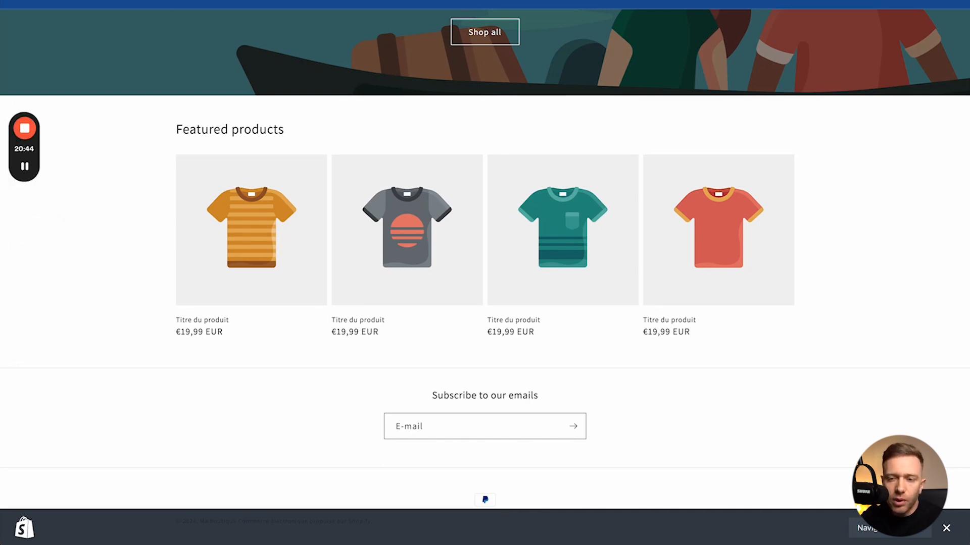
left_click(495, 2)
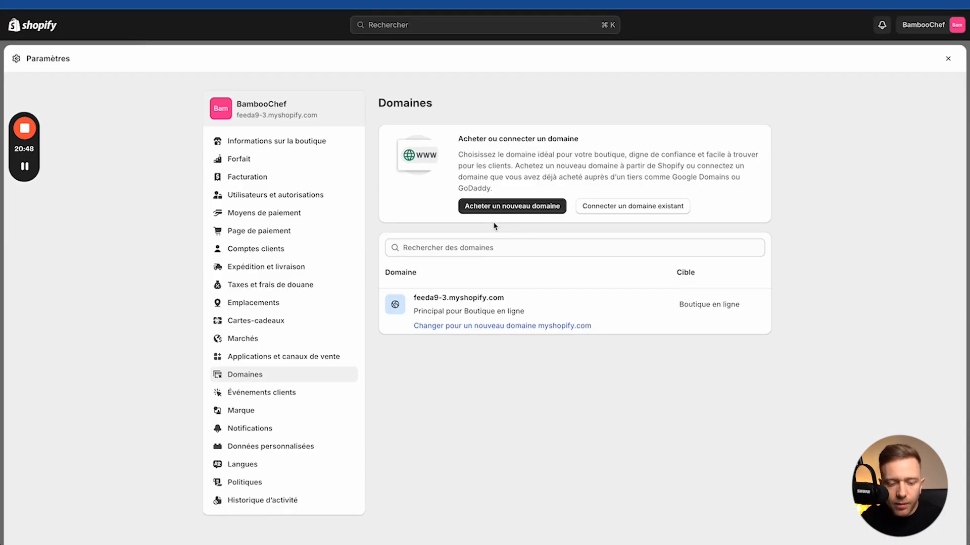
left_click(261, 395)
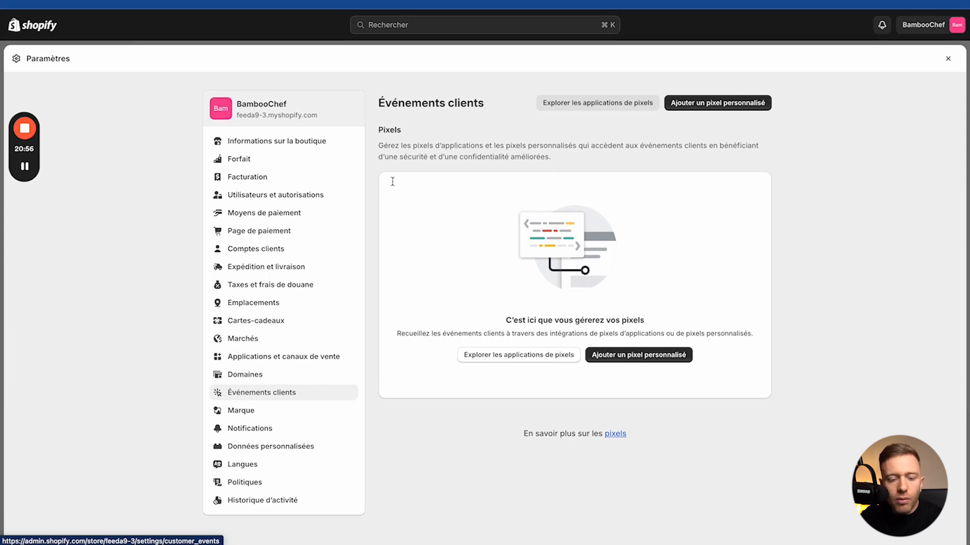
Step: Open the Marque branding settings page
left_click(247, 412)
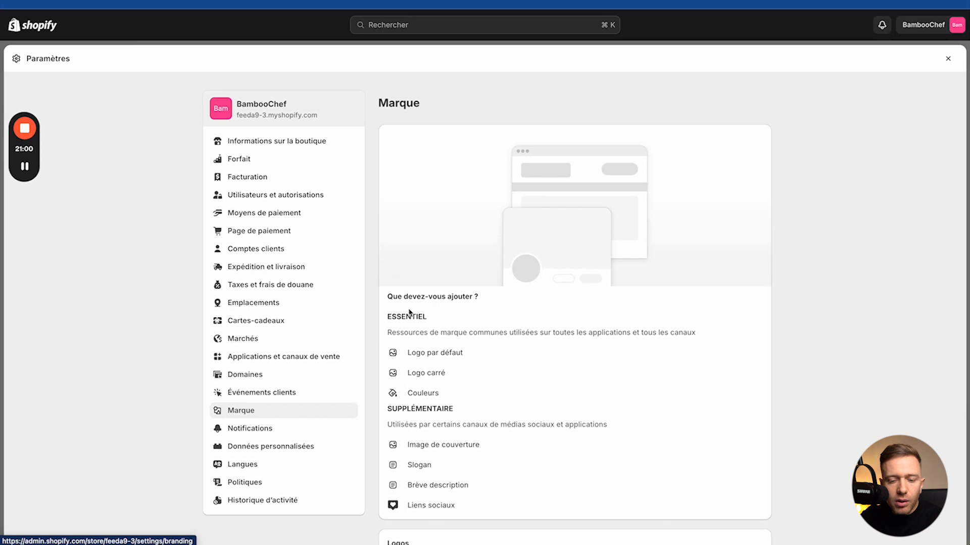
scroll(407, 329, "down", 1)
scroll(446, 330, "down", 5)
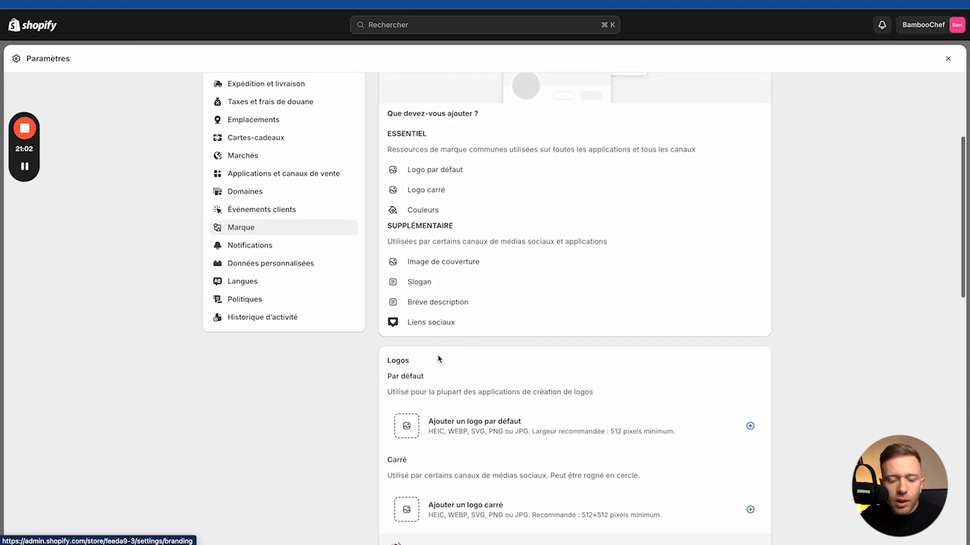
scroll(403, 435, "down", 5)
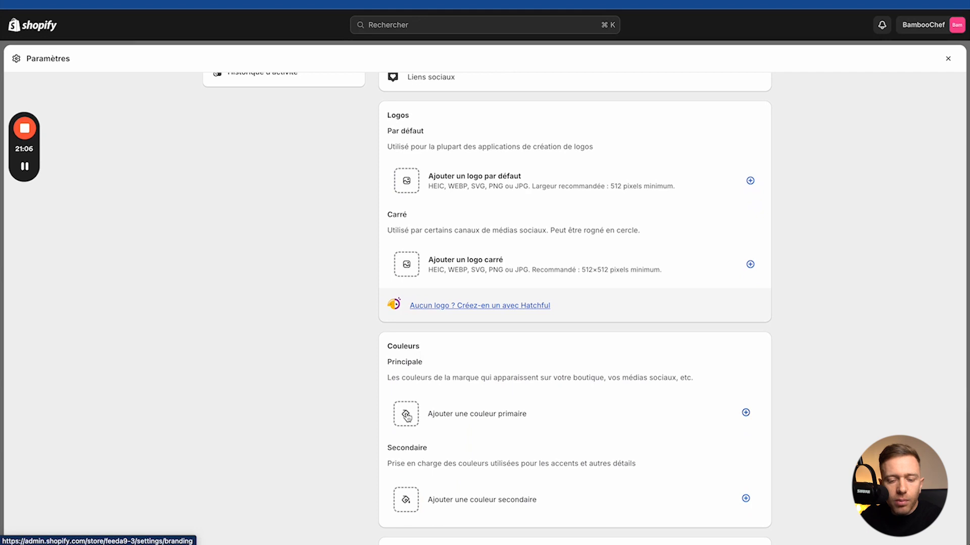
scroll(401, 422, "up", 1)
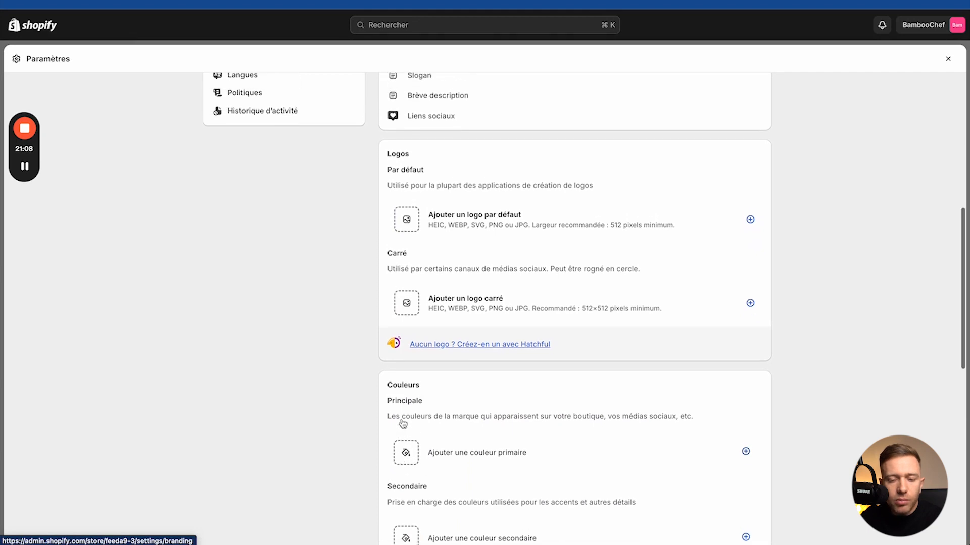
scroll(394, 340, "down", 12)
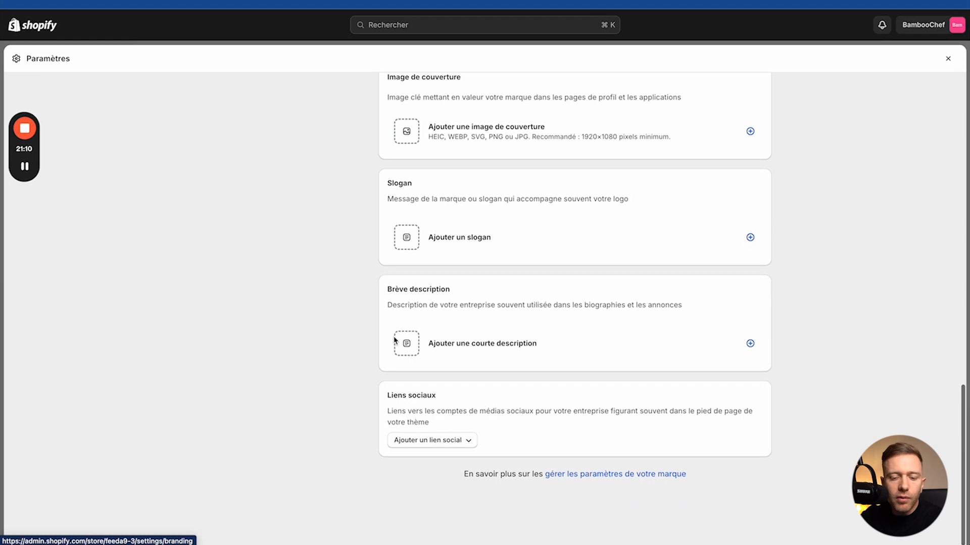
scroll(395, 339, "up", 12)
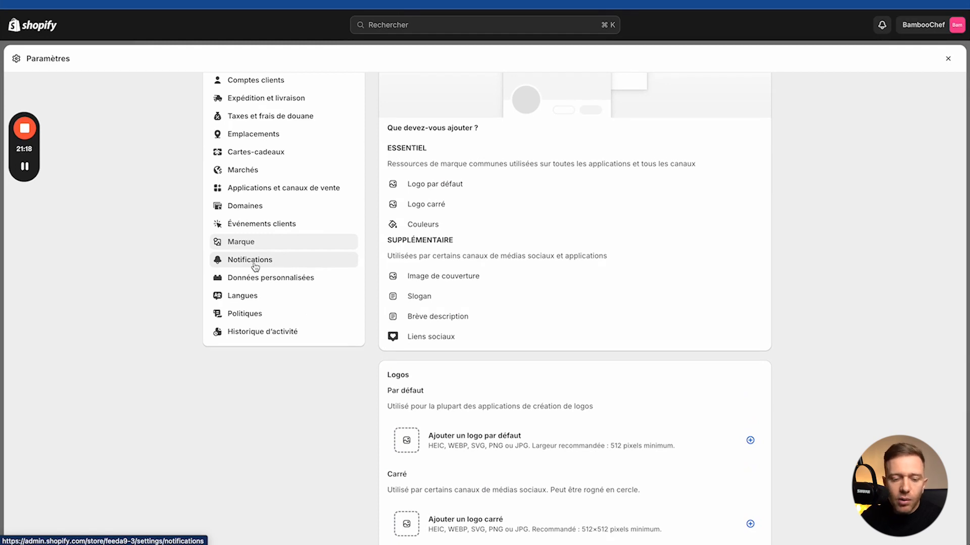
Step: Look through the Notifications settings and the customer notification templates
left_click(255, 266)
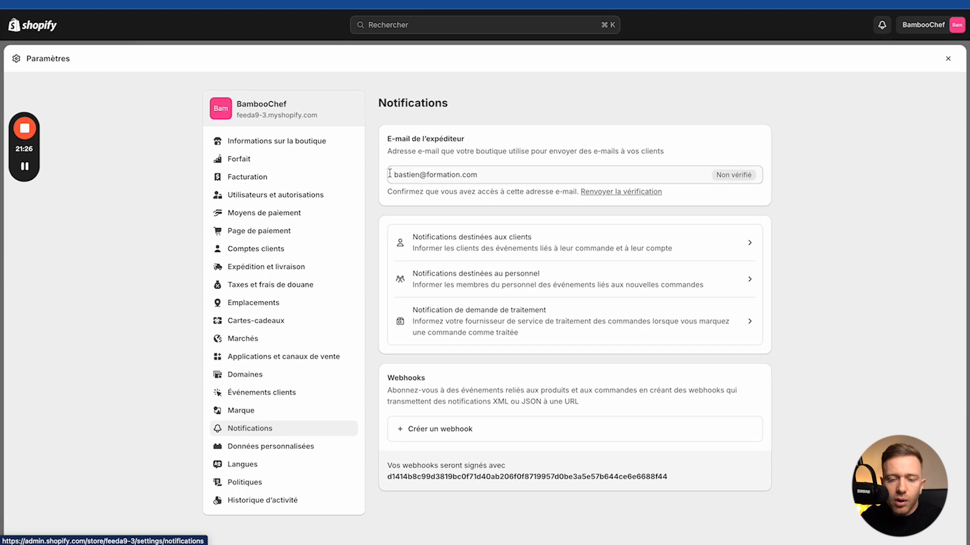
left_click_drag(389, 174, 493, 173)
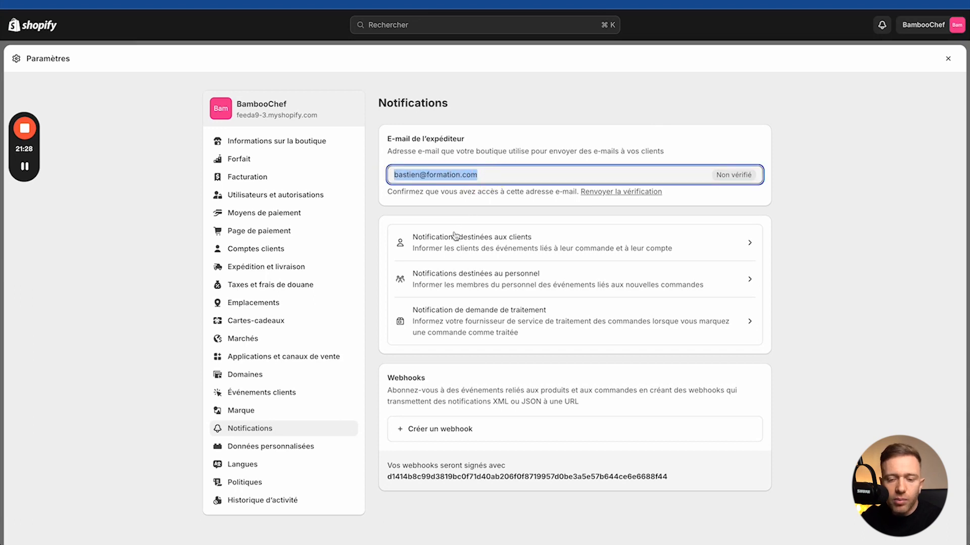
left_click(455, 236)
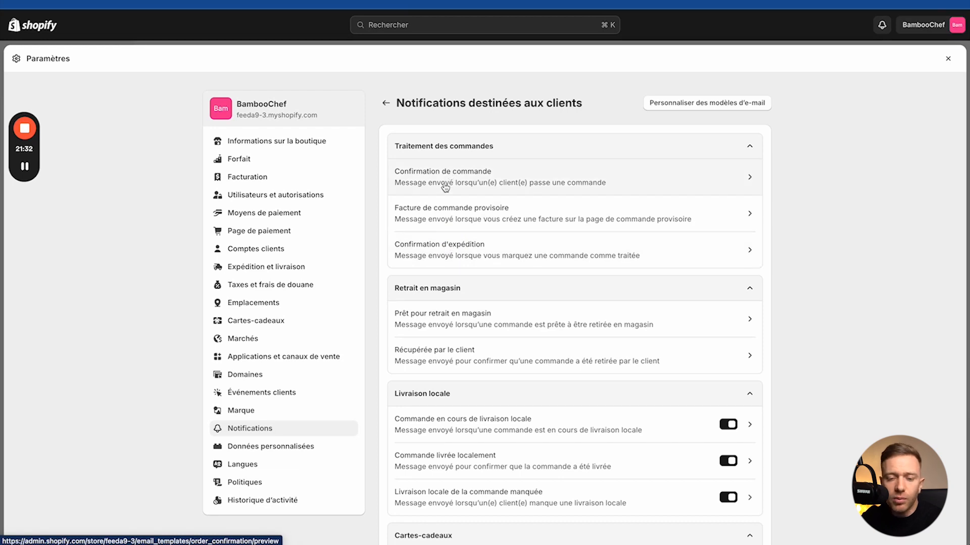
scroll(480, 247, "down", 2)
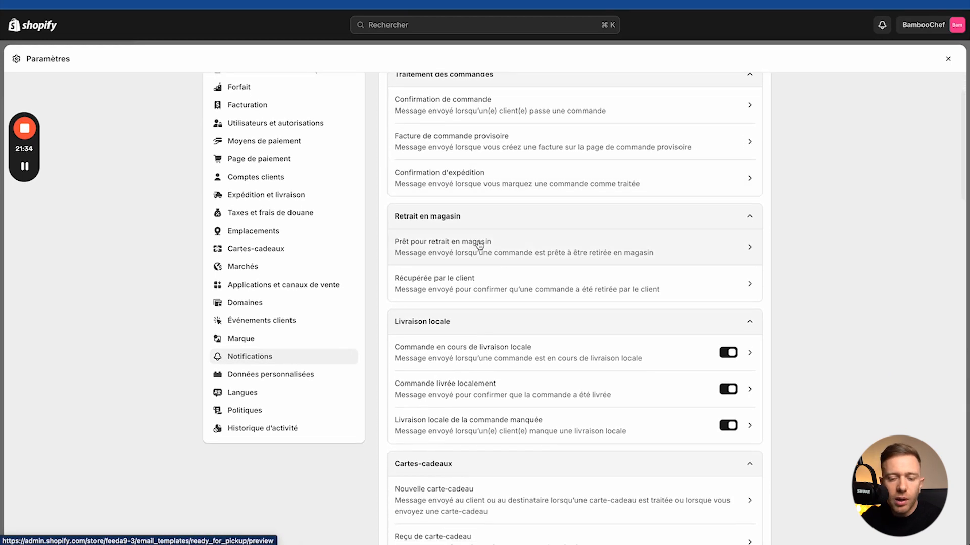
scroll(480, 245, "down", 1)
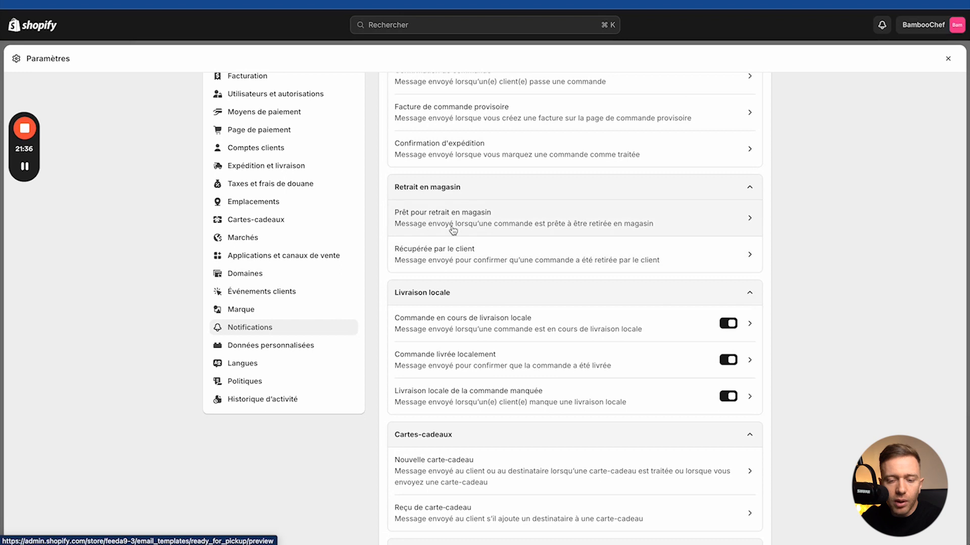
scroll(412, 278, "down", 12)
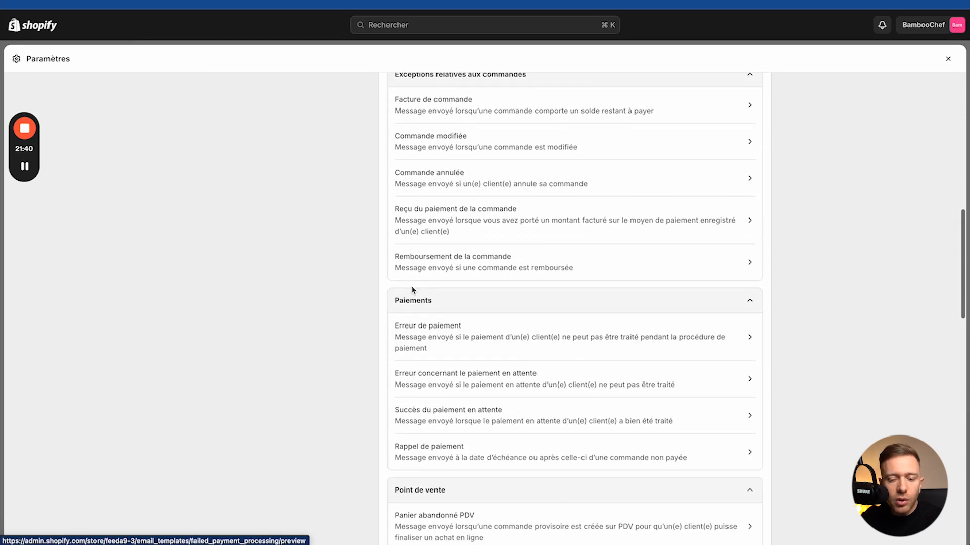
scroll(413, 290, "up", 15)
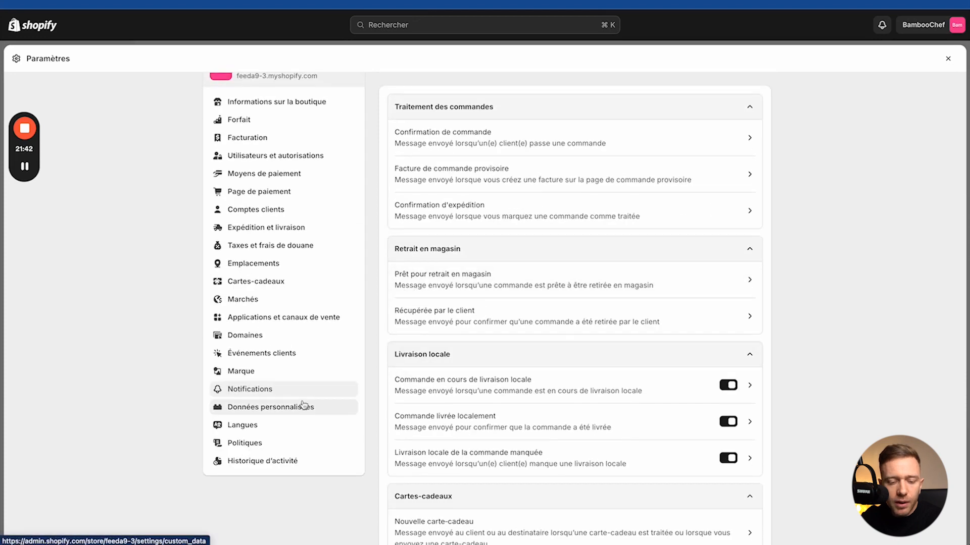
Step: Review the staff notifications and their new order template, then go to Données personnalisées
left_click(293, 391)
left_click(448, 282)
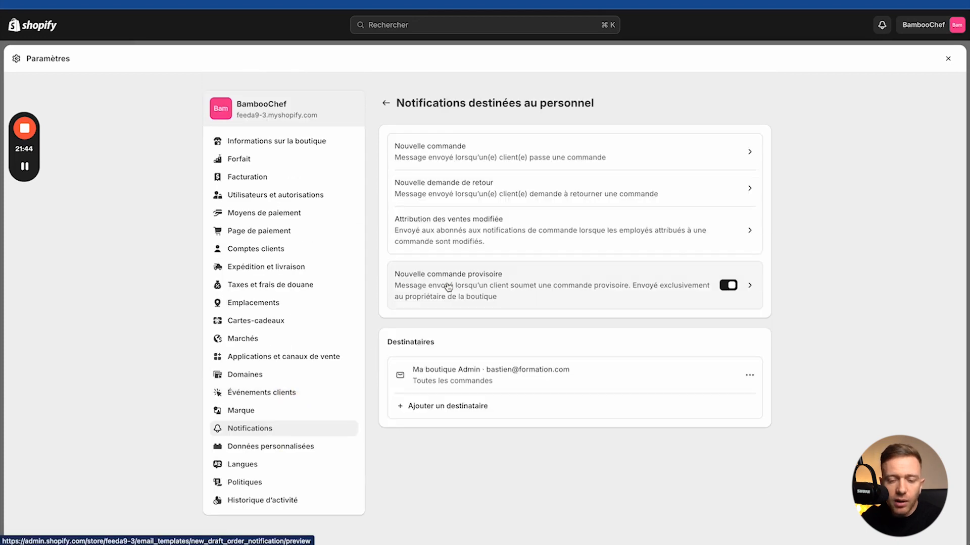
left_click_drag(399, 103, 601, 107)
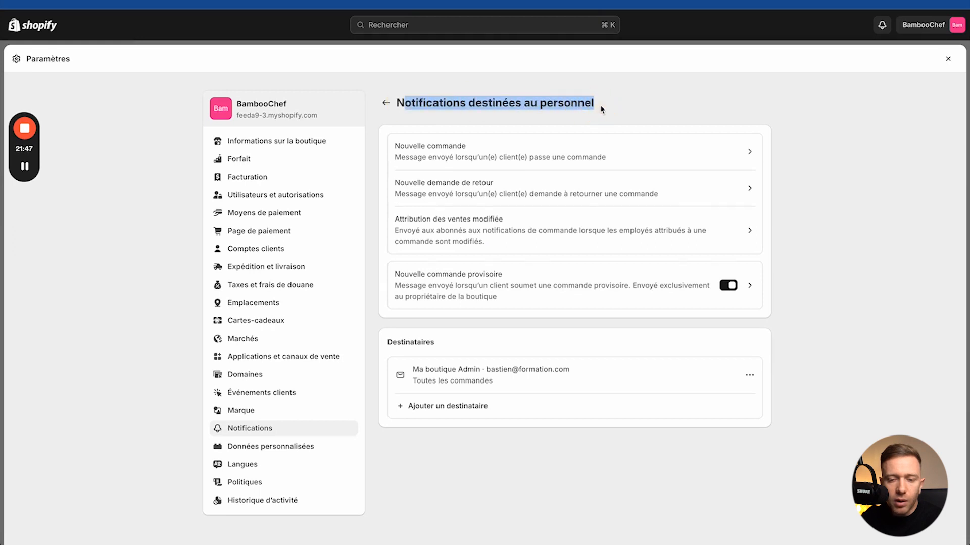
left_click(436, 149)
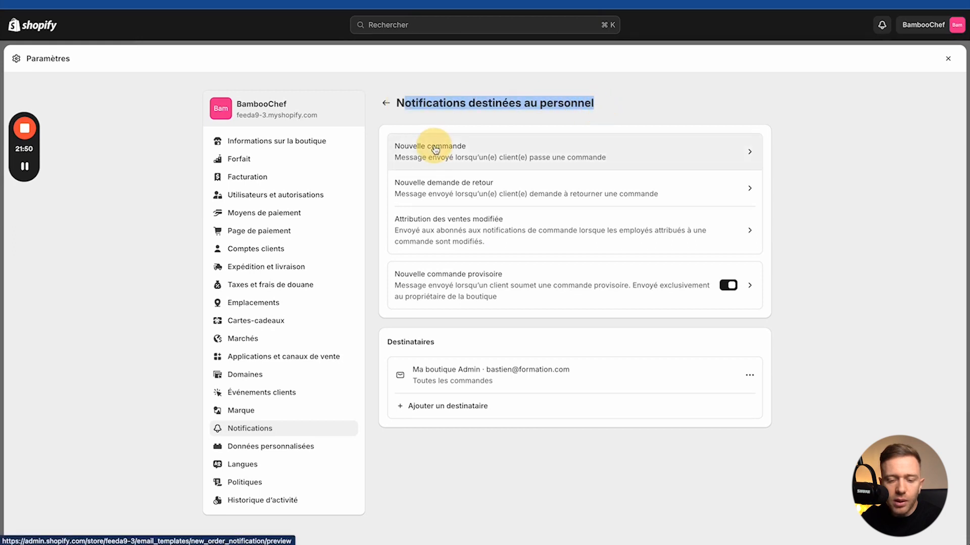
scroll(473, 289, "down", 2)
scroll(454, 303, "up", 2)
left_click(388, 105)
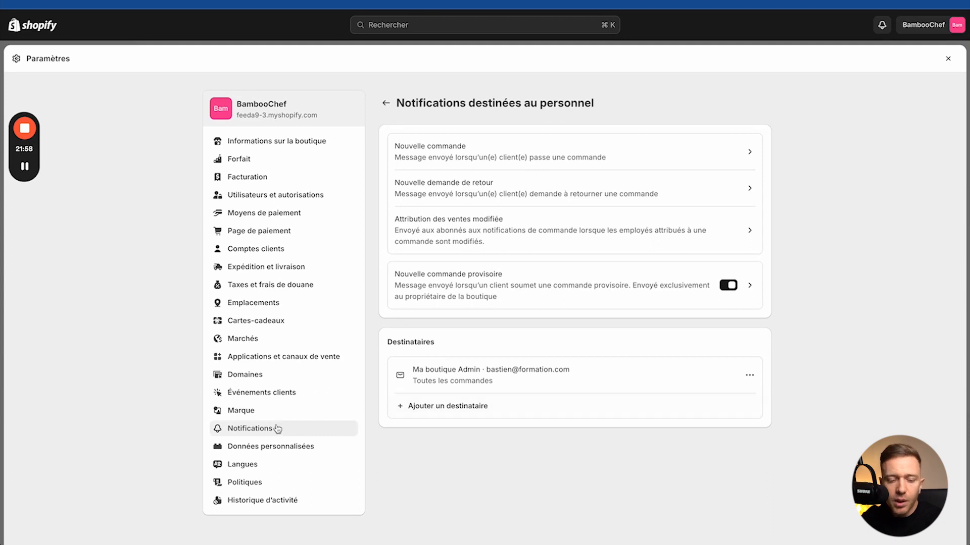
left_click(261, 445)
Step: View the Produits metafield definitions, then switch to the Langues settings page
left_click(512, 197)
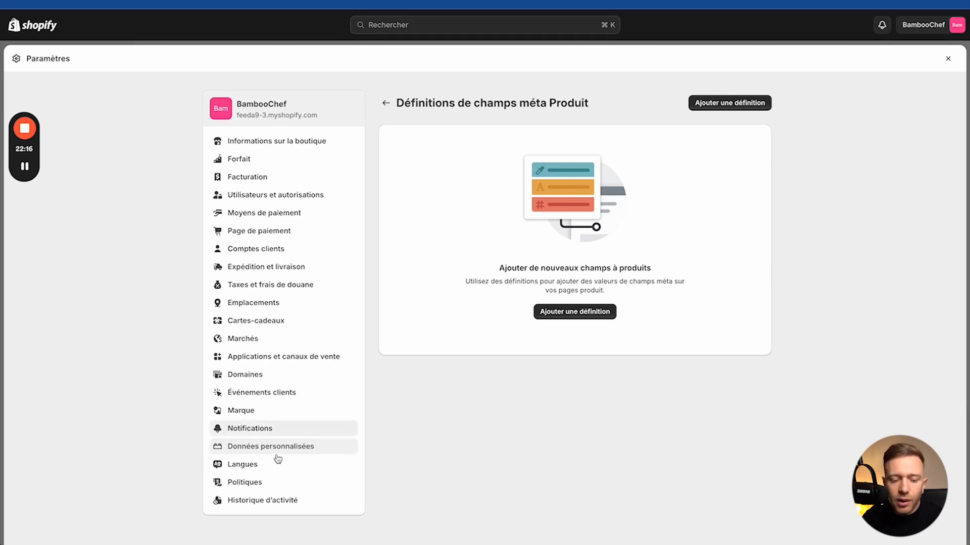
left_click(261, 469)
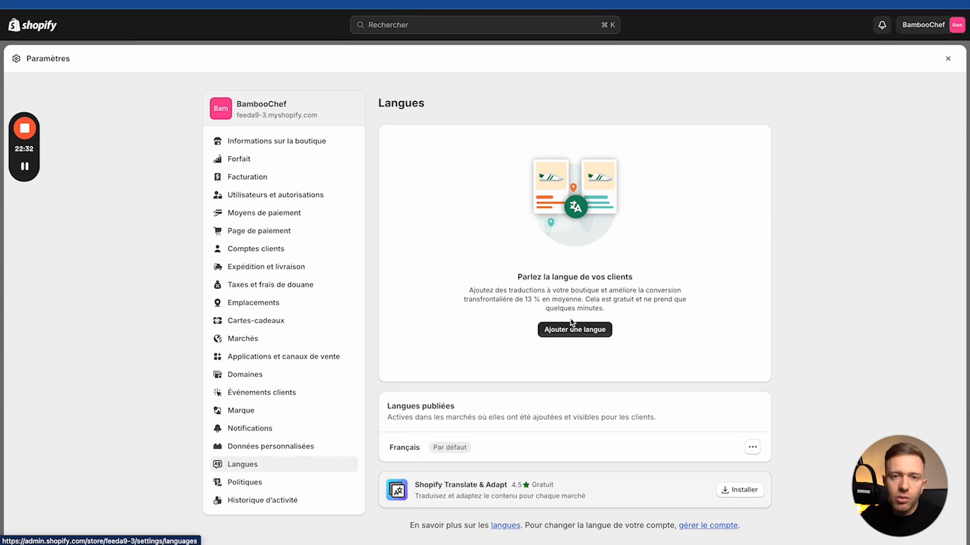
Step: Check the empty Politiques sections down to Mentions légales and select the 'Politique de retour' heading
left_click(277, 491)
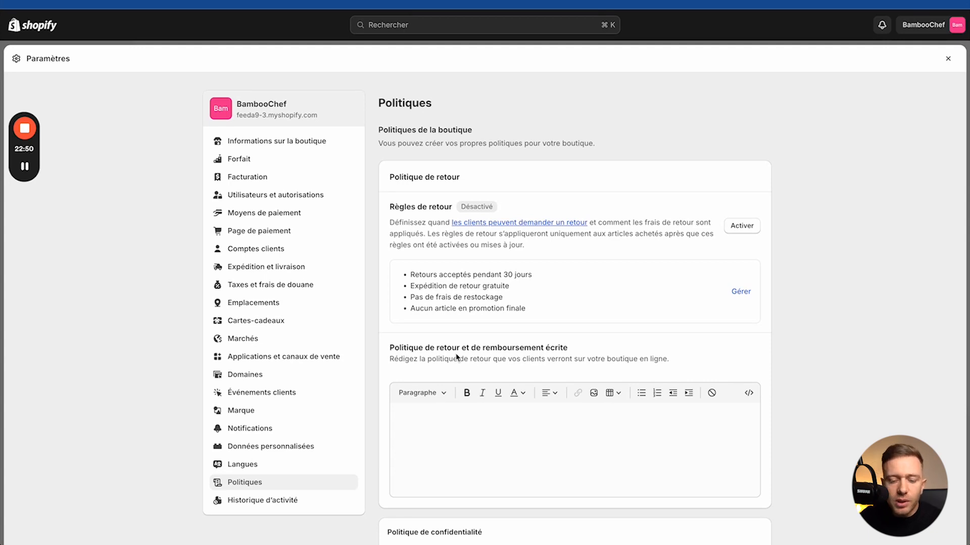
scroll(456, 358, "down", 15)
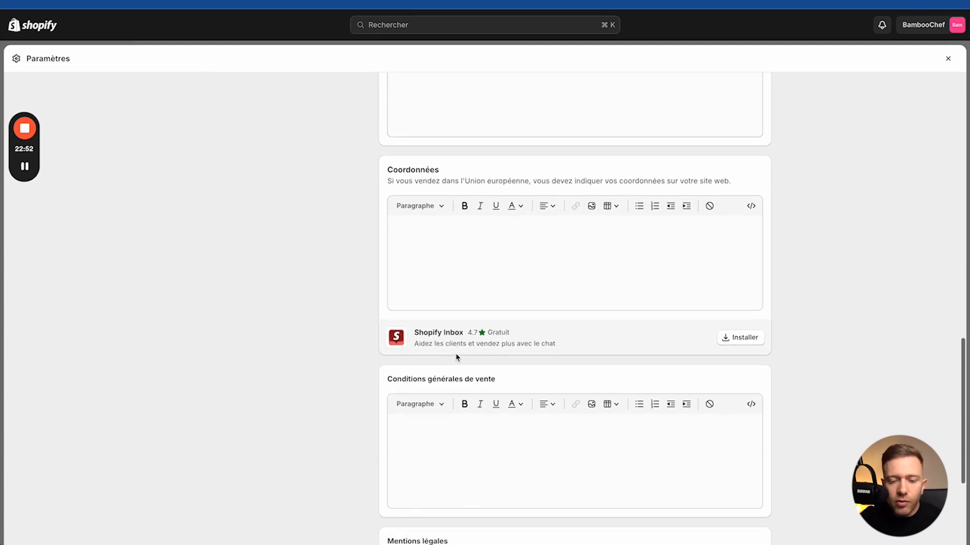
scroll(456, 357, "down", 5)
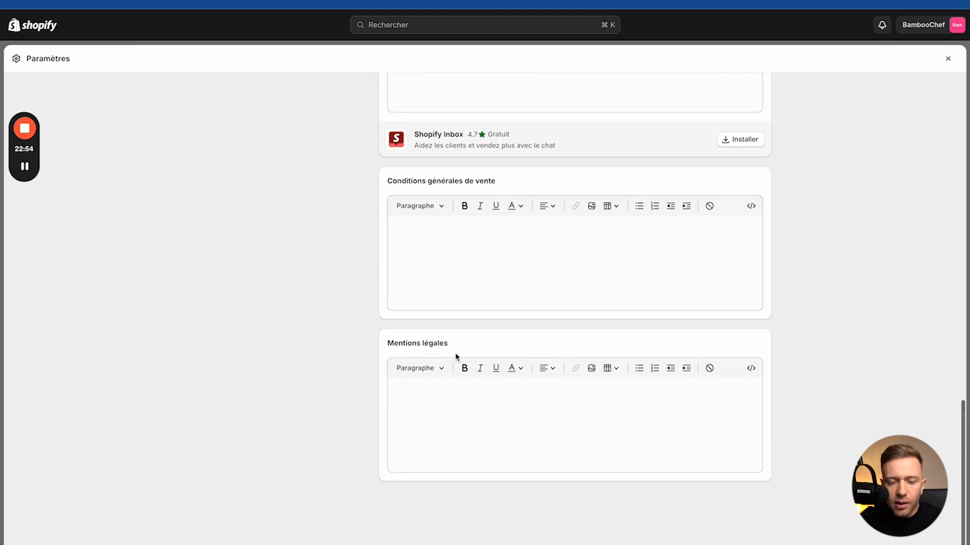
scroll(456, 357, "up", 20)
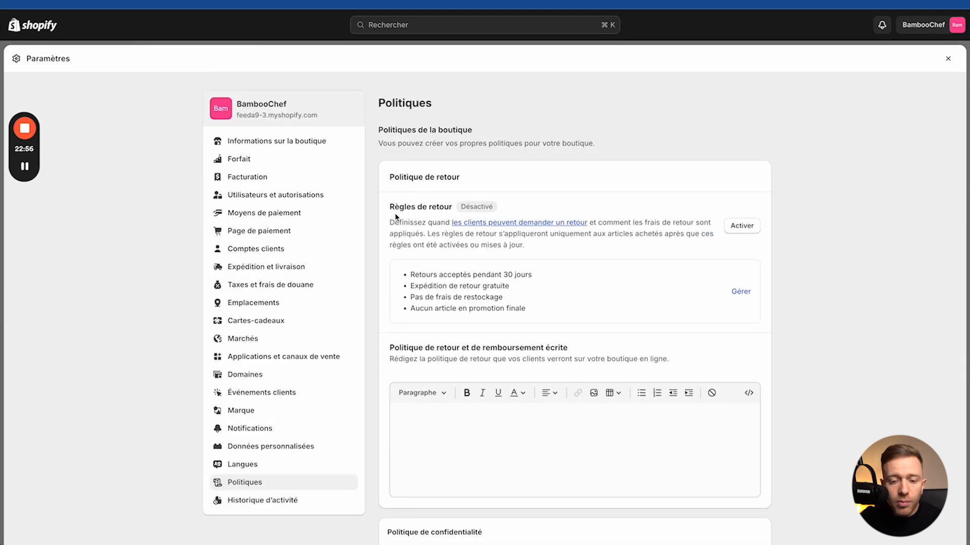
left_click_drag(388, 207, 456, 208)
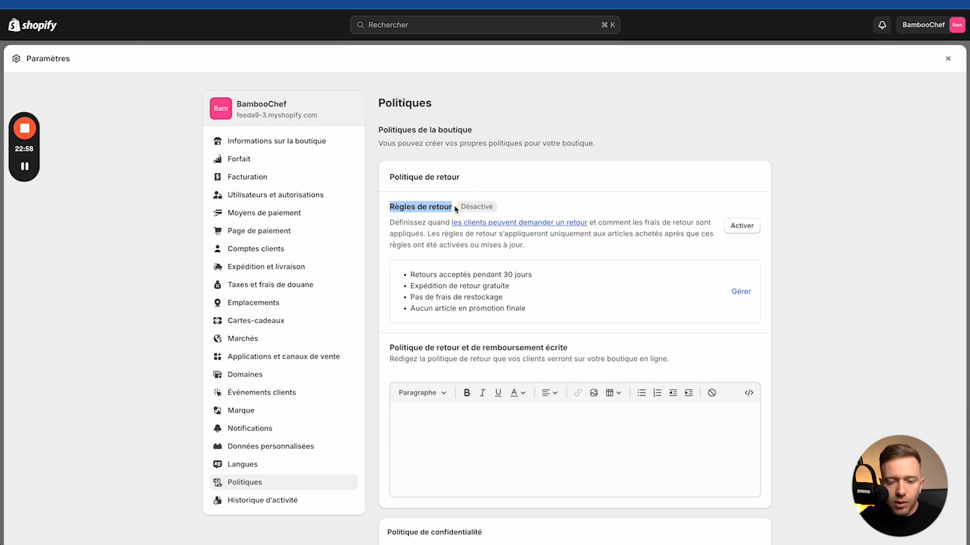
triple_click(423, 177)
key("super+c")
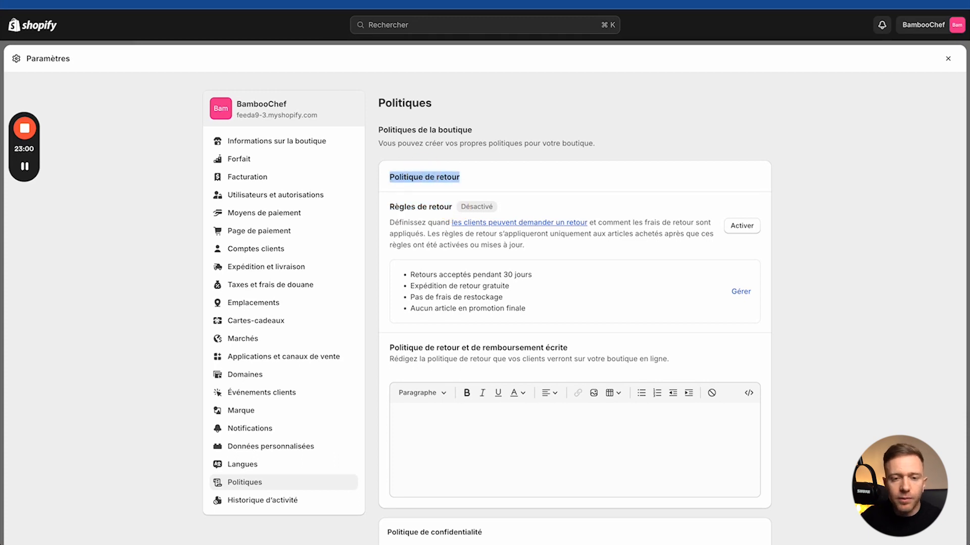
key("ctrl+Up")
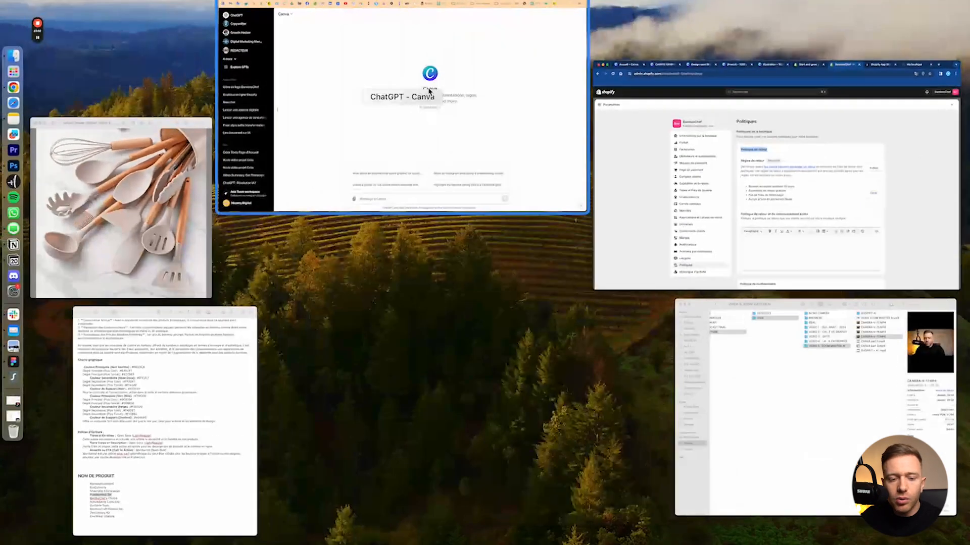
Step: Search the ChatGPT GPT directory for 'legal' and open LegalGPT
left_click(429, 91)
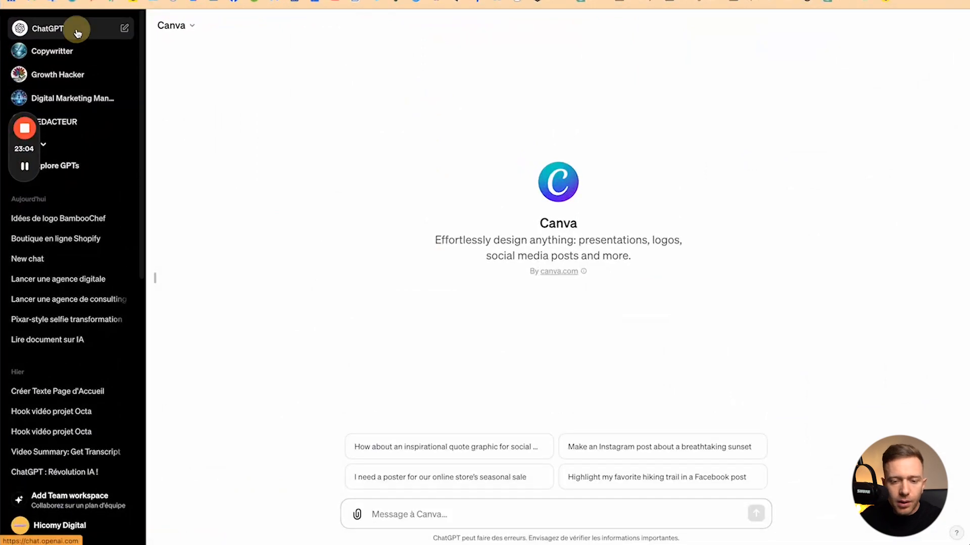
left_click(93, 167)
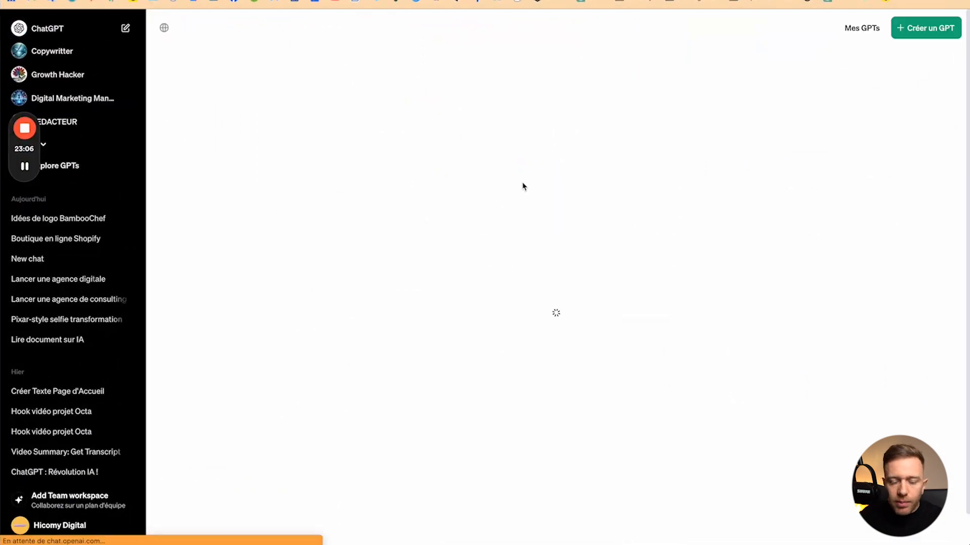
left_click(411, 143)
type("legal")
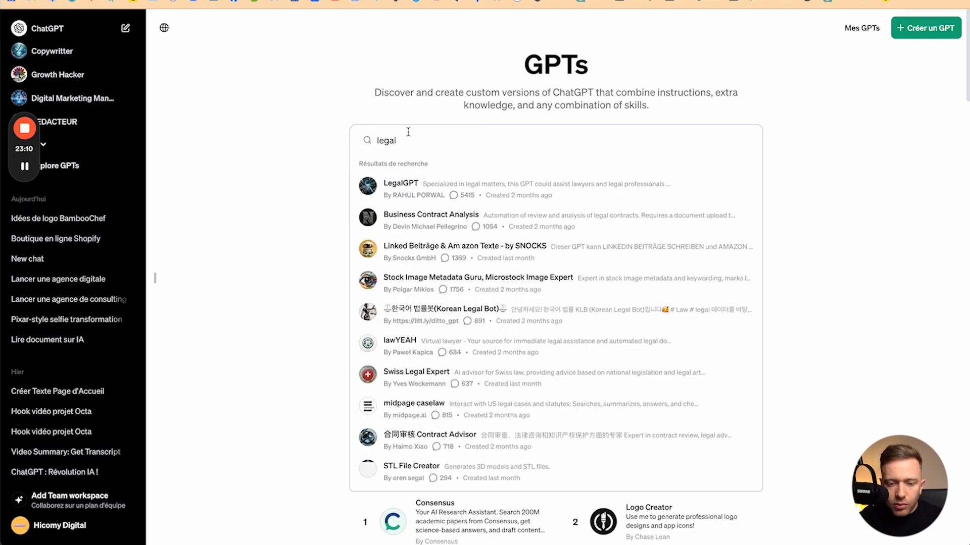
left_click(394, 190)
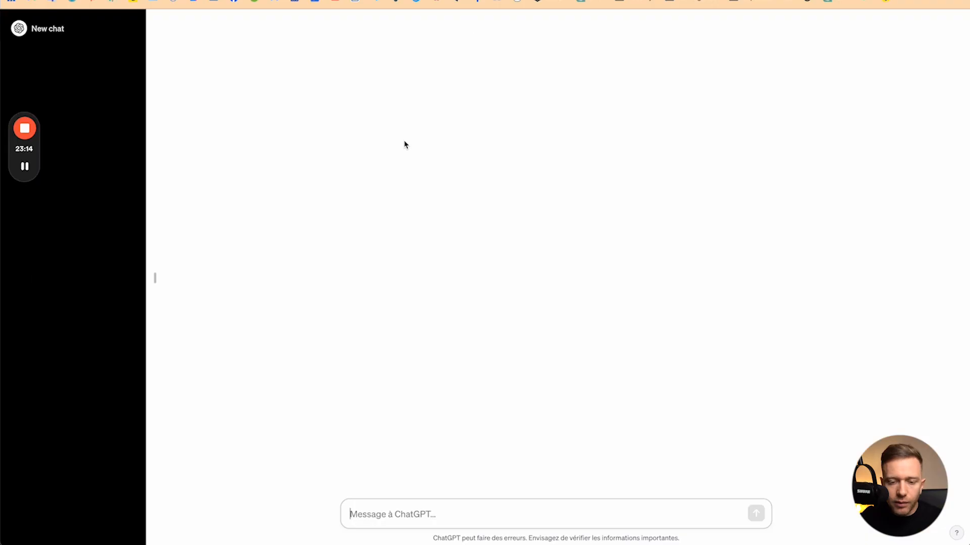
Step: Ask LegalGPT for a BambooChef 'Politique de retour' with 14-day returns, then copy its reply
type("peut t")
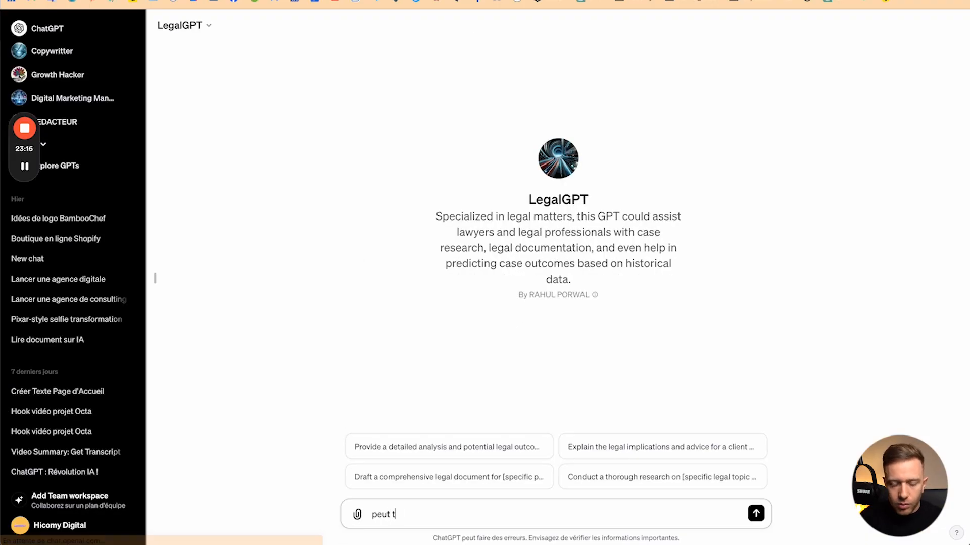
type("u me créer de")
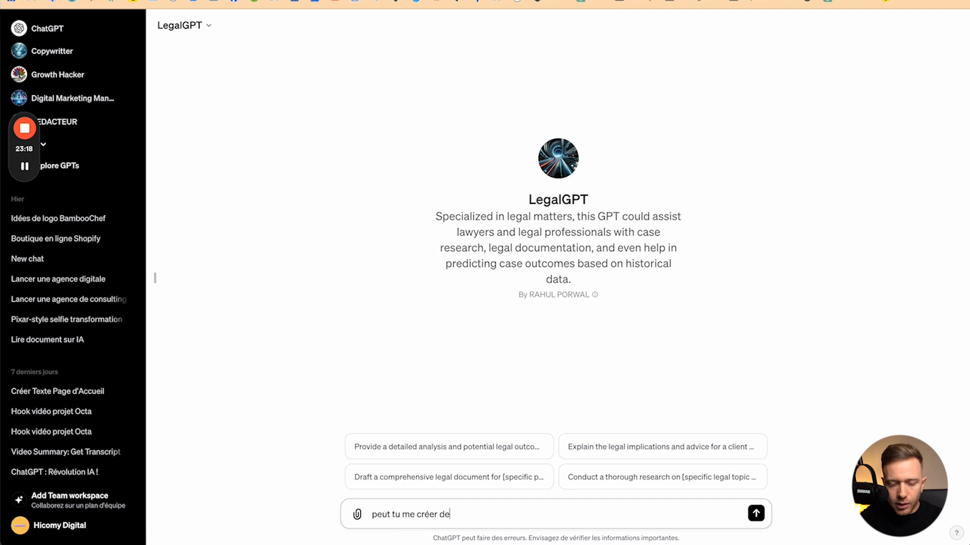
type("s")
key("super+v")
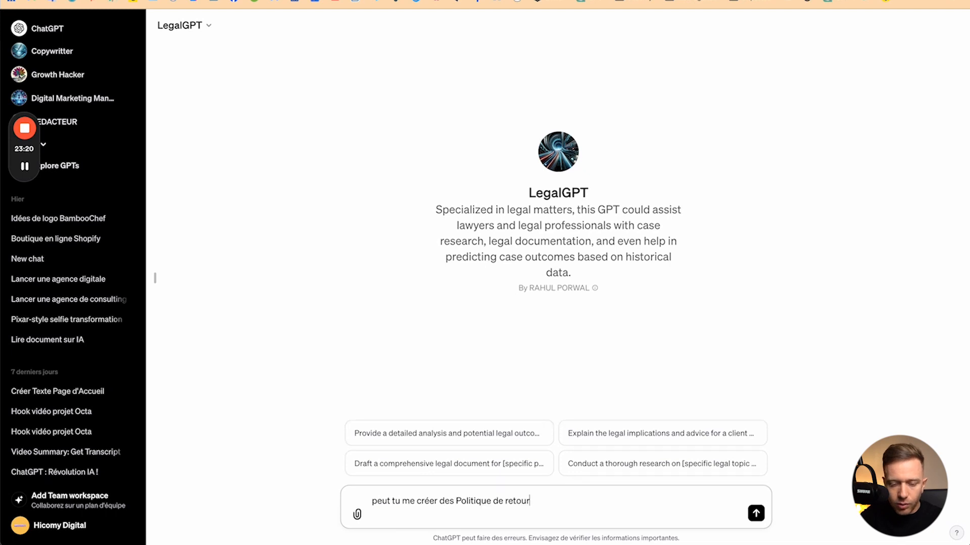
type("pour ma b")
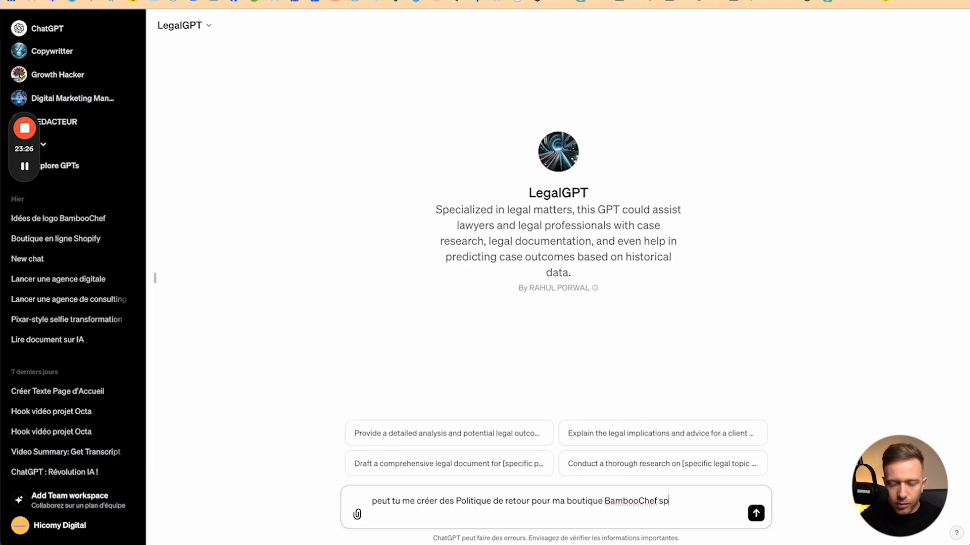
type("outique BambooChef stp")
key("shift+Return")
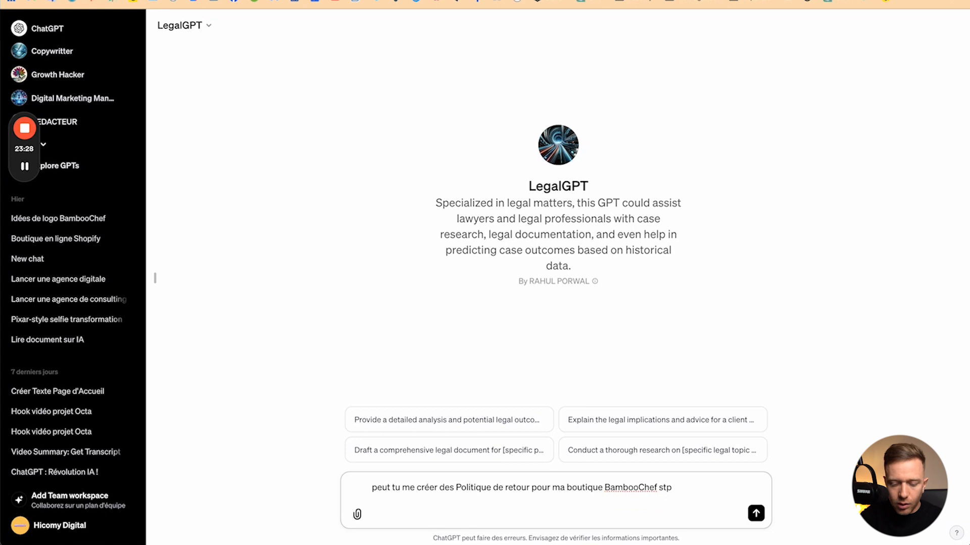
type("Nous acceptons les re")
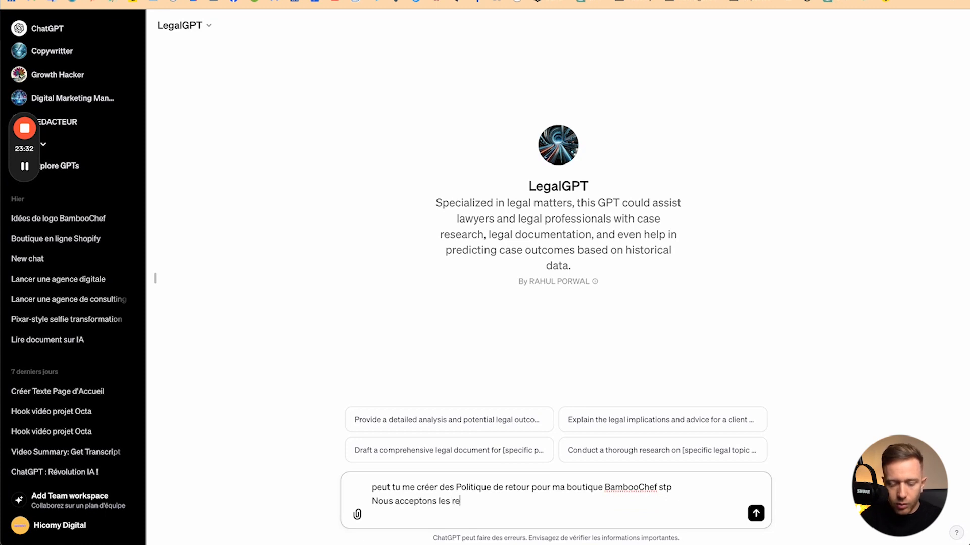
type("tours sous 14 jours")
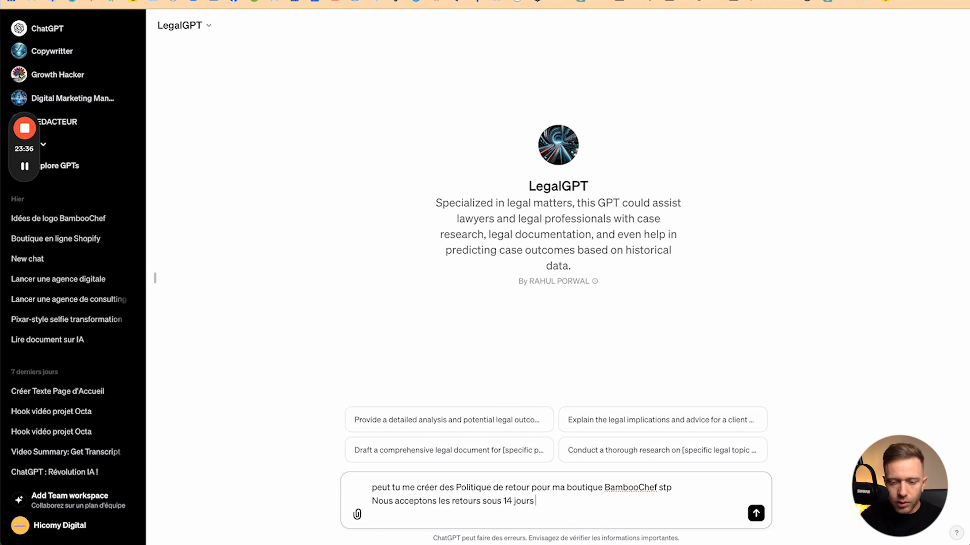
key("Return")
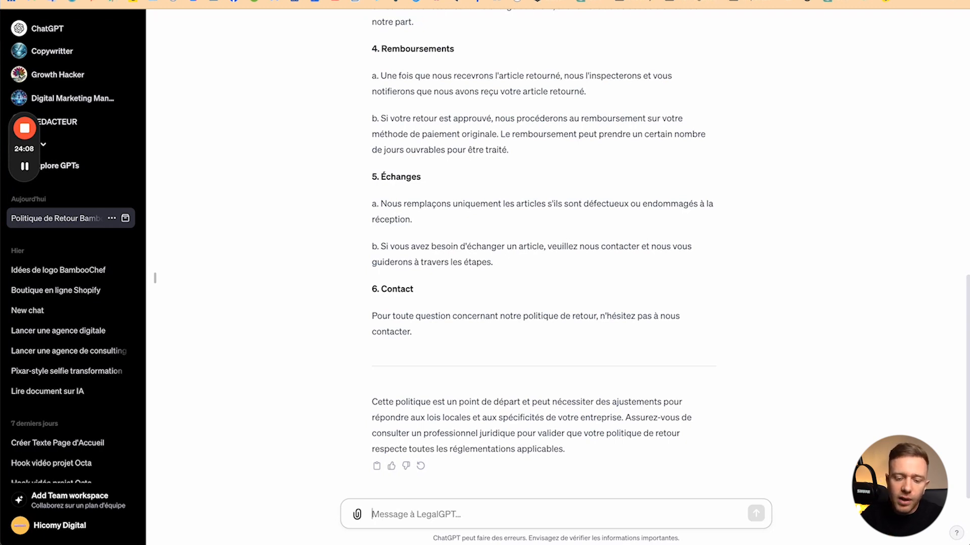
left_click(377, 466)
Step: Paste LegalGPT's return policy into Shopify's return policy field and delete the closing disclaimer
key("ctrl+Up")
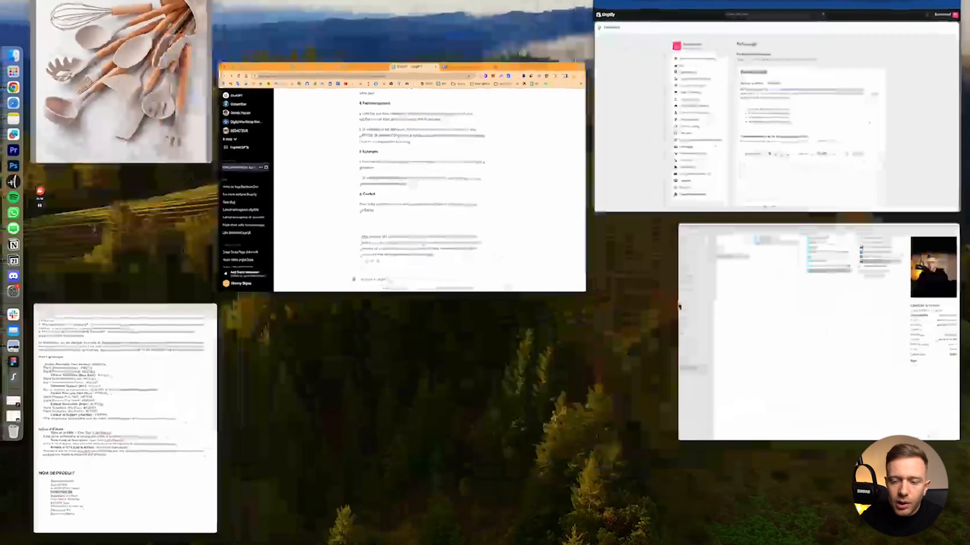
left_click(725, 156)
left_click(419, 421)
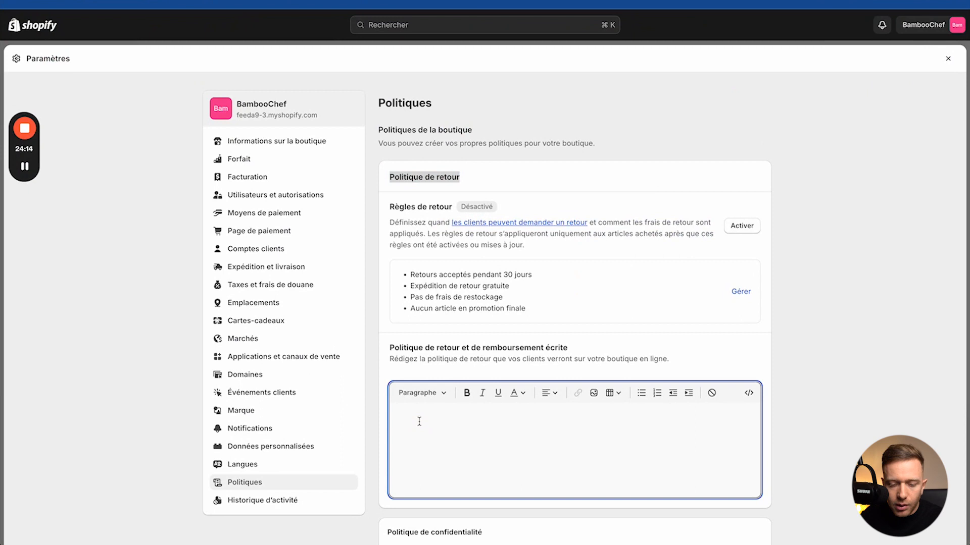
key("super+v")
scroll(478, 453, "down", 9)
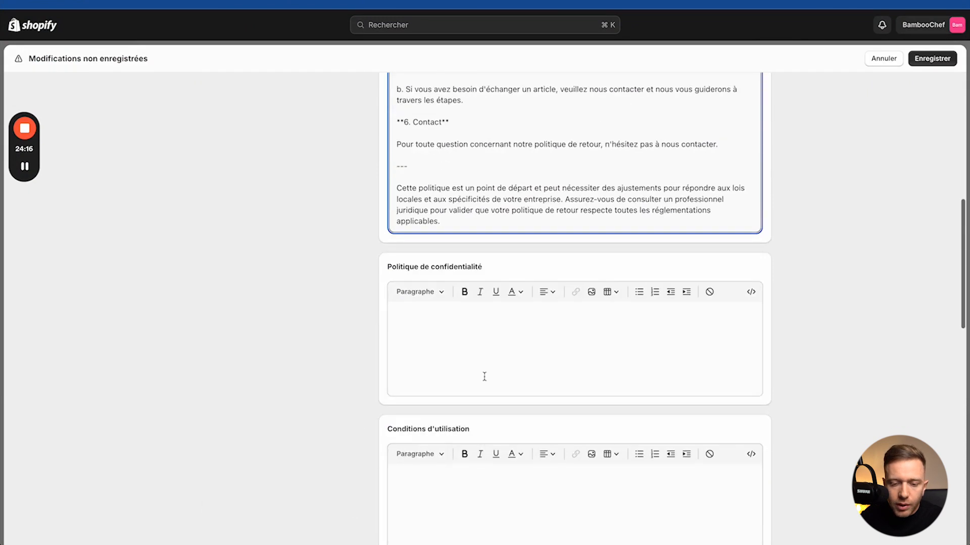
left_click(409, 166)
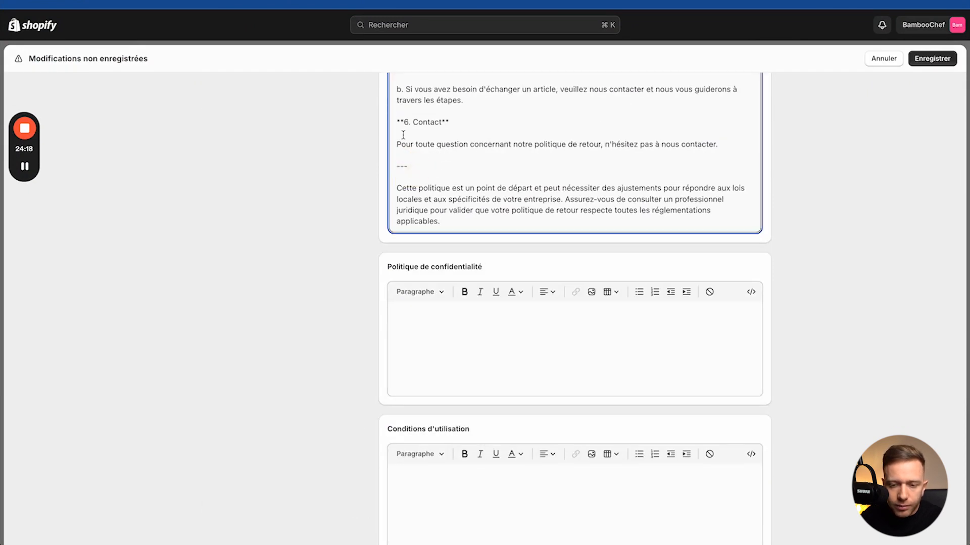
left_click_drag(404, 157, 461, 223)
key("BackSpace")
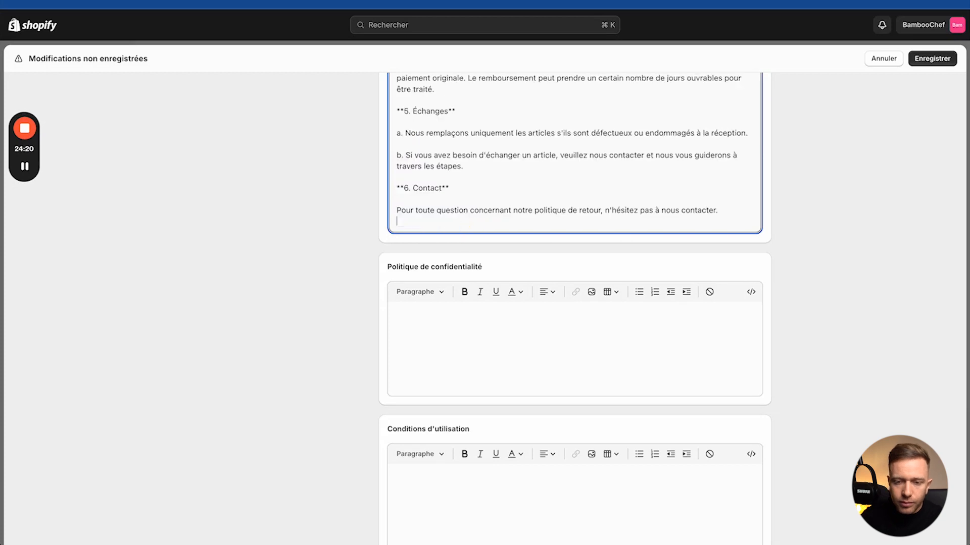
Step: Remove the opening sentences, blank lines and asterisks above the return policy title
scroll(458, 140, "up", 6)
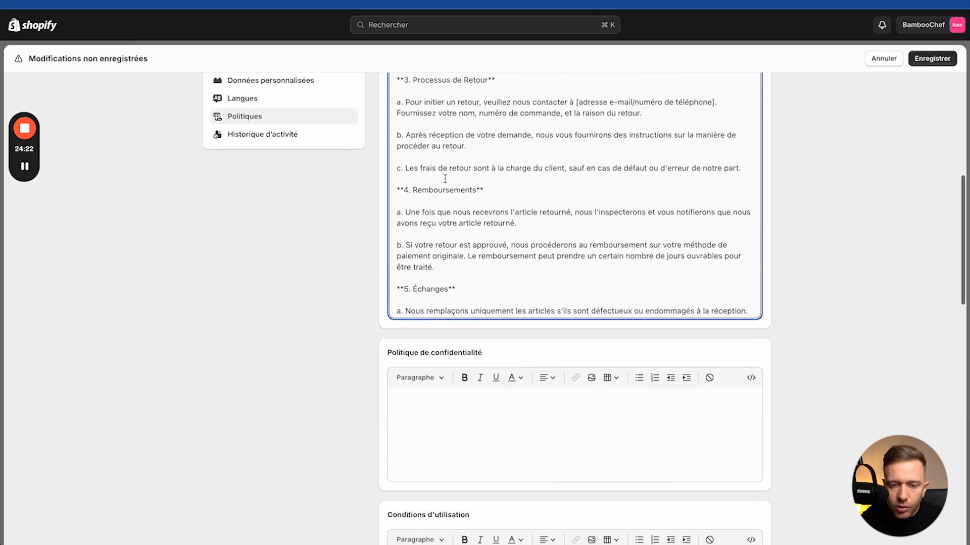
scroll(445, 178, "up", 8)
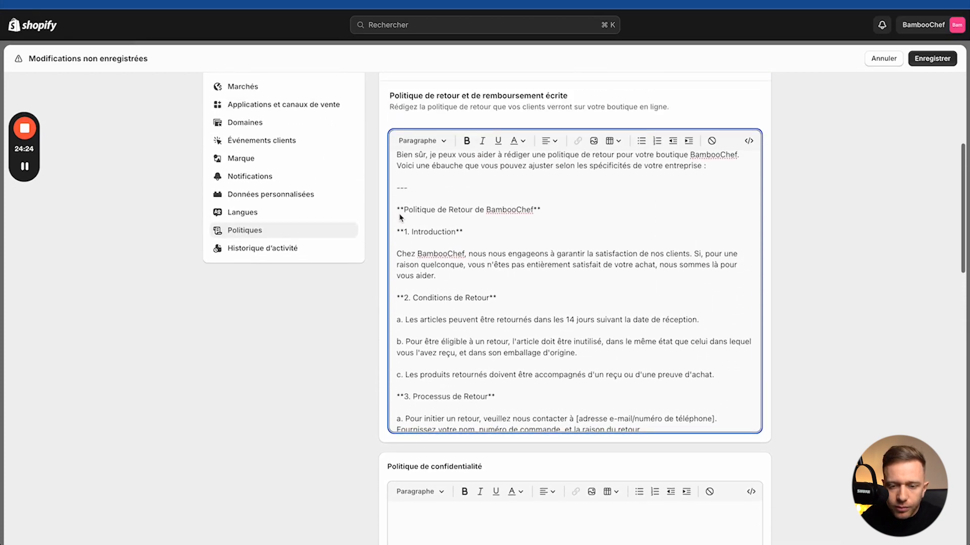
left_click_drag(429, 195, 391, 160)
key("BackSpace")
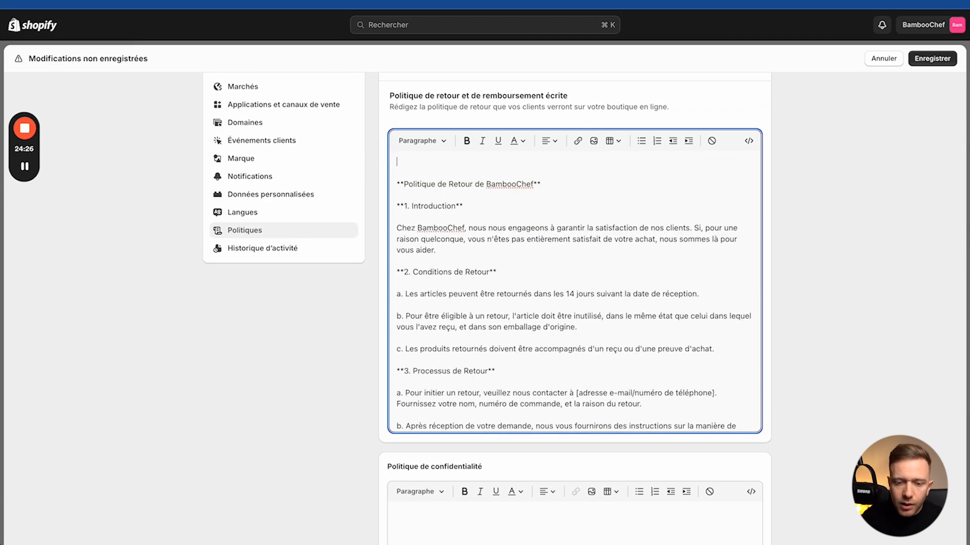
key("BackSpace")
key("BackSpace")
key("BackSpace")
key("BackSpace")
left_click(543, 163)
key("BackSpace")
key("BackSpace")
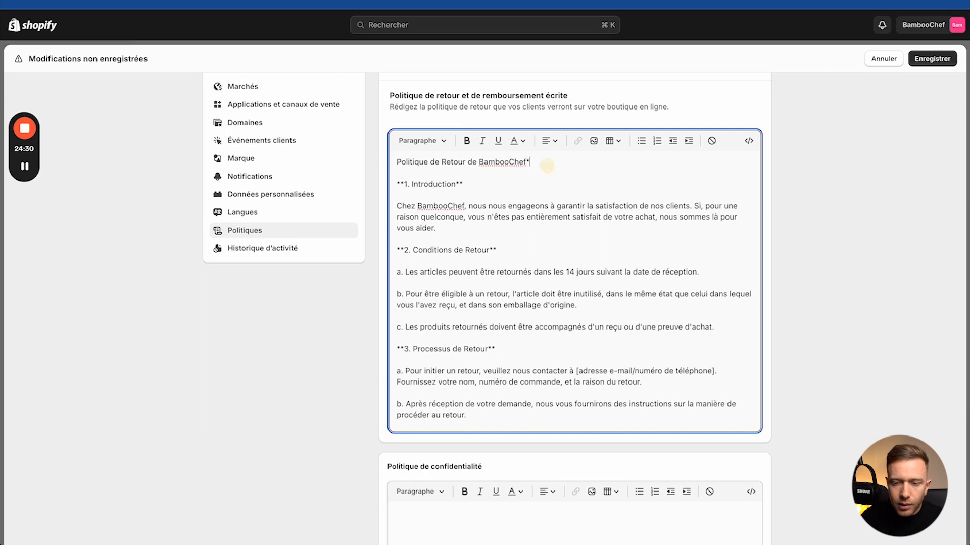
Step: Format the return policy title as Titre 2 and save the policies
left_click(422, 141)
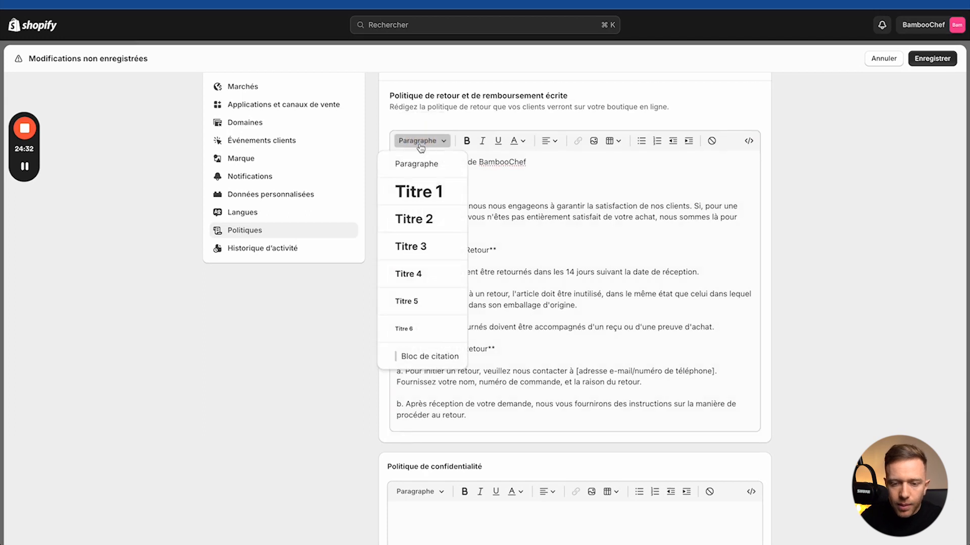
left_click(410, 225)
left_click(931, 58)
Step: Select the 'Politique de confidentialité' label of the empty privacy policy and return to LegalGPT
scroll(505, 374, "down", 4)
scroll(326, 430, "down", 2)
scroll(326, 429, "down", 3)
left_click(418, 300)
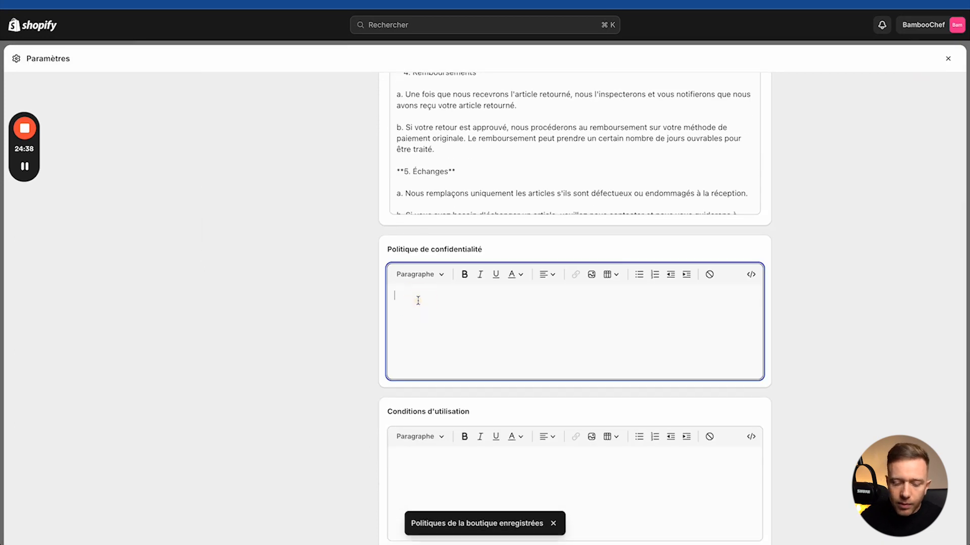
triple_click(426, 249)
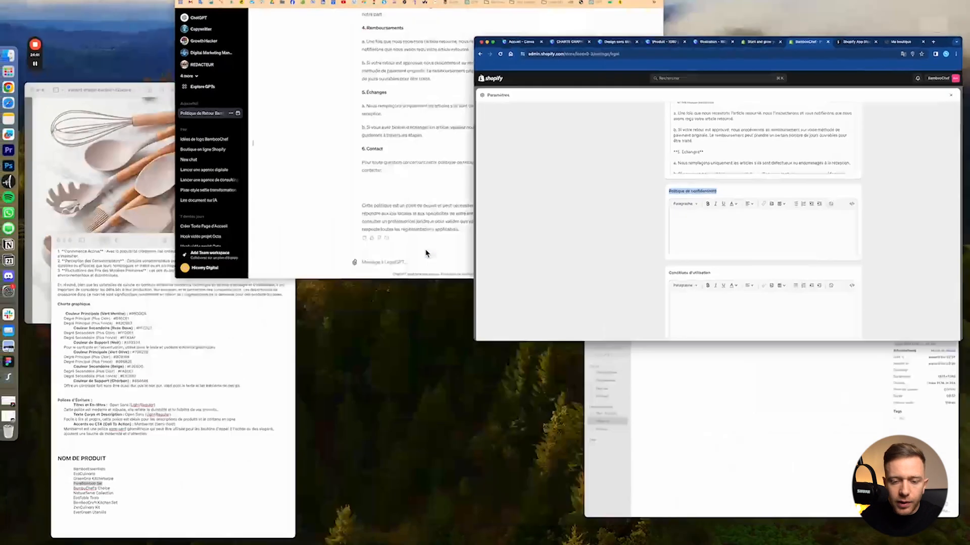
left_click(425, 253)
Step: Ask LegalGPT for a bamboochef 'Politique de confidentialité' covering Facebook, Google Tag, Snapchat, TikTok and Pinterest cookies
type("créer ")
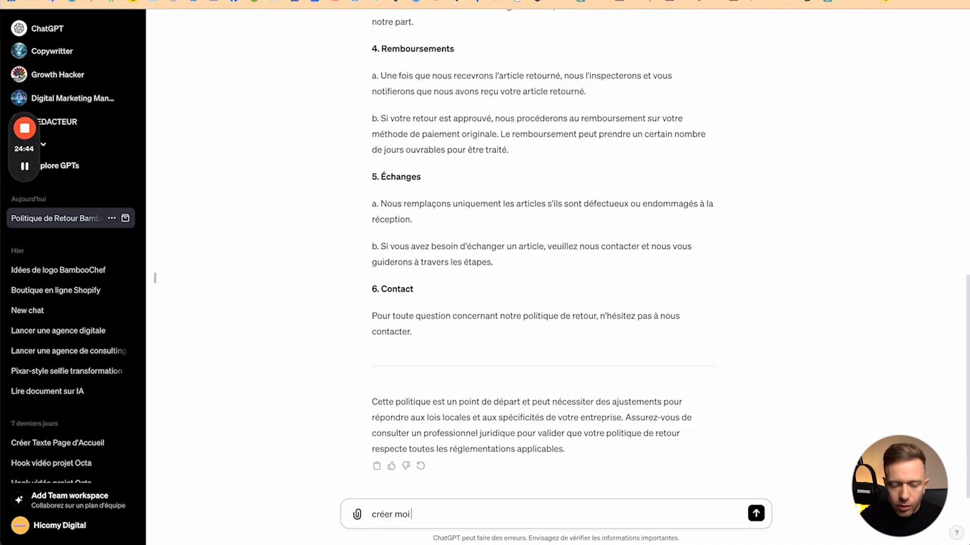
type("moi")
key("super+v")
type("pour ")
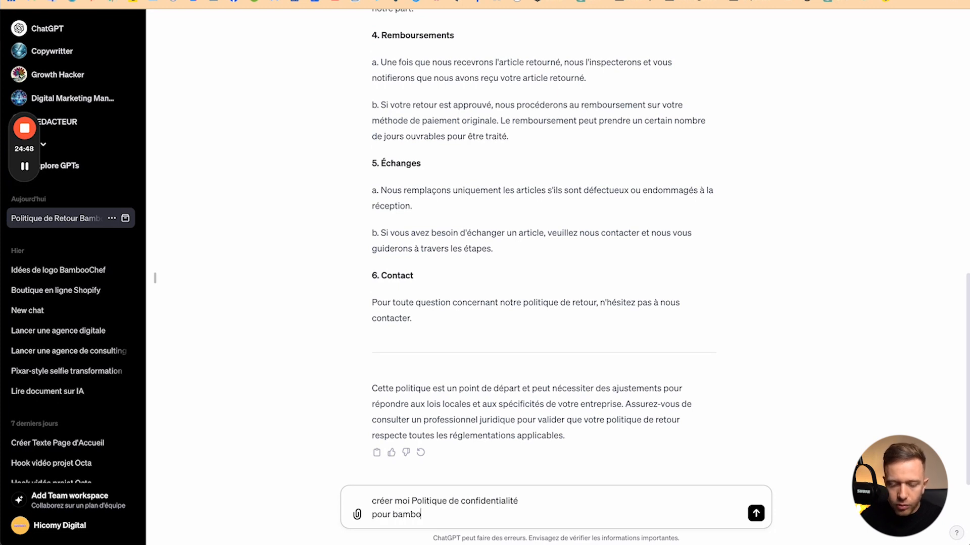
type("bamboochef.")
key("shift+Return")
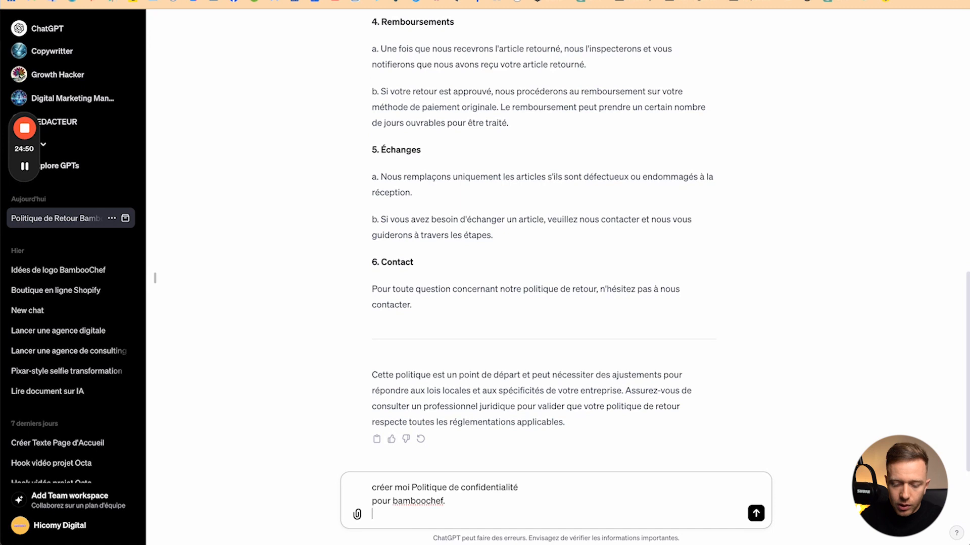
type("Nous utilisons les cookies :")
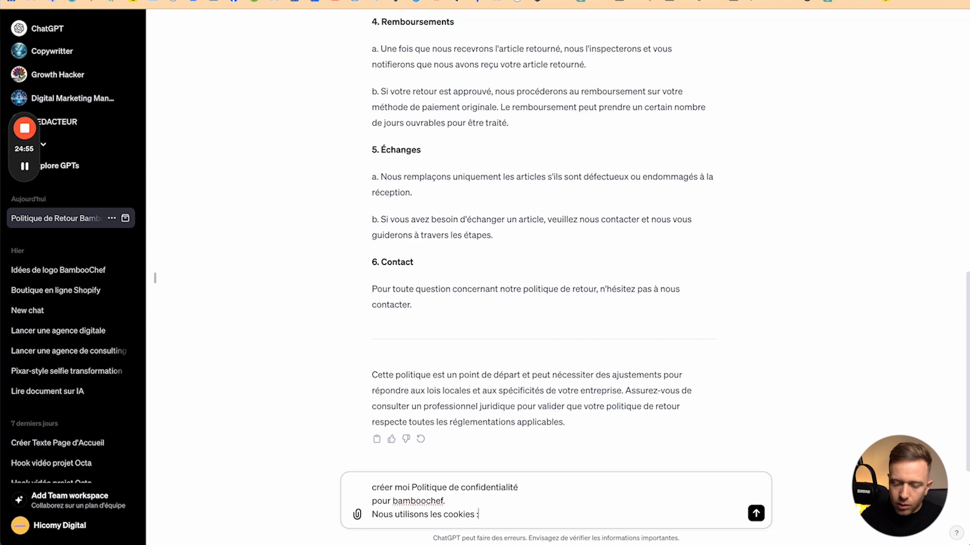
key("shift+Return")
type("f")
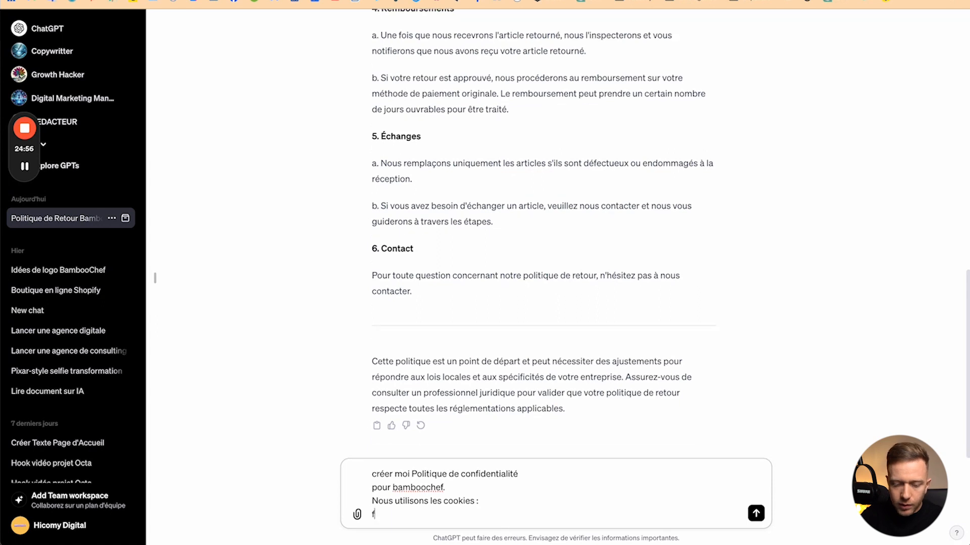
type("acebook")
key("shift+Return")
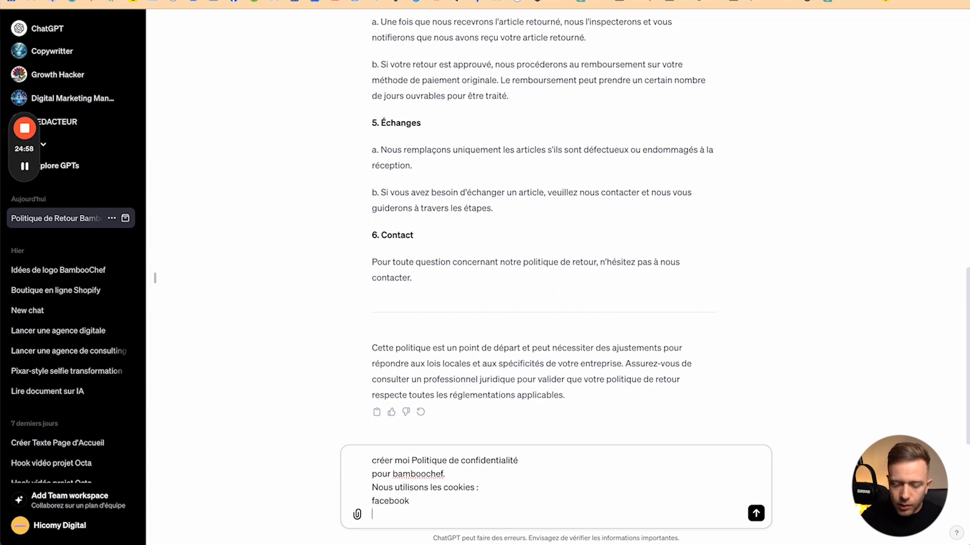
type("google ")
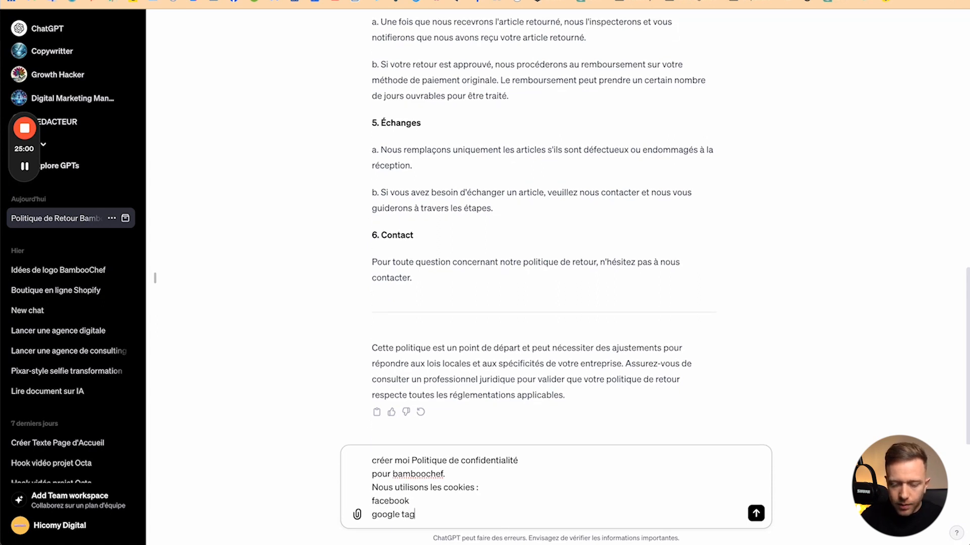
type("tag")
key("shift+Return")
type("snapchat")
key("shift+Return")
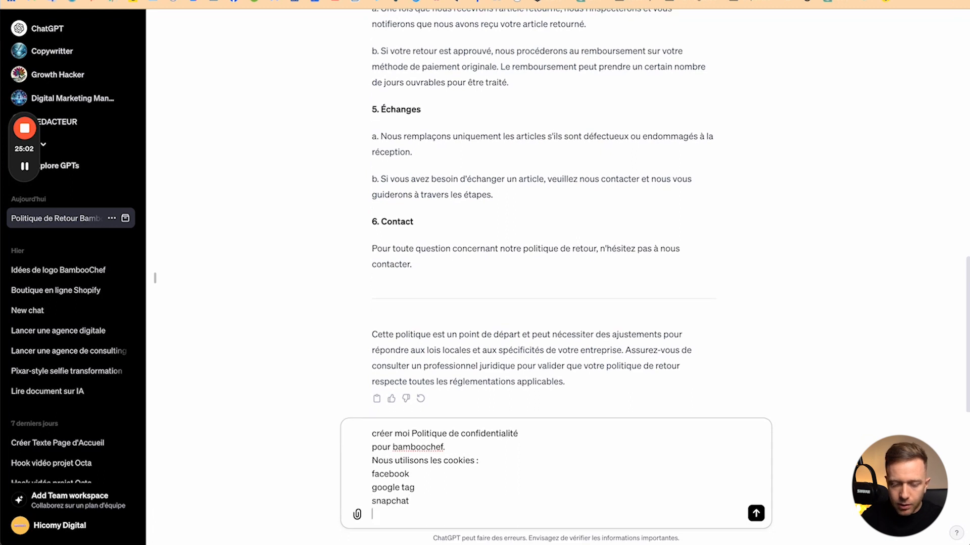
type("tiktok")
key("shift+Return")
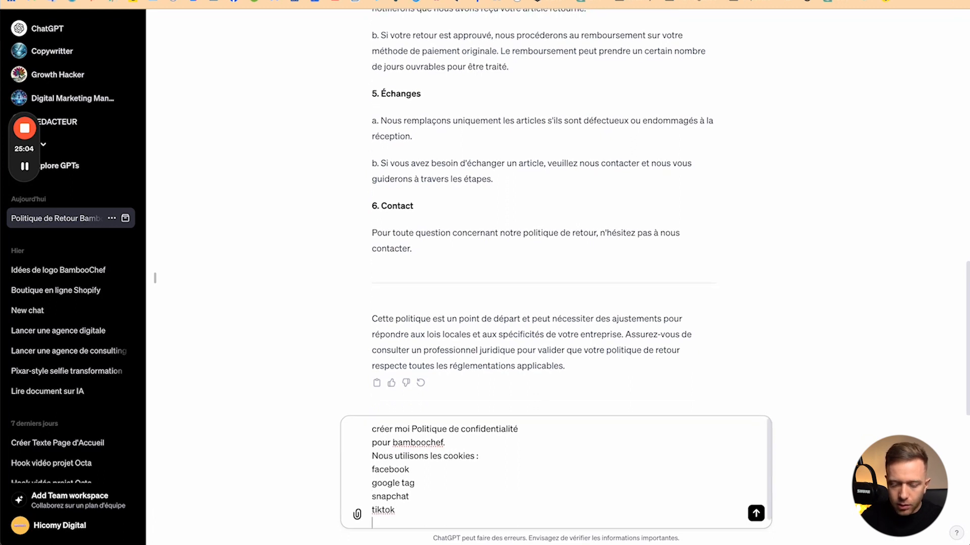
type("pinterest")
key("Return")
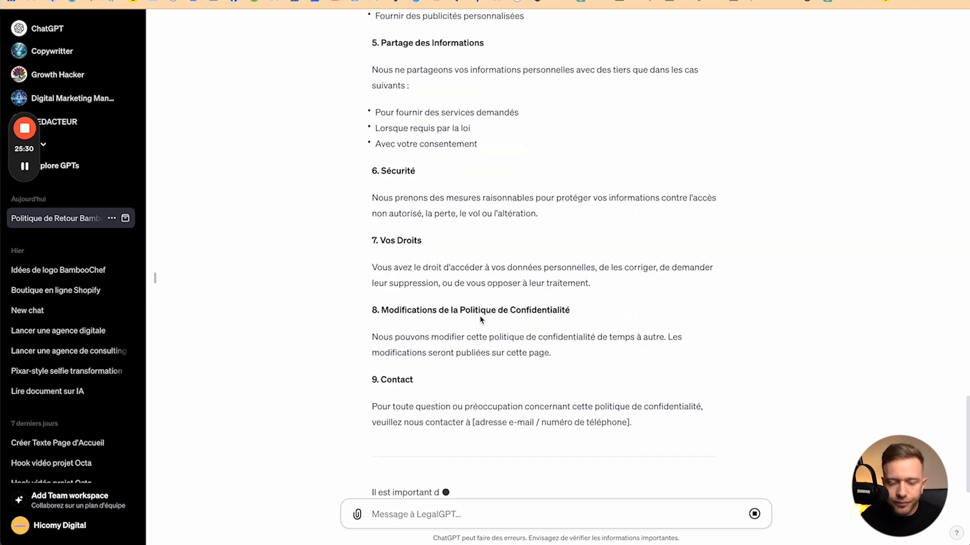
Step: Select the generated privacy policy text from its title through the Contact section
scroll(451, 246, "up", 5)
scroll(451, 246, "up", 10)
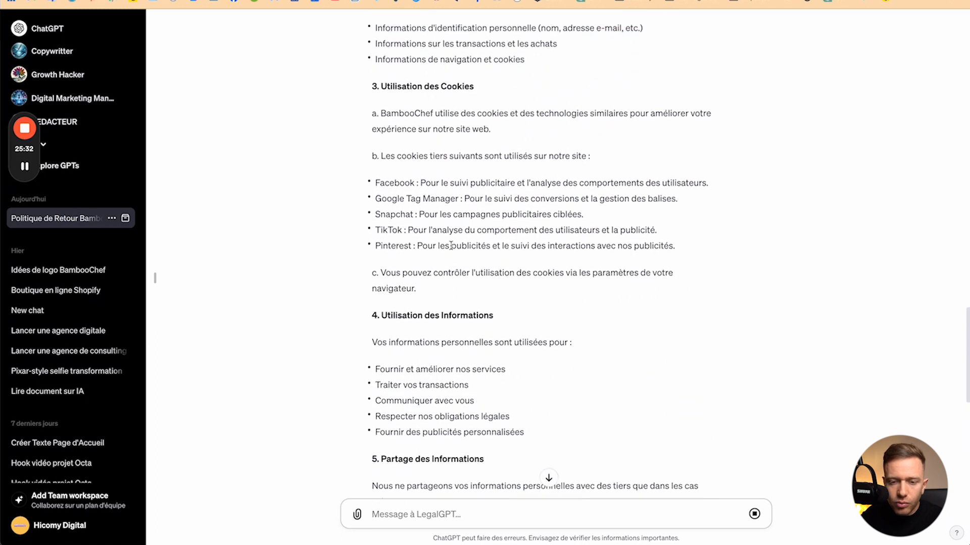
left_click_drag(374, 182, 638, 322)
scroll(447, 386, "down", 17)
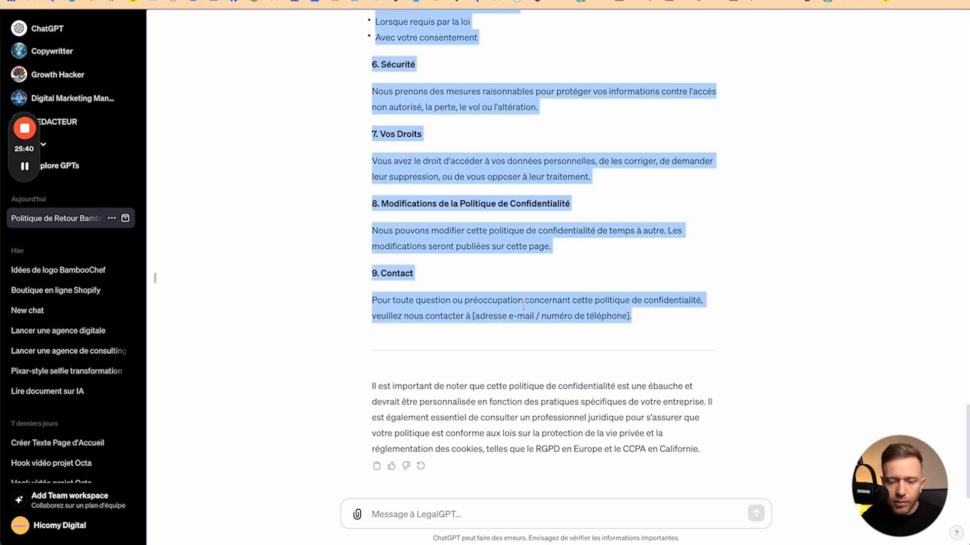
Step: Paste the generated nine-section text into Shopify's empty privacy policy field
key("ctrl+Up")
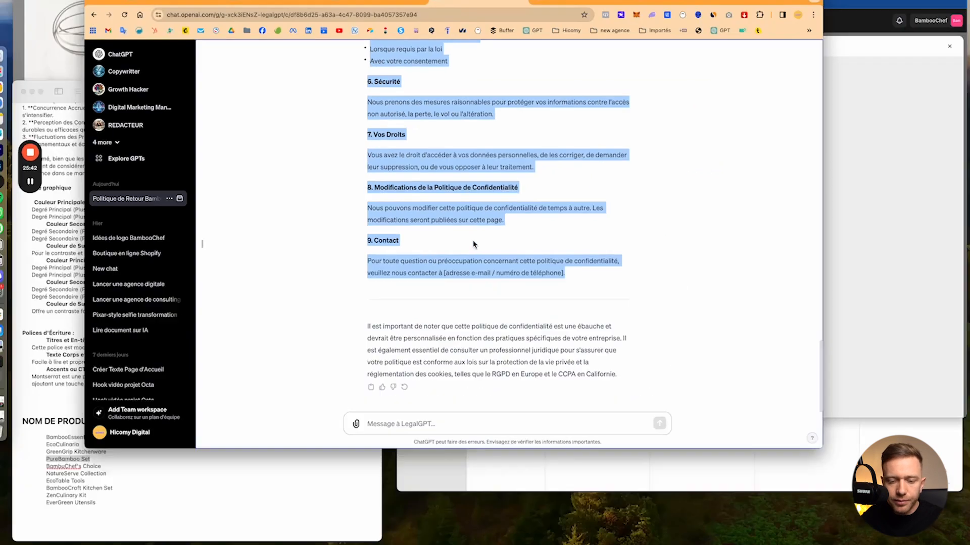
left_click(730, 89)
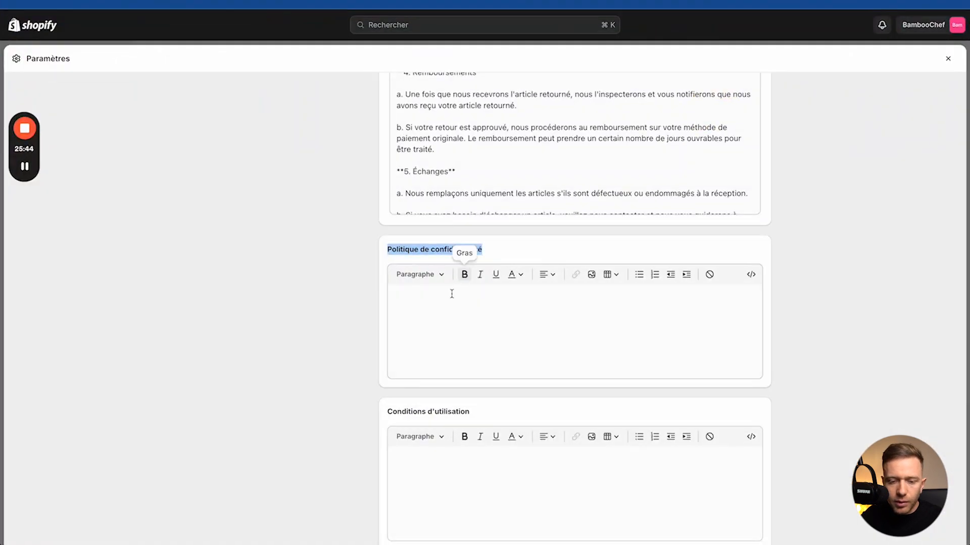
left_click(443, 311)
key("super+v")
scroll(442, 310, "up", 2)
scroll(440, 323, "down", 5)
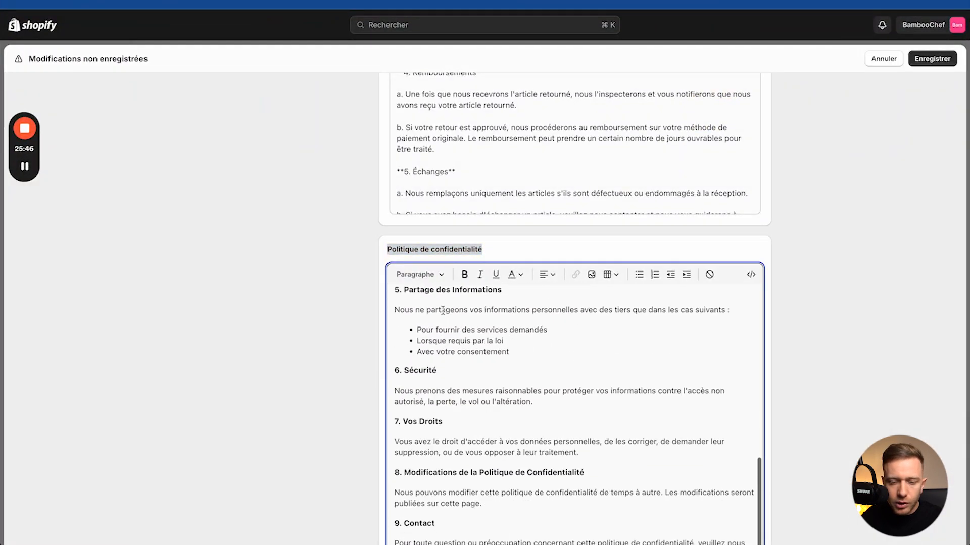
Step: Replace the contact placeholder in the privacy policy with the store's e-mail address
left_click_drag(438, 347, 581, 348)
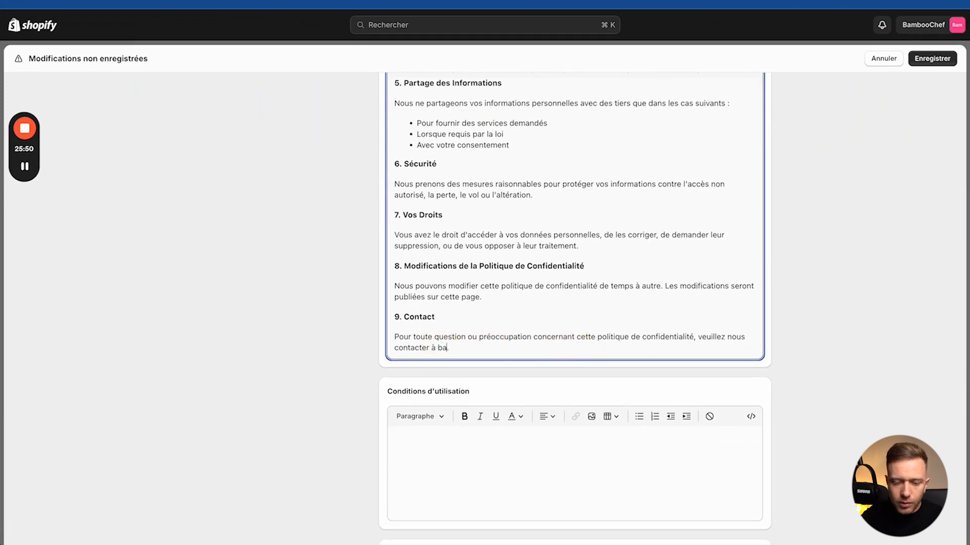
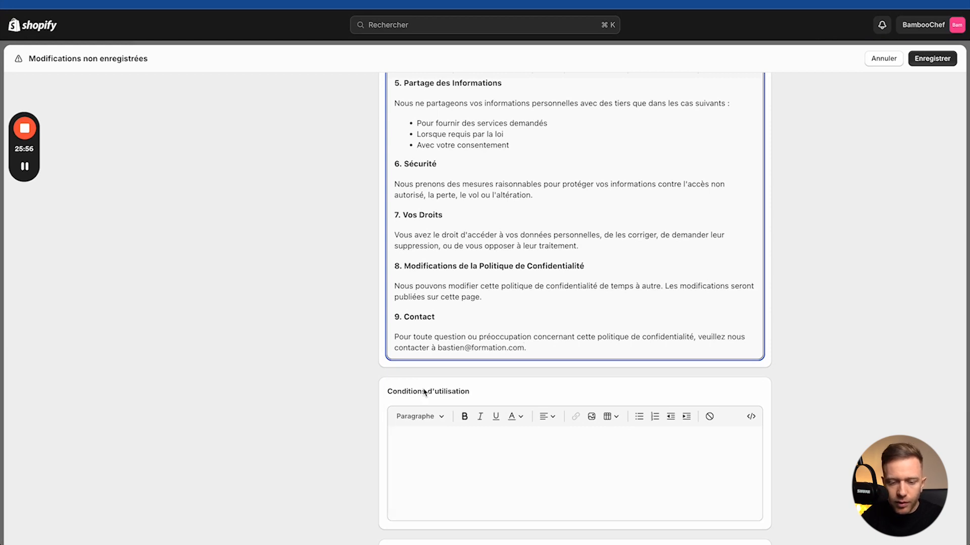
left_click(409, 451)
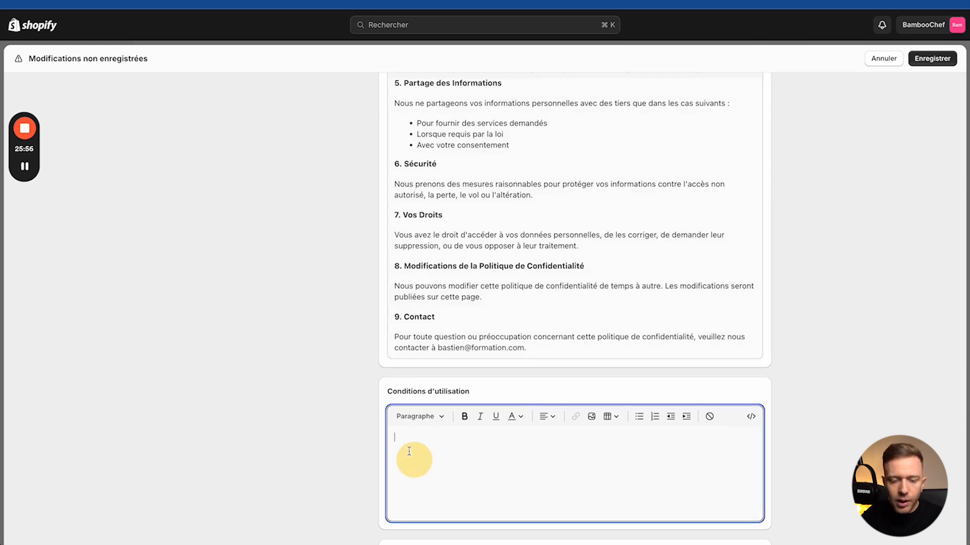
Step: Put a '#' placeholder in the shipping policy, contact information and terms of sale
scroll(414, 427, "down", 5)
left_click(416, 426)
type("#")
scroll(424, 384, "down", 5)
left_click(437, 324)
type("#")
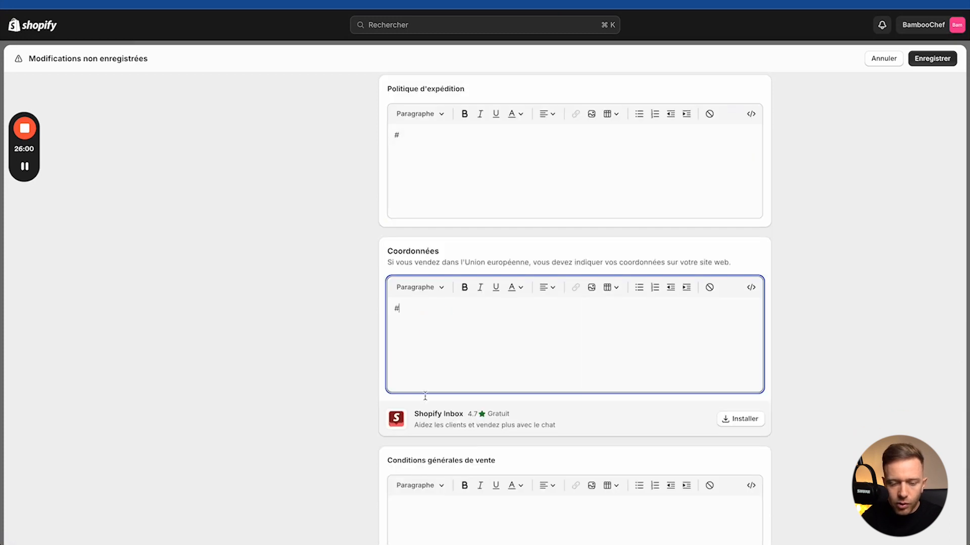
scroll(425, 396, "down", 4)
left_click(427, 360)
type("#")
scroll(420, 392, "down", 3)
Step: Draft the legal notices with 'Nom d'entreprise', then a 'Siret-- Hebergmeement Shopify' line
left_click(418, 394)
type("Nom d'entreprise")
key("Return")
type("Siret")
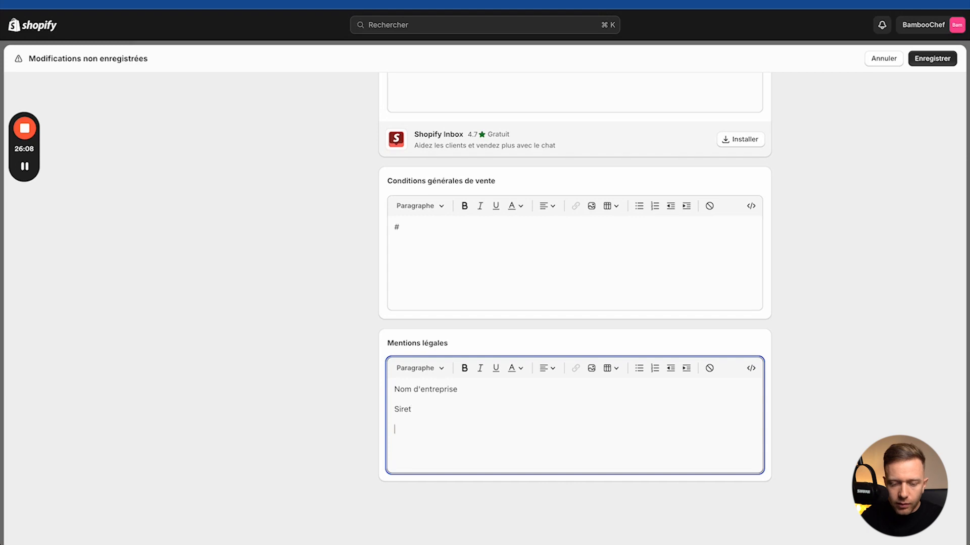
type("-- Heberg")
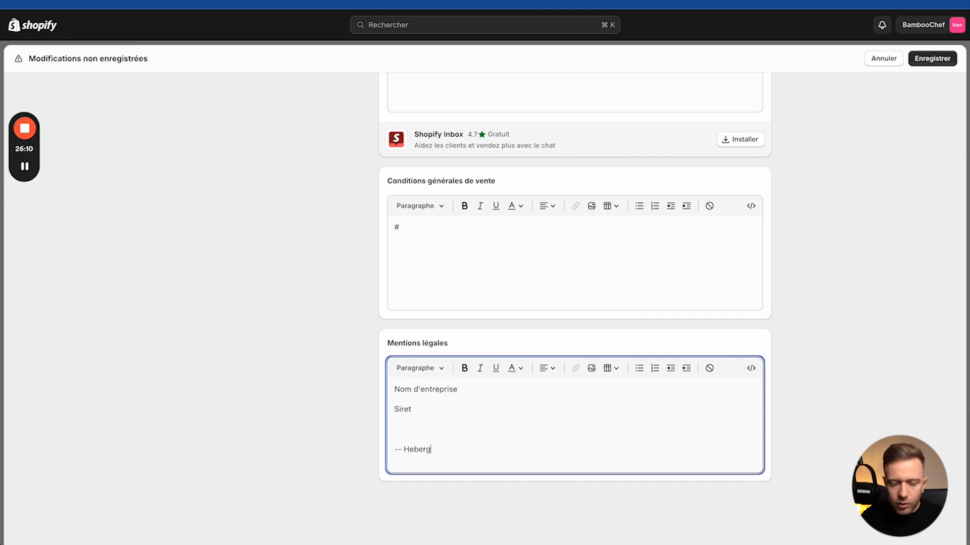
type("meement ")
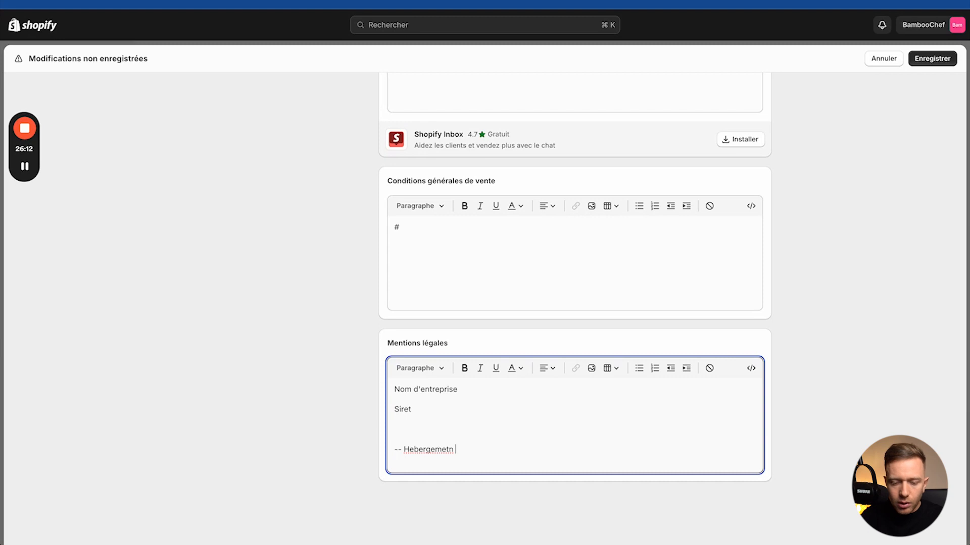
type("Shopify")
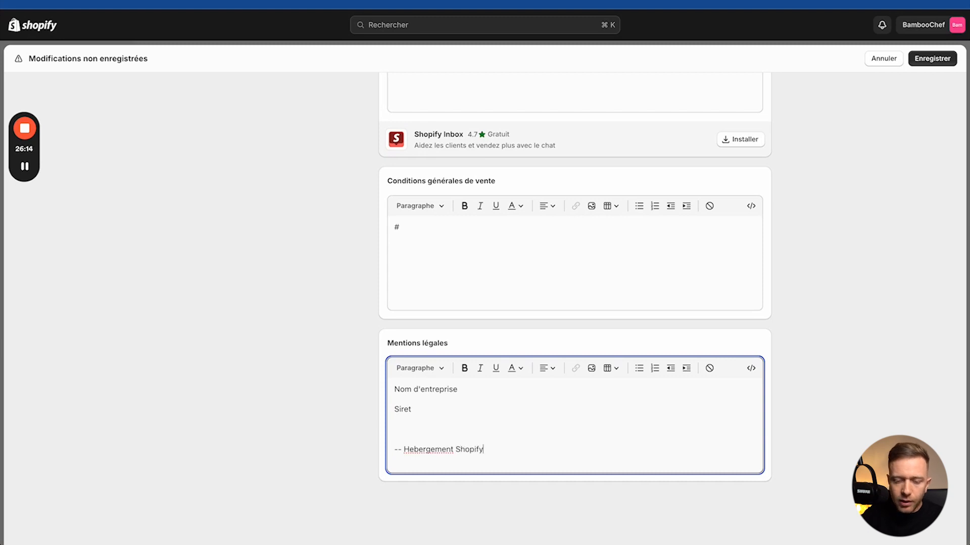
Step: Copy the web host's name and contact details from Shopify's legal notice, then return to the policies editor
key("ctrl+Tab")
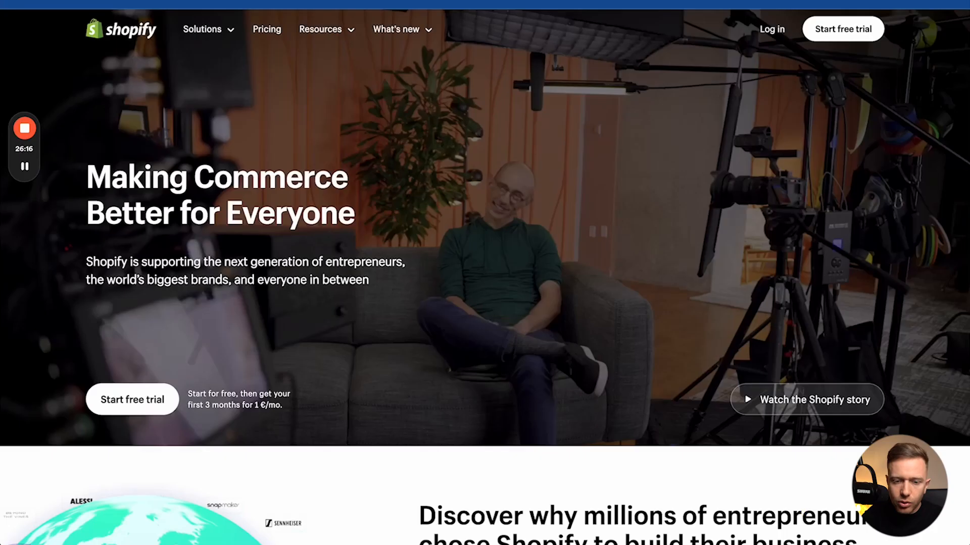
scroll(382, 285, "down", 20)
scroll(380, 283, "down", 20)
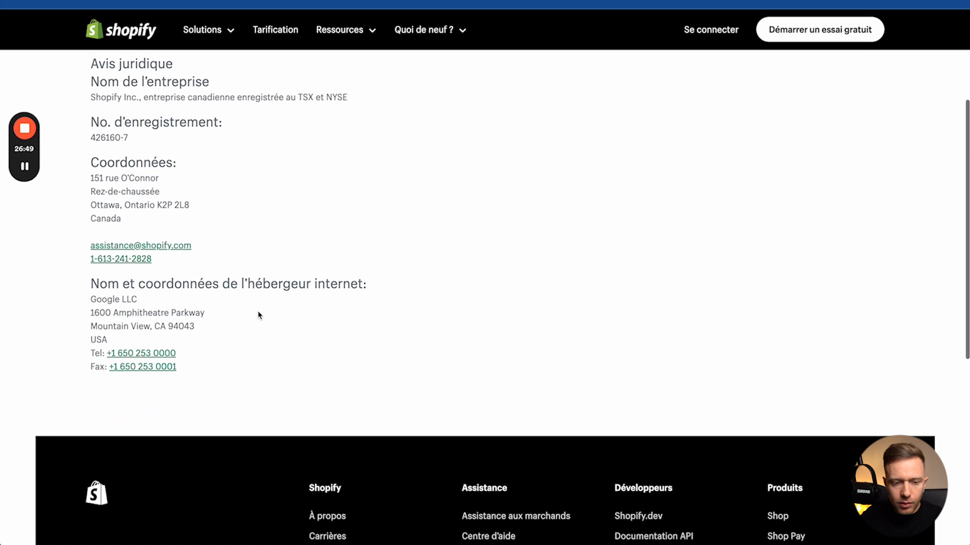
scroll(258, 314, "down", 1)
scroll(258, 313, "up", 1)
left_click_drag(88, 294, 216, 376)
left_click_drag(87, 294, 233, 394)
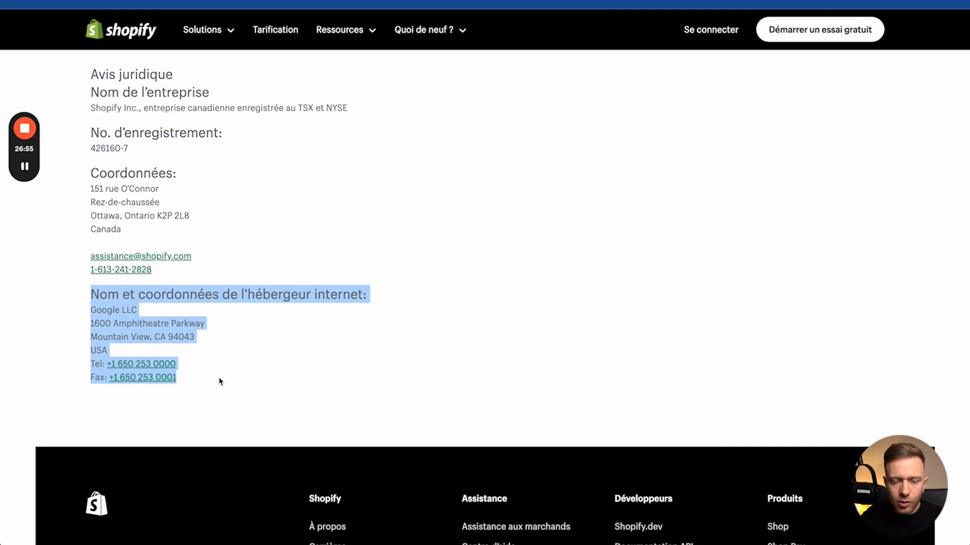
key("ctrl+Tab")
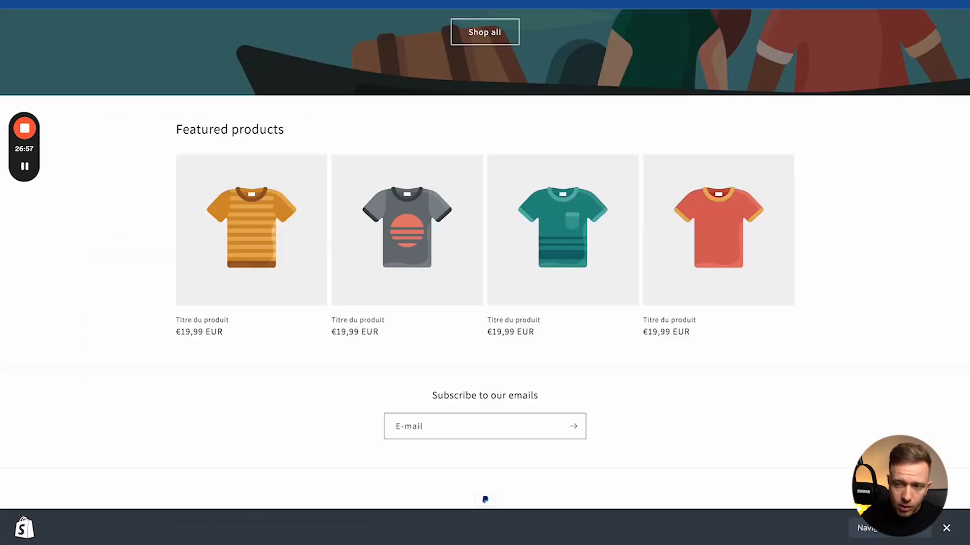
key("ctrl+shift+Tab")
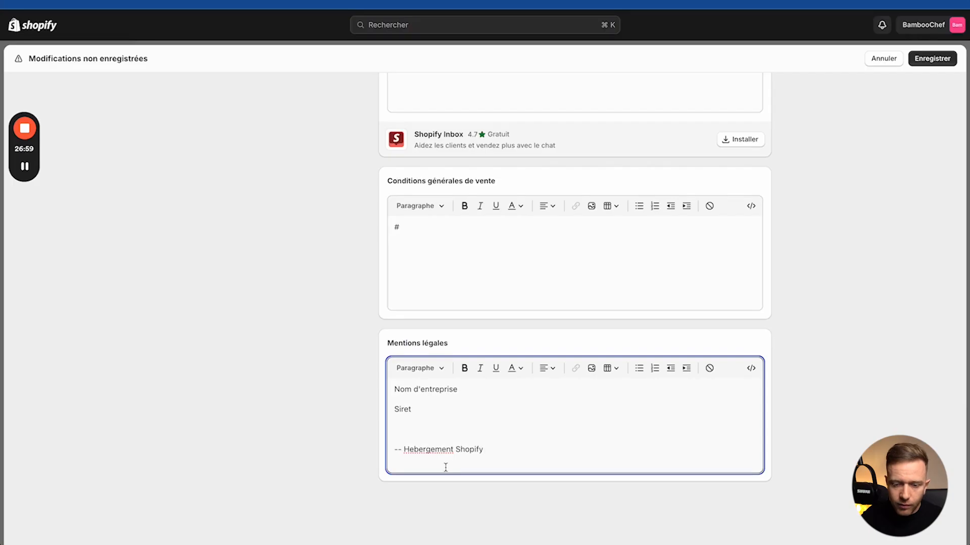
Step: Paste the copied web host details into the legal notices and delete the 'Hebergement Shopify' text
left_click(502, 452)
key("Return")
key("super+v")
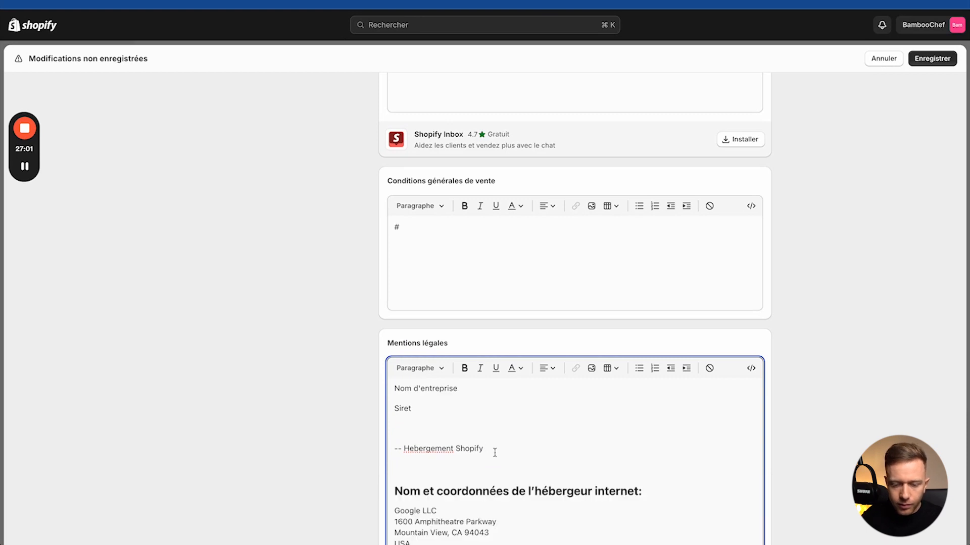
left_click_drag(461, 467, 404, 449)
key("BackSpace")
key("BackSpace")
key("BackSpace")
key("BackSpace")
triple_click(440, 449)
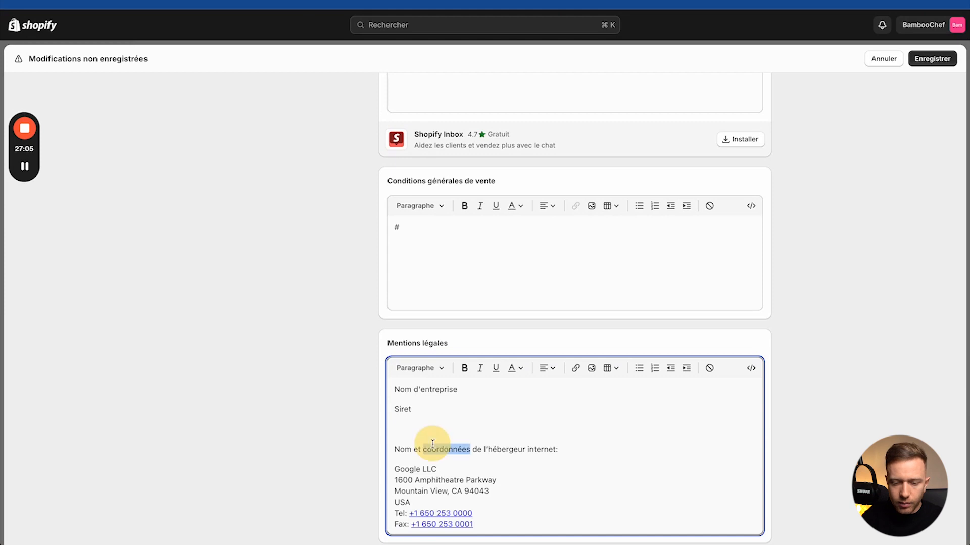
Step: Save the store policies
left_click(938, 59)
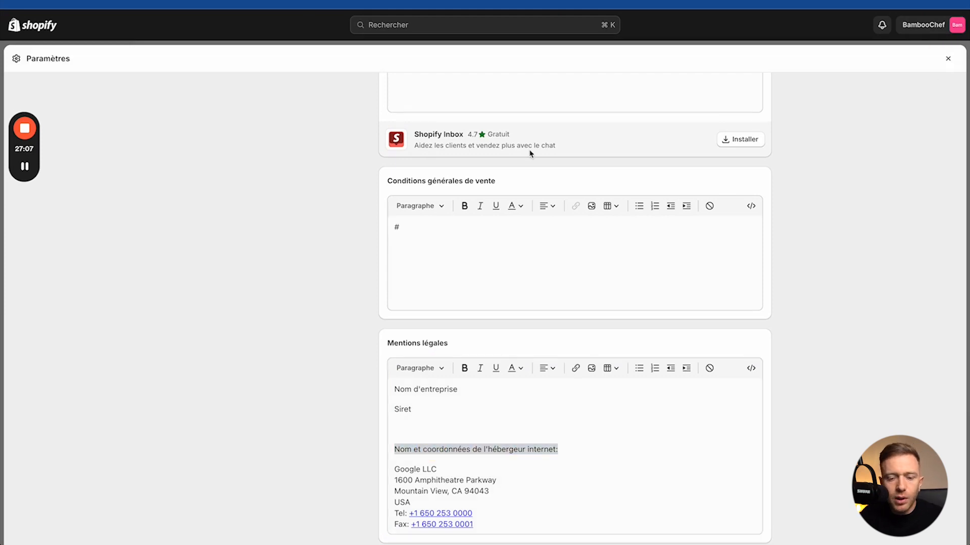
scroll(408, 207, "up", 15)
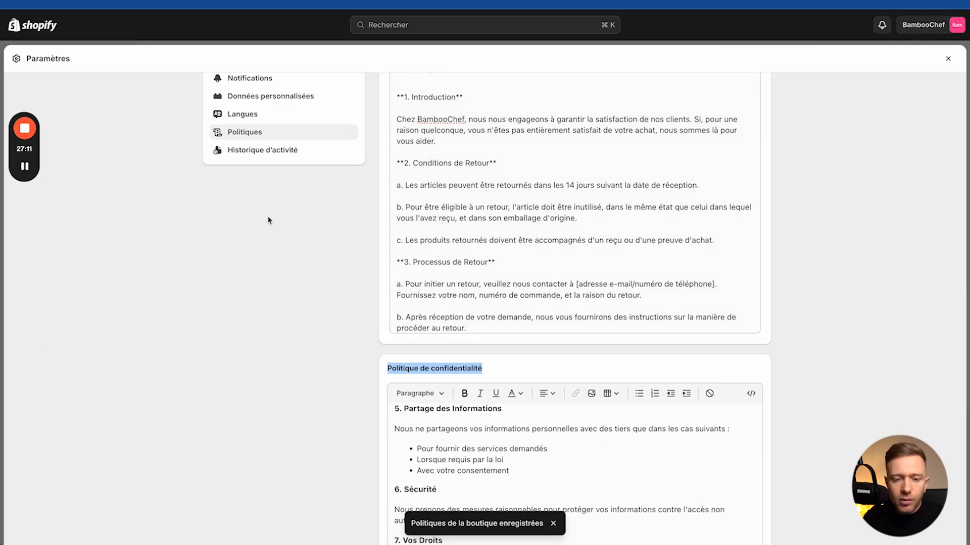
scroll(269, 219, "up", 7)
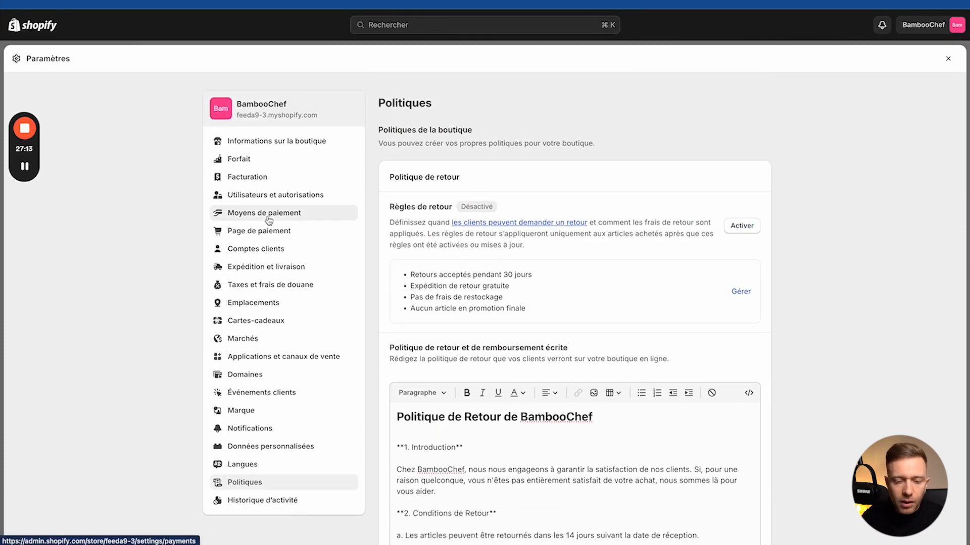